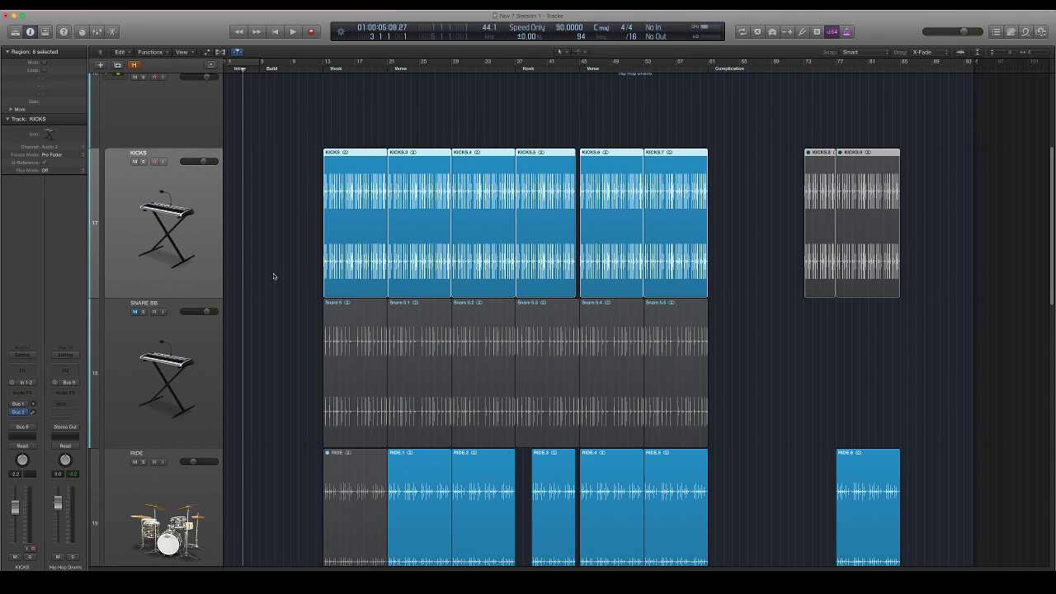
- Deselect the KICKS regions and reduce the track height until all tracks of the Hip Hop Drums stack fit in view
left_click_drag(1013, 54, 983, 75)
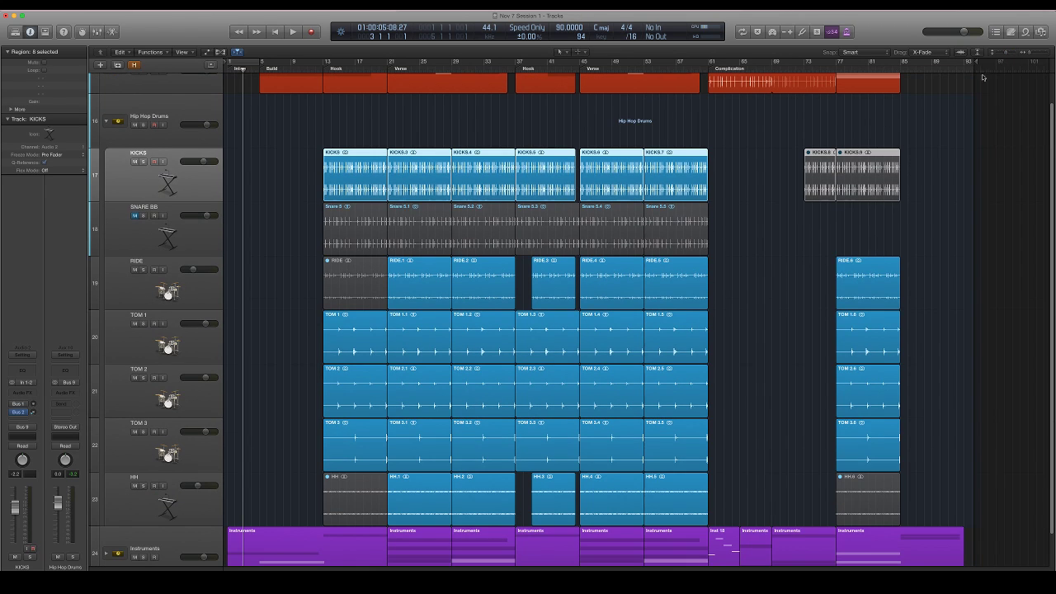
left_click(769, 310)
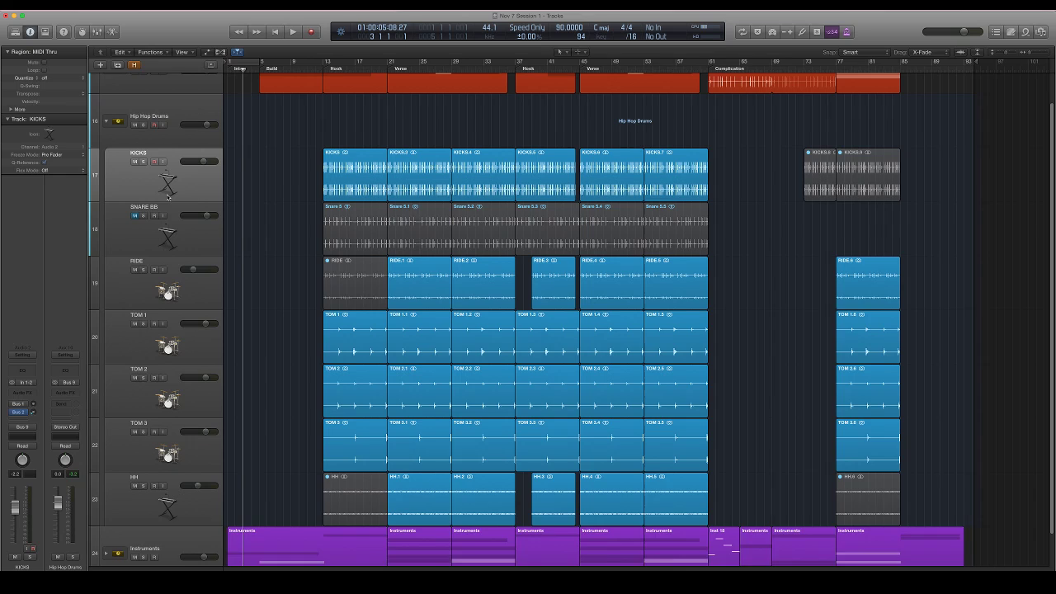
scroll(291, 225, "up", 2)
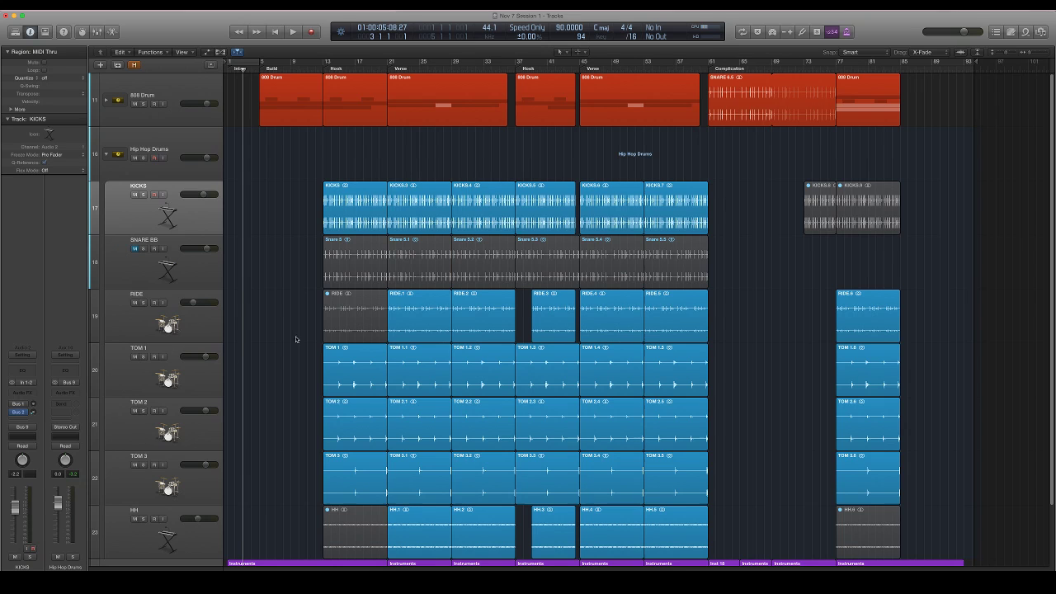
scroll(260, 367, "down", 2)
scroll(264, 371, "up", 2)
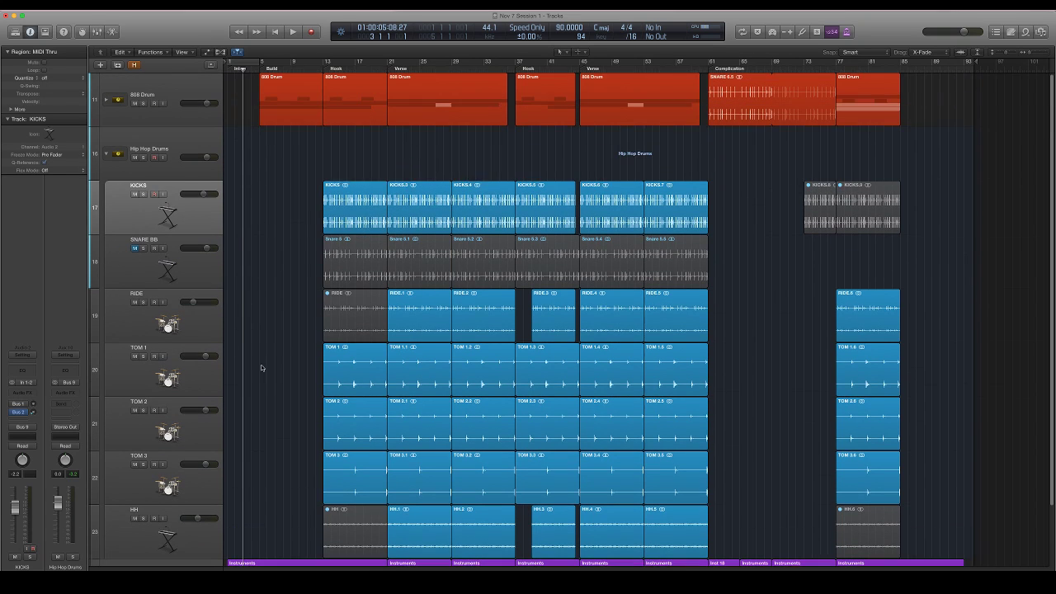
left_click_drag(1006, 54, 1000, 53)
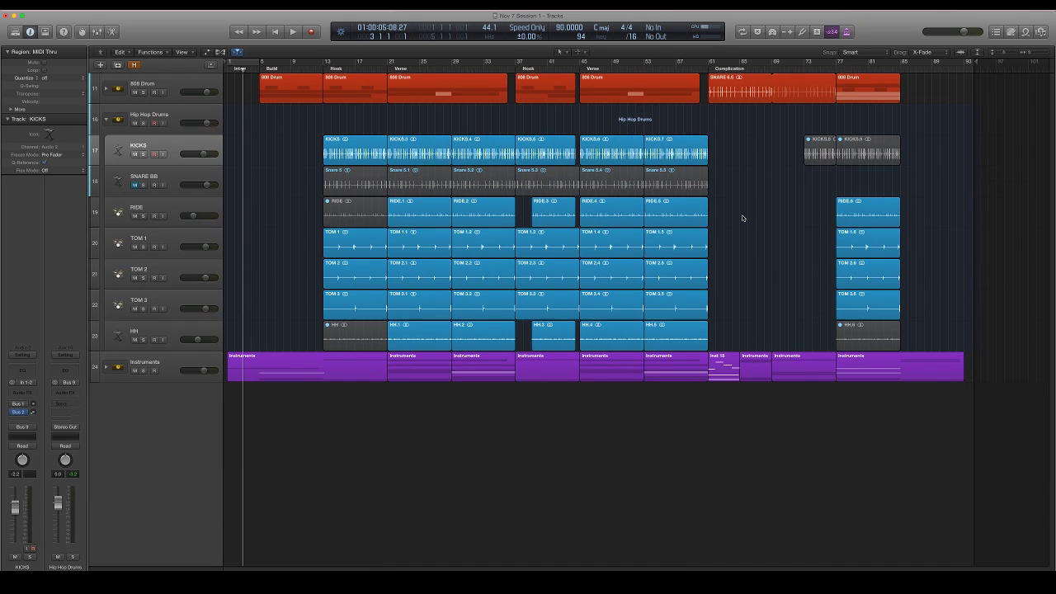
- Listen to the arrangement from its beginning and look at the tracks inside the 808 Drum stack
key("Return")
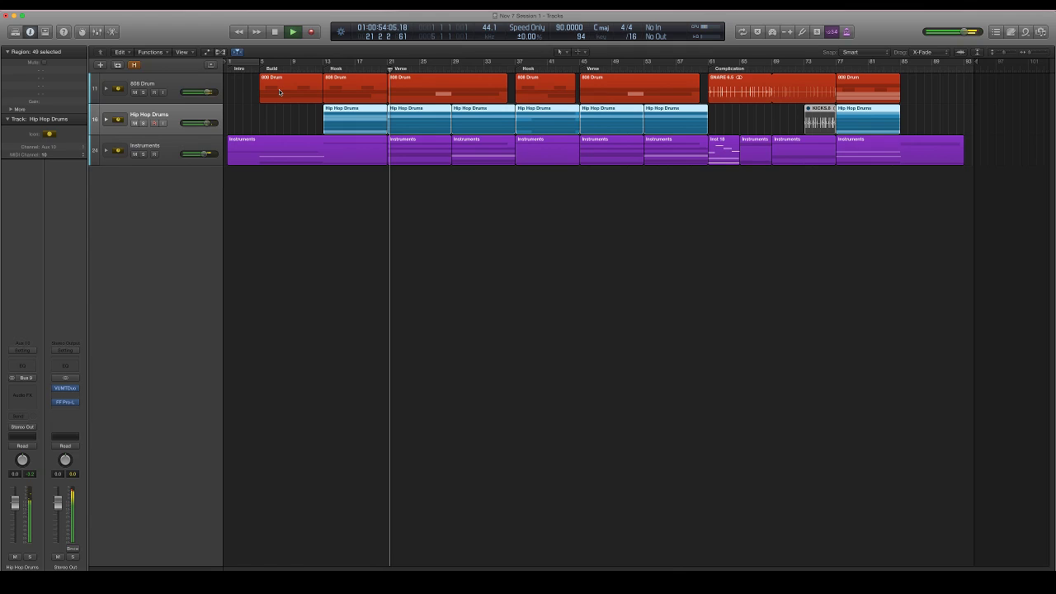
key("space")
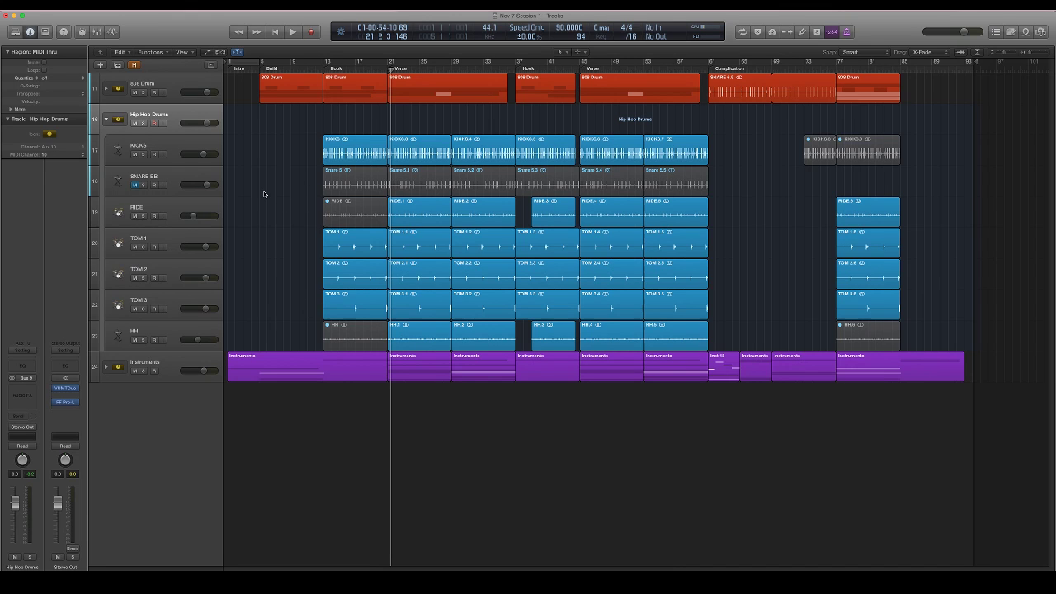
left_click(106, 89)
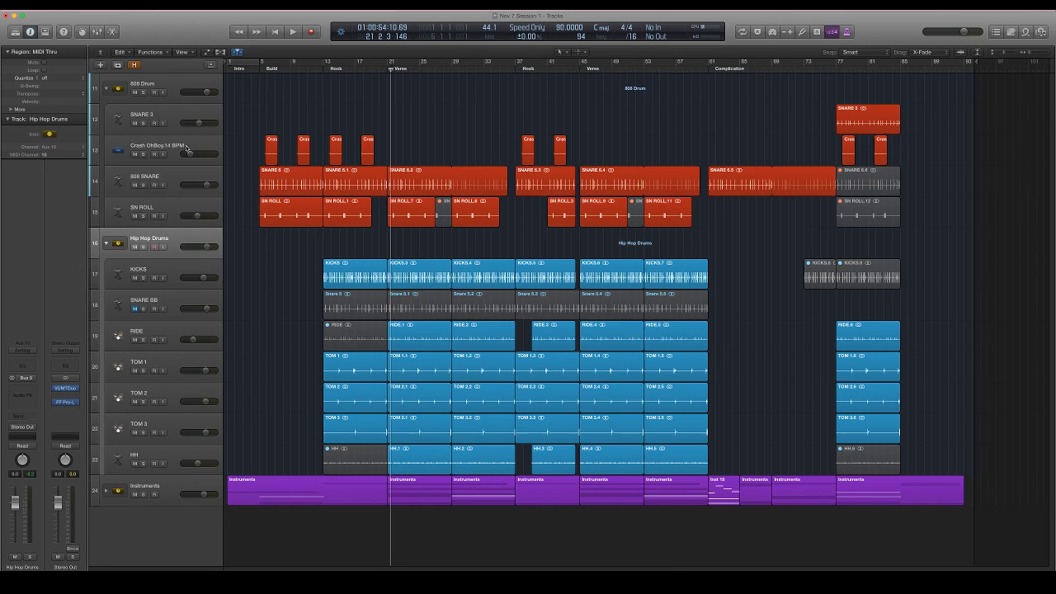
left_click(108, 88)
key("space")
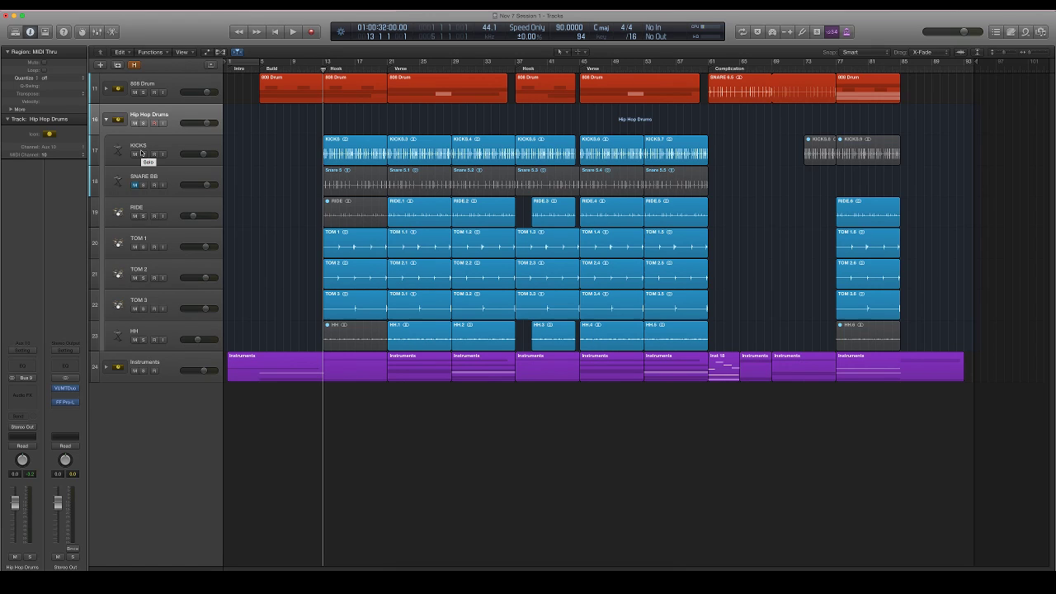
- Solo the Hip Hop Drums stack and the KICKS track, with the cycle range set to the first Hook, bars 13 to 21
left_click(142, 124)
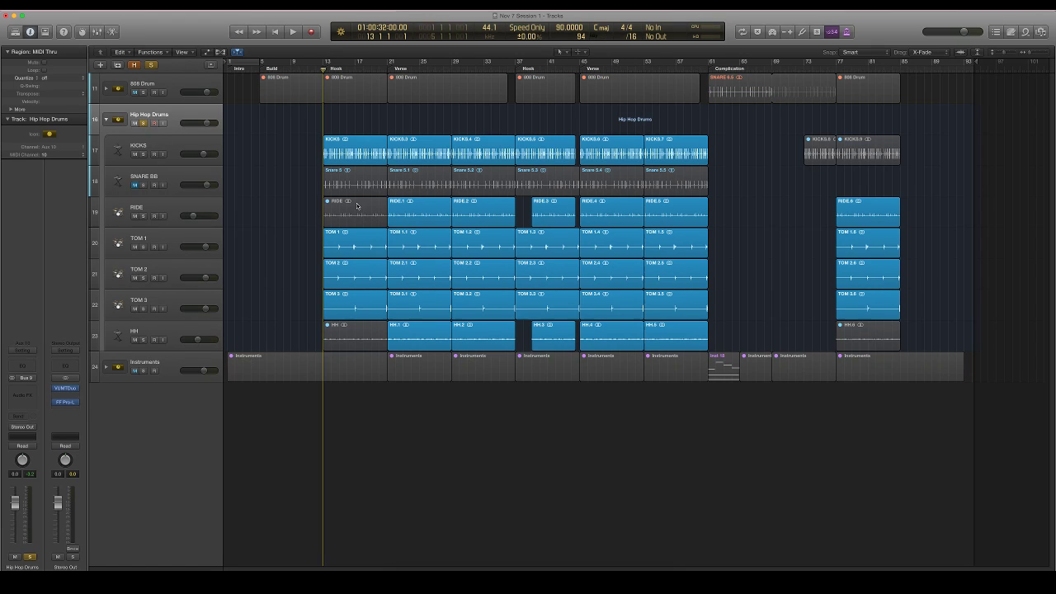
key("c")
left_click(155, 154)
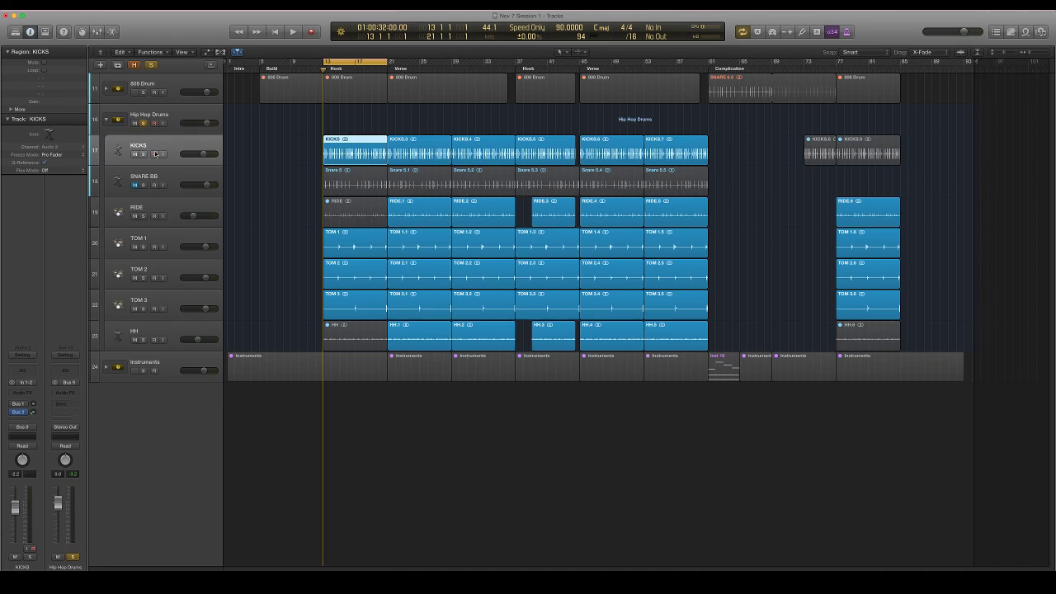
left_click(144, 154)
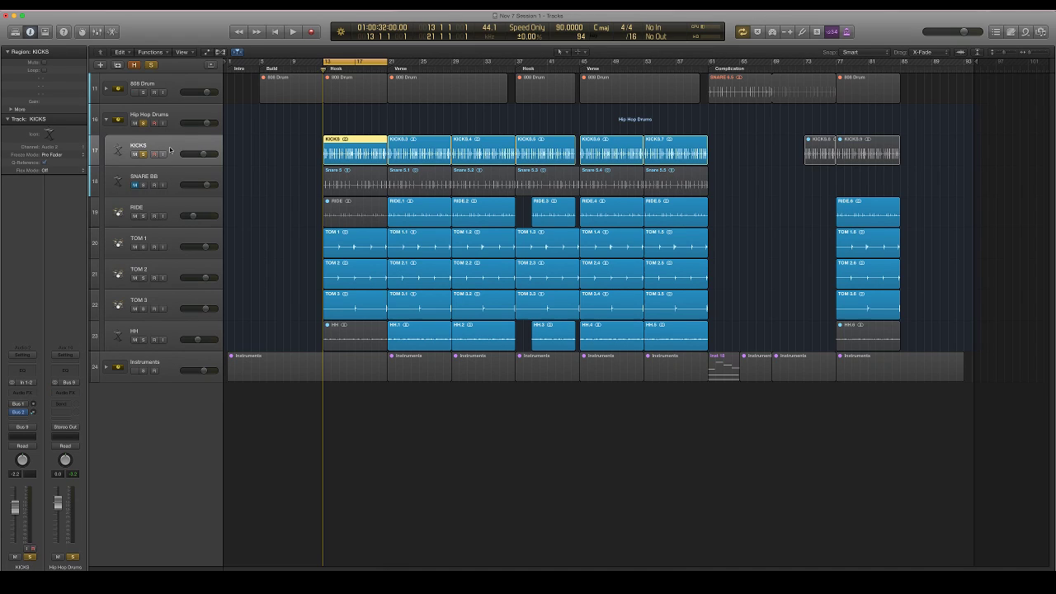
- Insert a Compressor on the KICKS track and play the cycled section through it
left_click(23, 392)
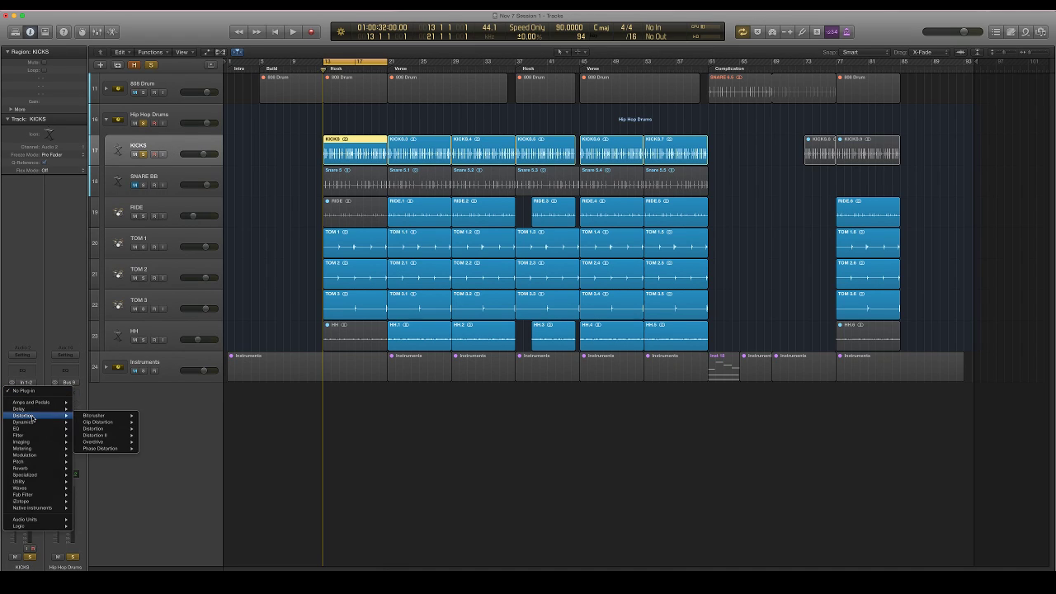
mouse_move(38, 422)
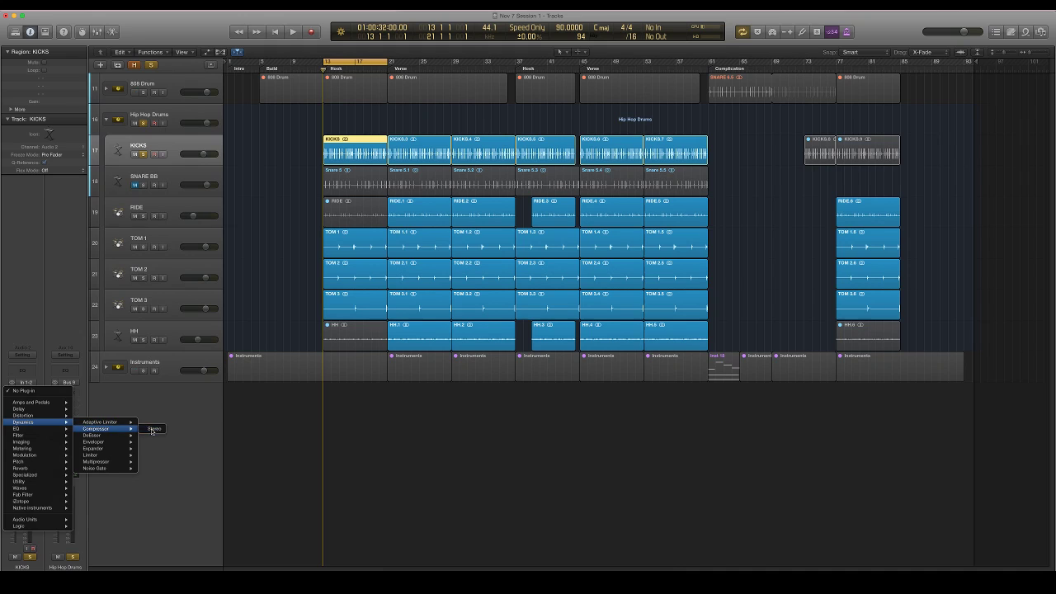
left_click(153, 430)
key("space")
left_click_drag(232, 69, 312, 125)
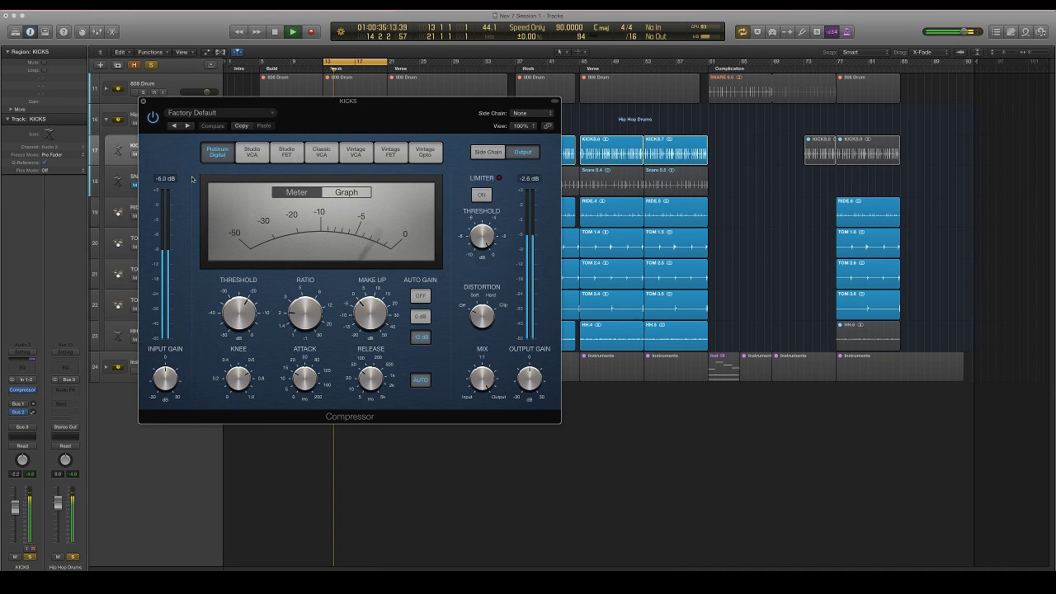
- Switch the compressor to Studio FET, turn off auto gain and auto release, and adjust its threshold, make-up and release during playback
left_click(287, 152)
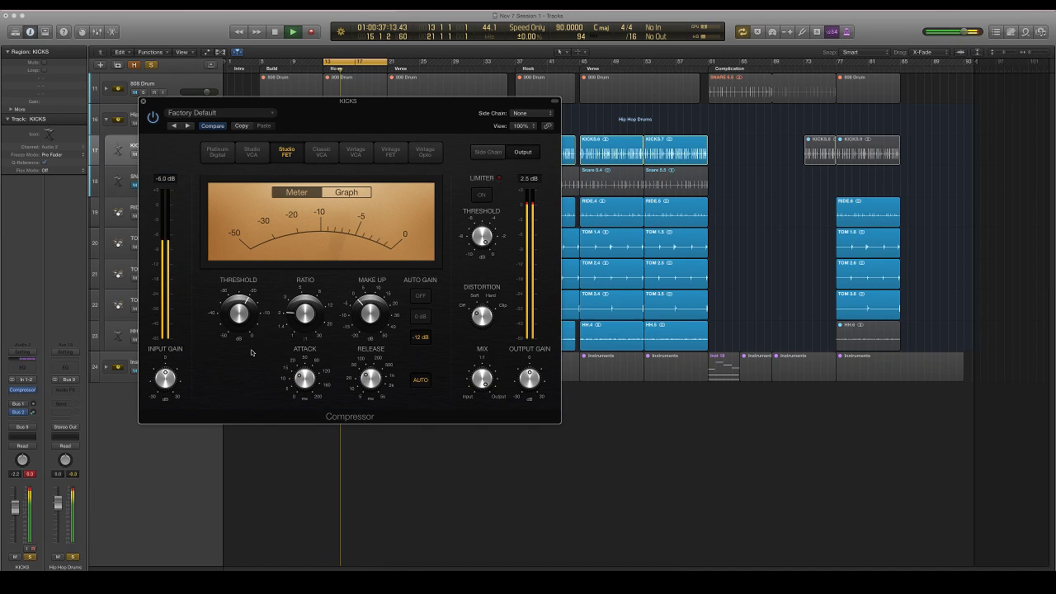
left_click_drag(363, 114, 511, 202)
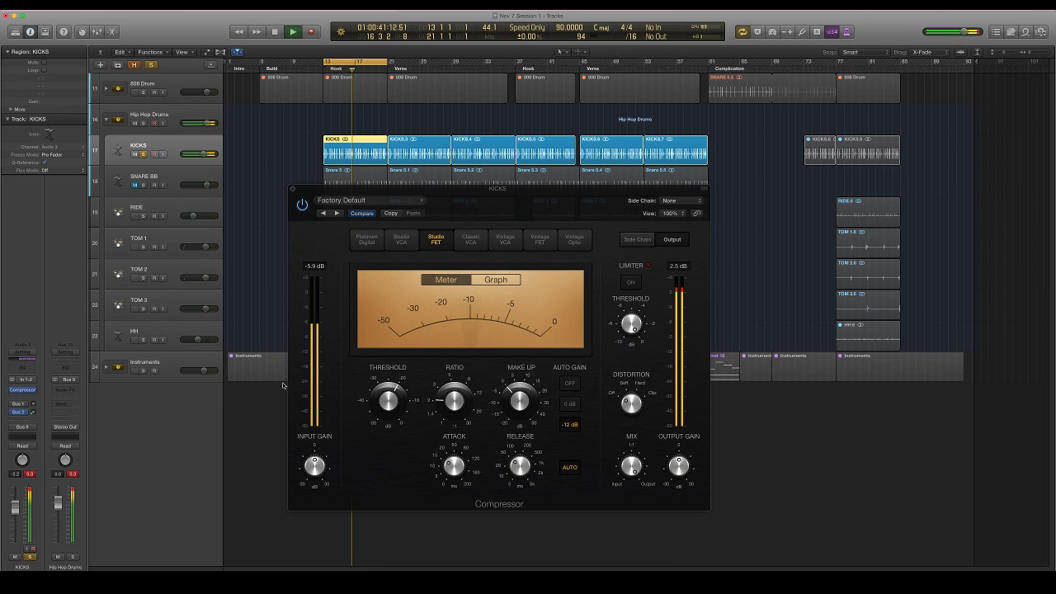
left_click_drag(490, 189, 484, 164)
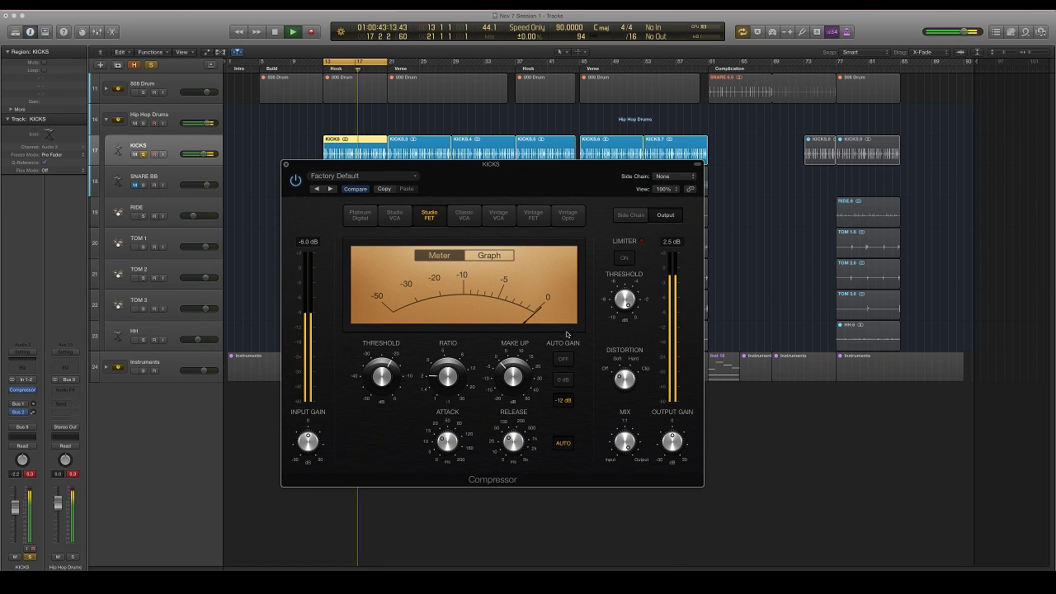
mouse_move(445, 447)
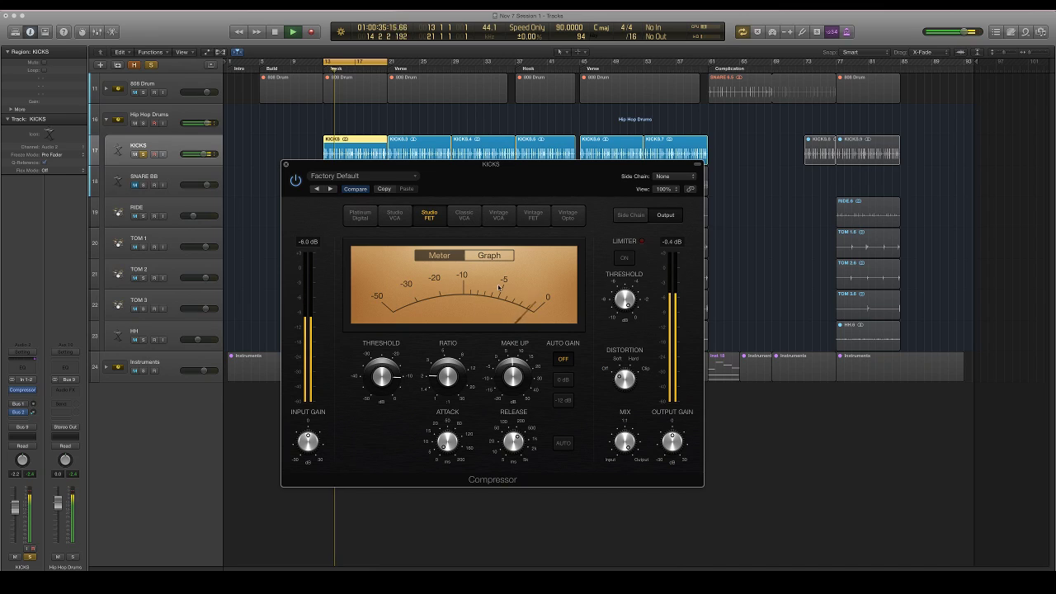
key("space")
mouse_move(386, 378)
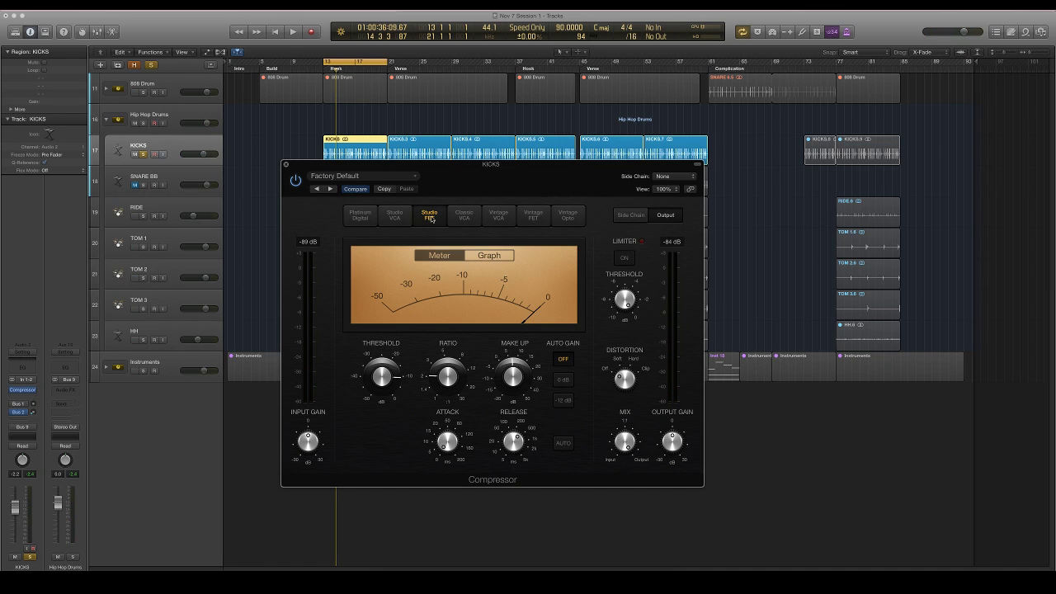
- Close the compressor and insert the FabFilter Pro-Q 2 equalizer after it on the KICKS track
left_click(286, 164)
left_click(22, 389)
mouse_move(39, 494)
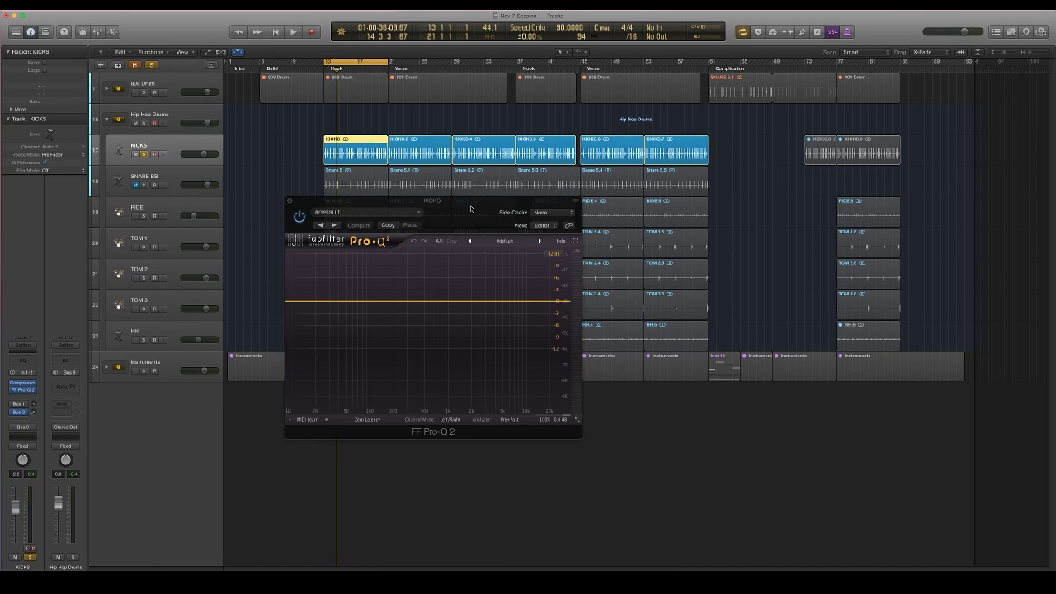
left_click_drag(471, 207, 501, 286)
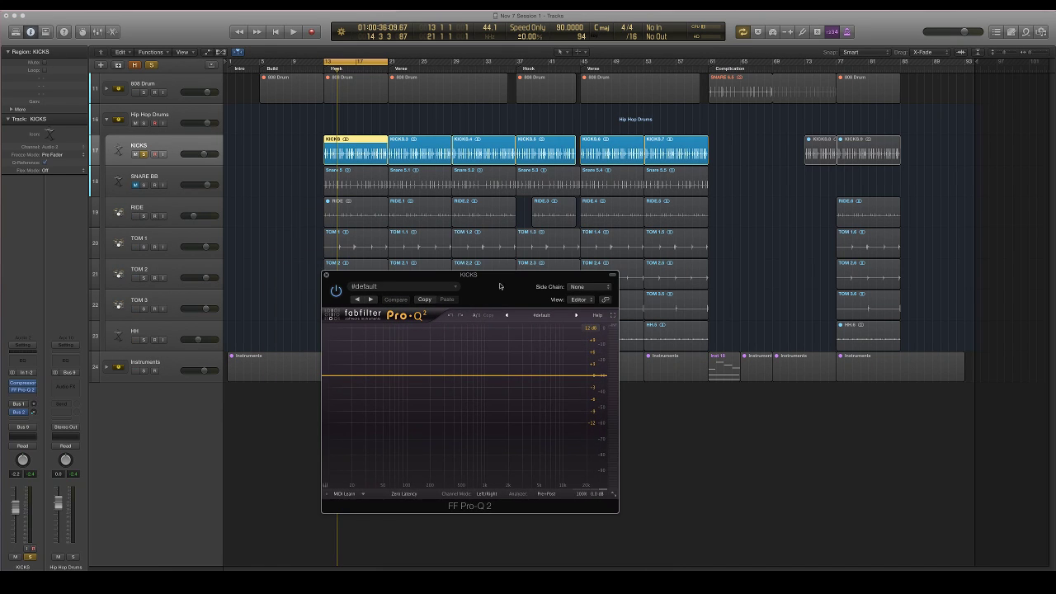
- Add a narrow, strongly boosted bell band and sweep it during playback, placing it at about 332 Hz
left_click_drag(422, 377, 429, 340)
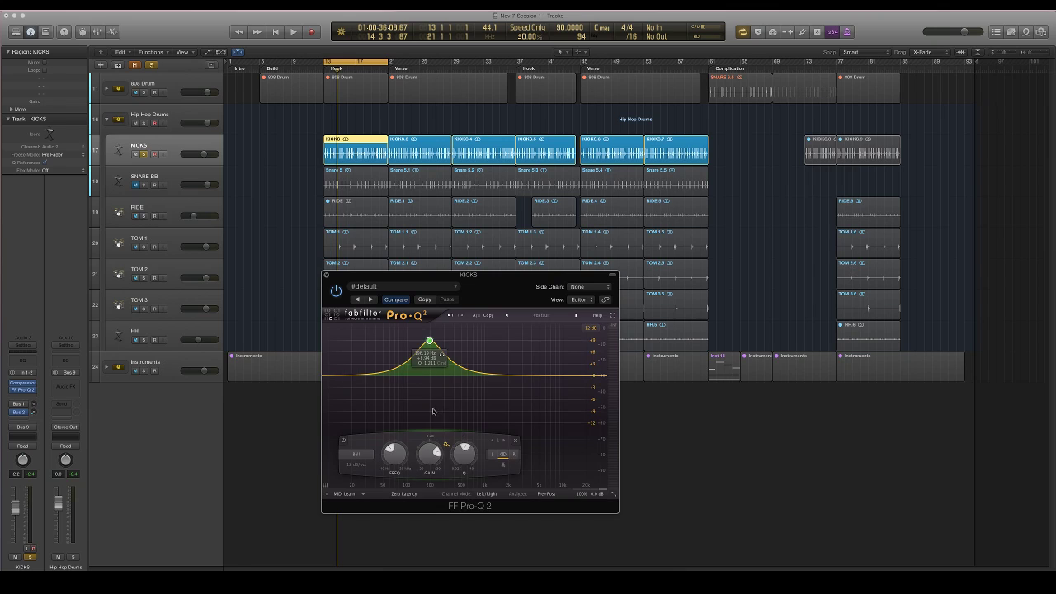
left_click_drag(465, 454, 464, 444)
left_click_drag(395, 453, 395, 448)
left_click_drag(427, 454, 424, 464)
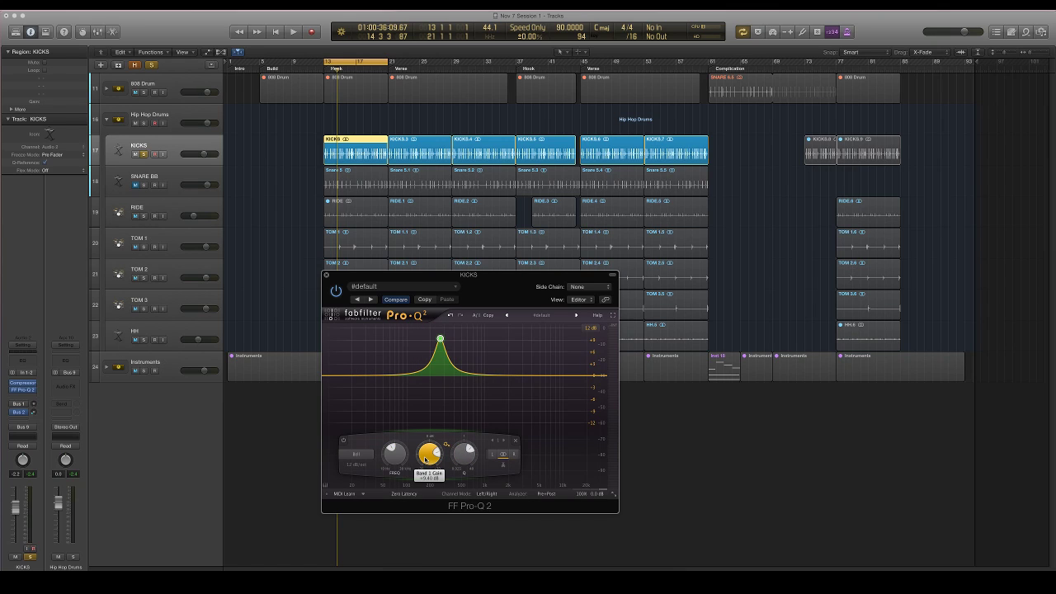
key("space")
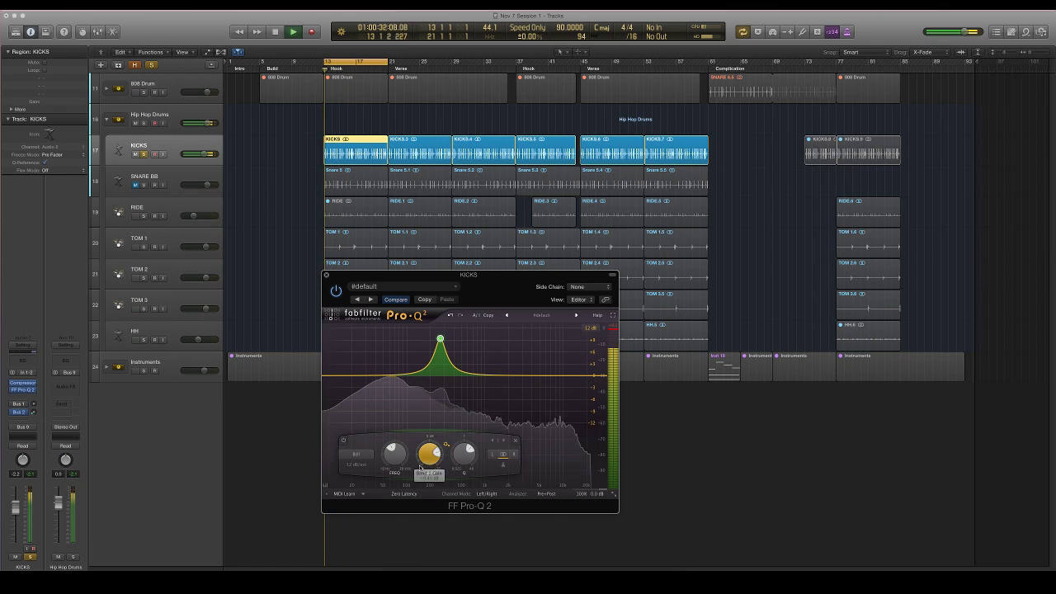
left_click_drag(425, 462, 395, 454)
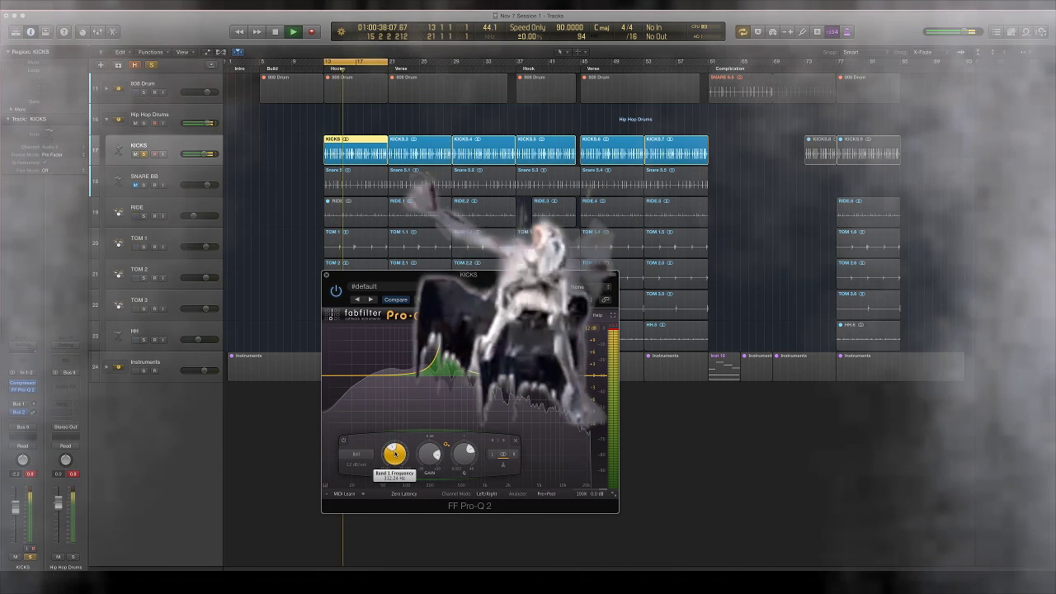
key("space")
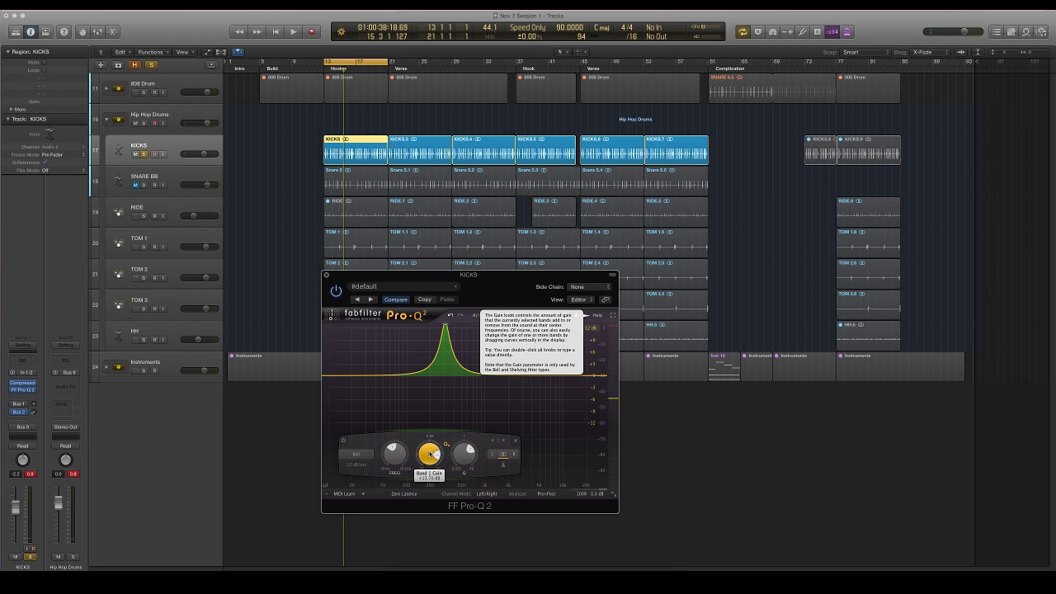
key("space")
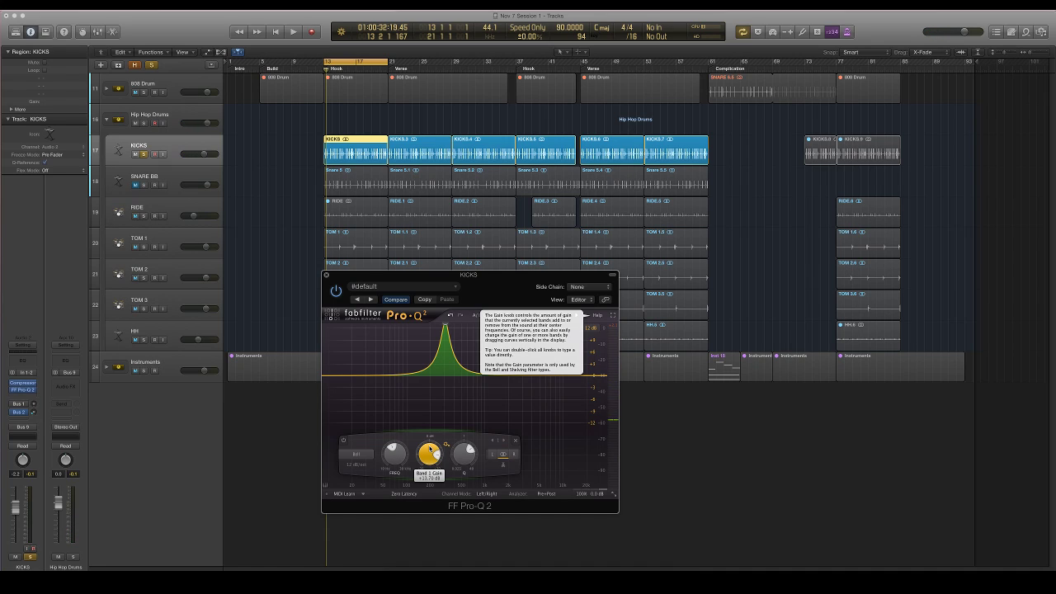
- Turn the 332 Hz band into a cut of about 7.5 dB and compare the kick with the band bypassed and active
left_click_drag(429, 448, 428, 500)
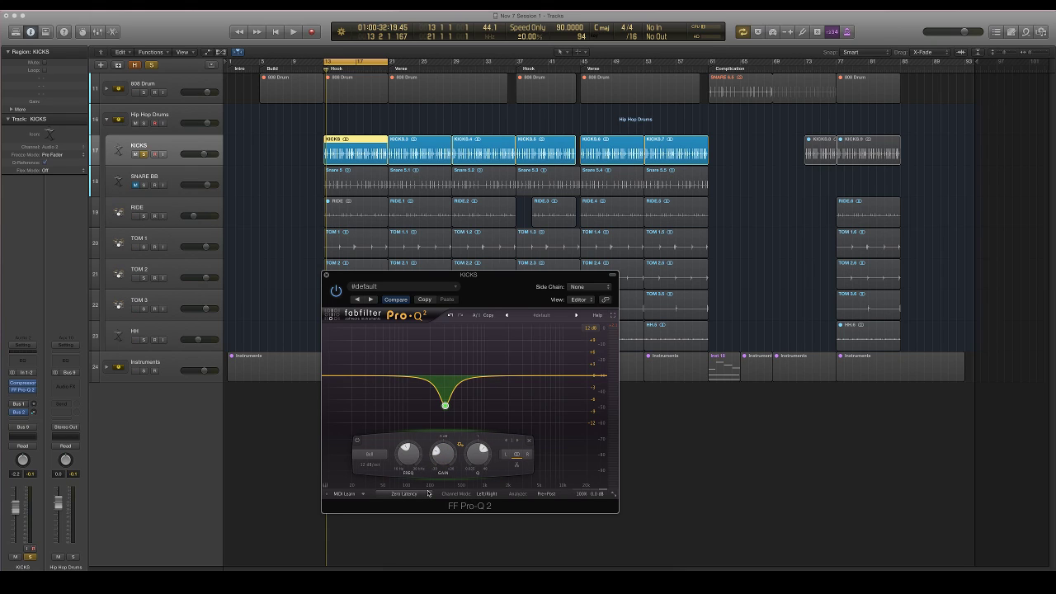
mouse_move(428, 493)
key("space")
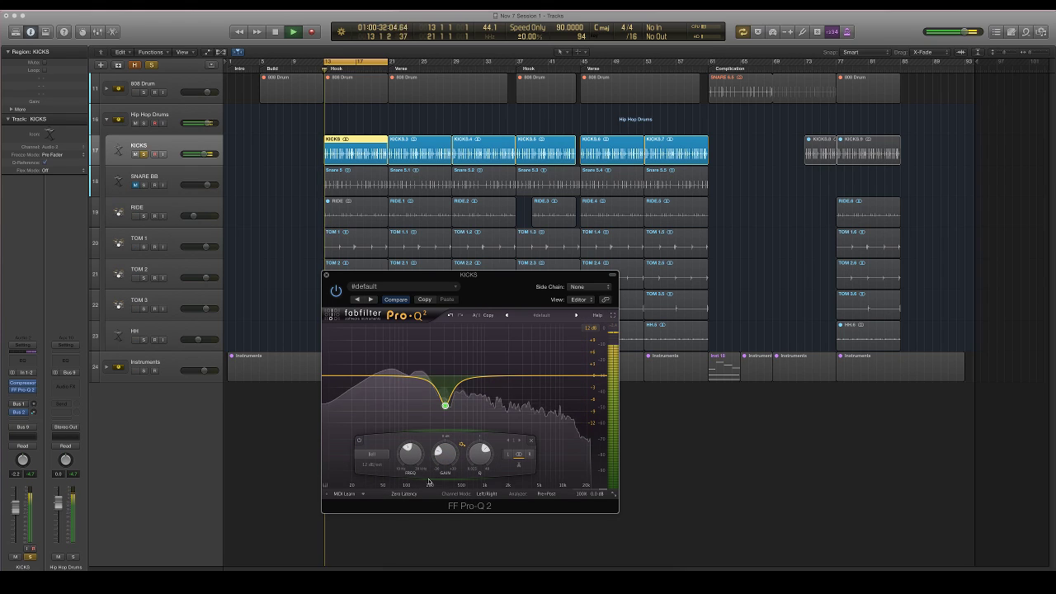
left_click(360, 441)
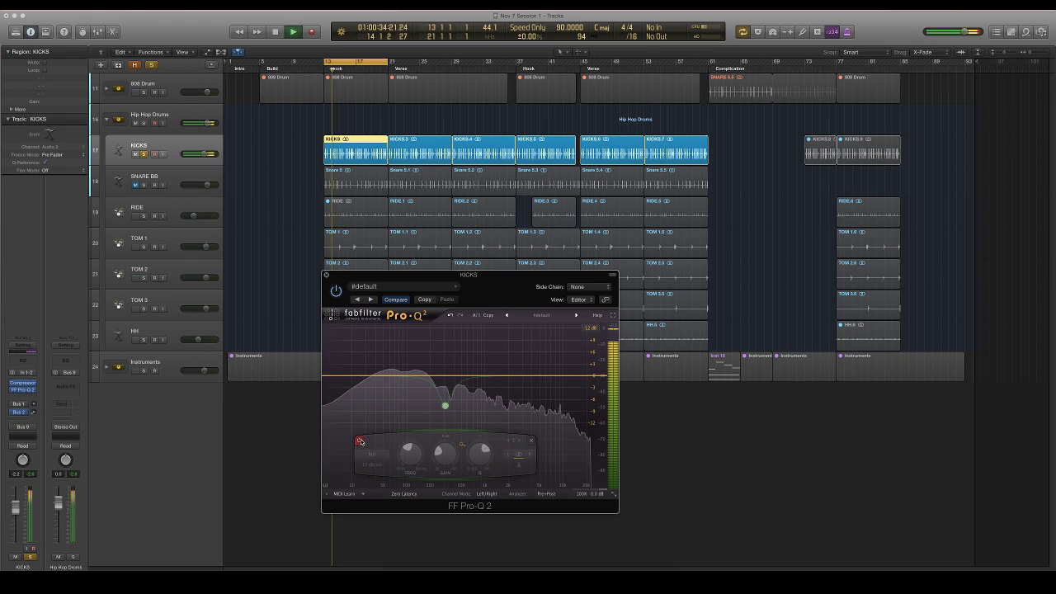
left_click(360, 442)
key("space")
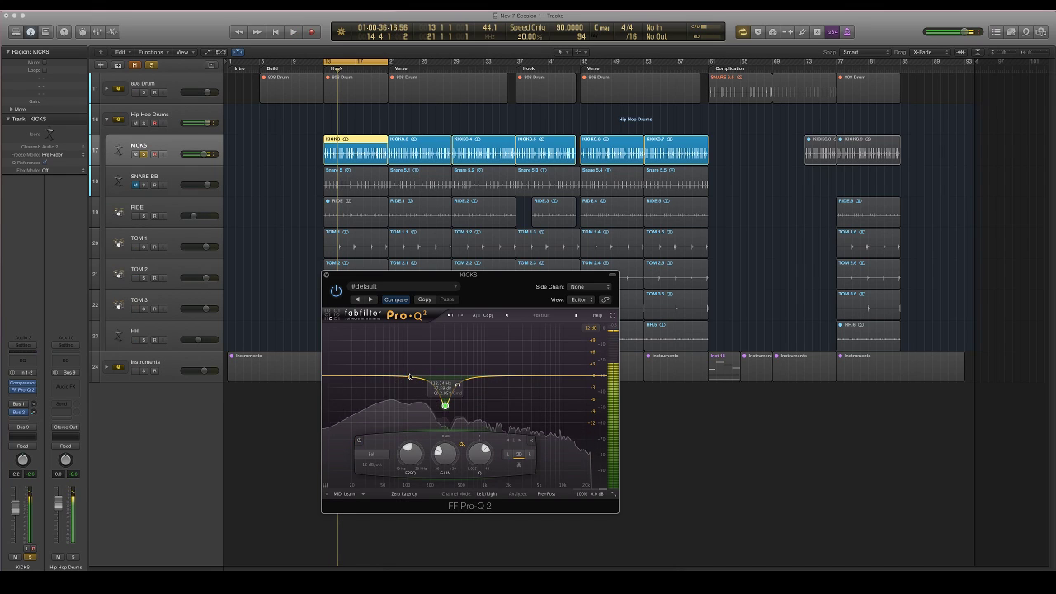
- Add a second narrow bell band, sweep it boosted during playback, and leave it below 100 Hz with a boost of about 2 dB
left_click_drag(410, 377, 407, 338)
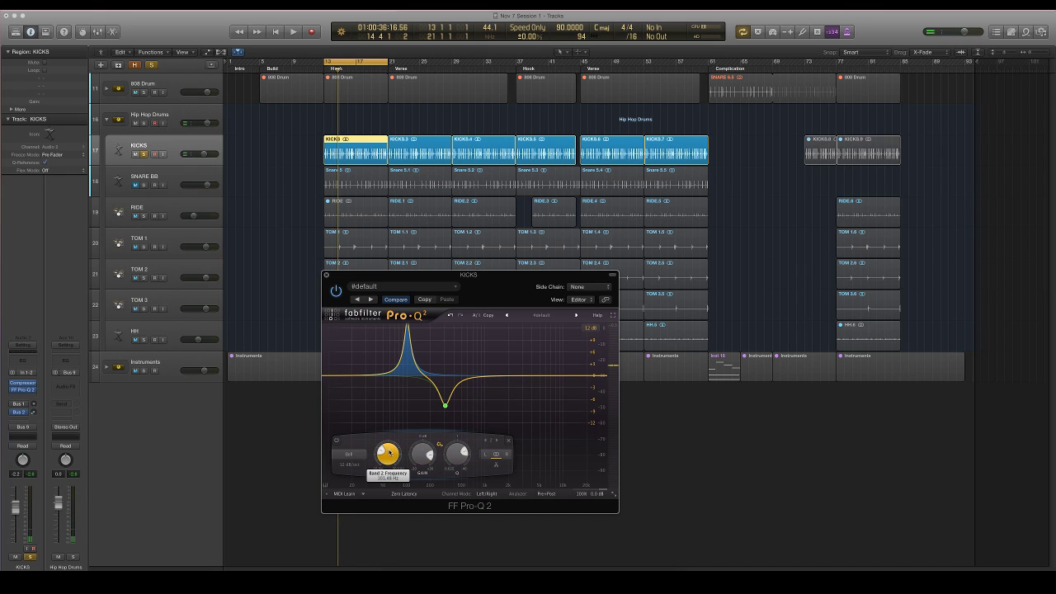
mouse_move(421, 456)
left_mouse_down()
mouse_move(422, 469)
mouse_move(384, 452)
mouse_move(422, 447)
left_mouse_up()
key("space")
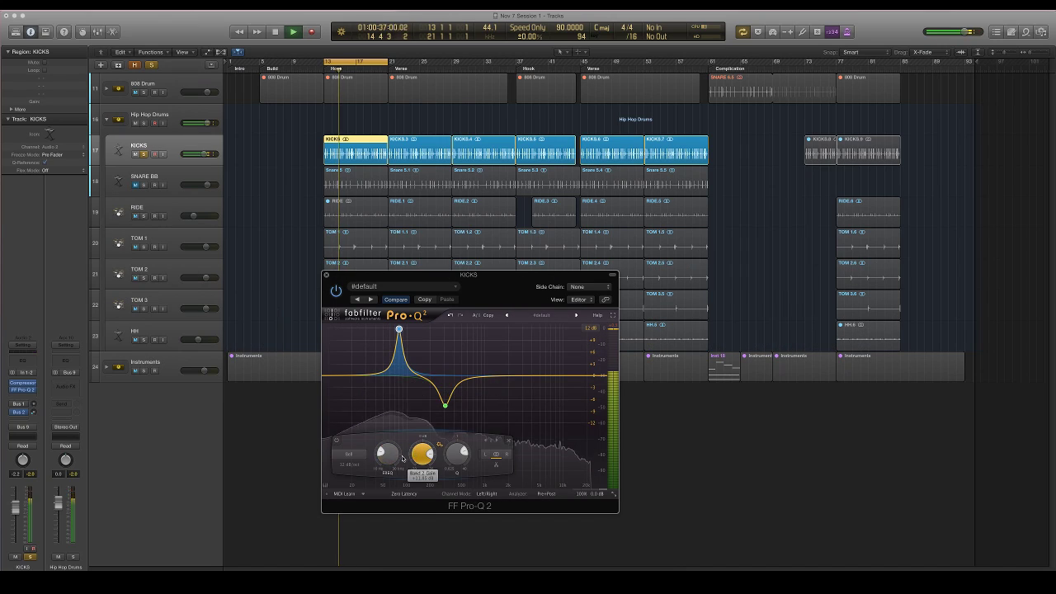
left_click_drag(384, 457, 417, 481)
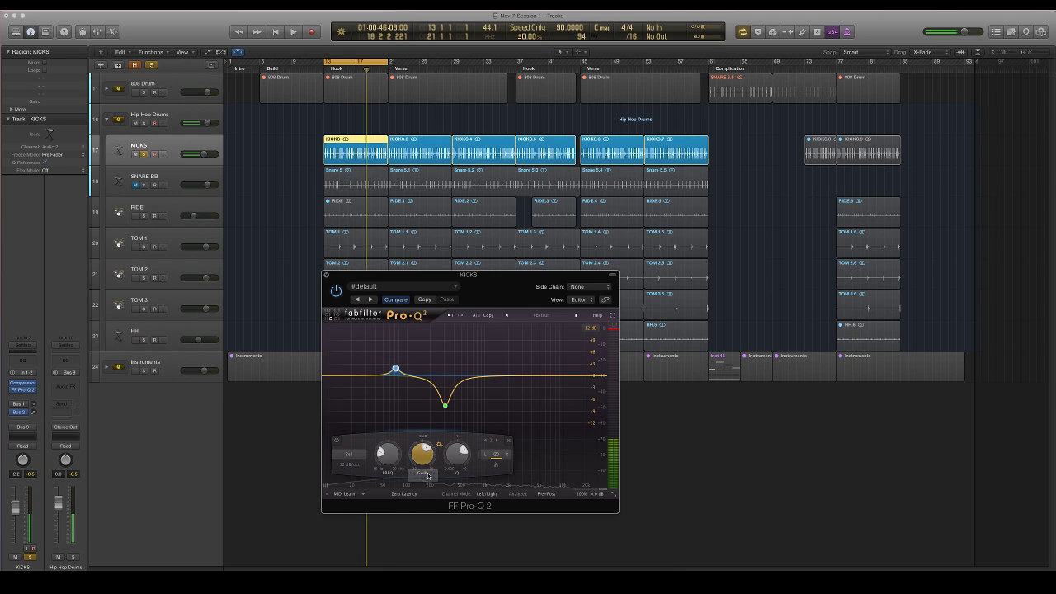
- Broaden the low bell boost and tune it during playback to just above 80 Hz, about 5 dB, with a Q near 1.8
left_click_drag(463, 453, 459, 470)
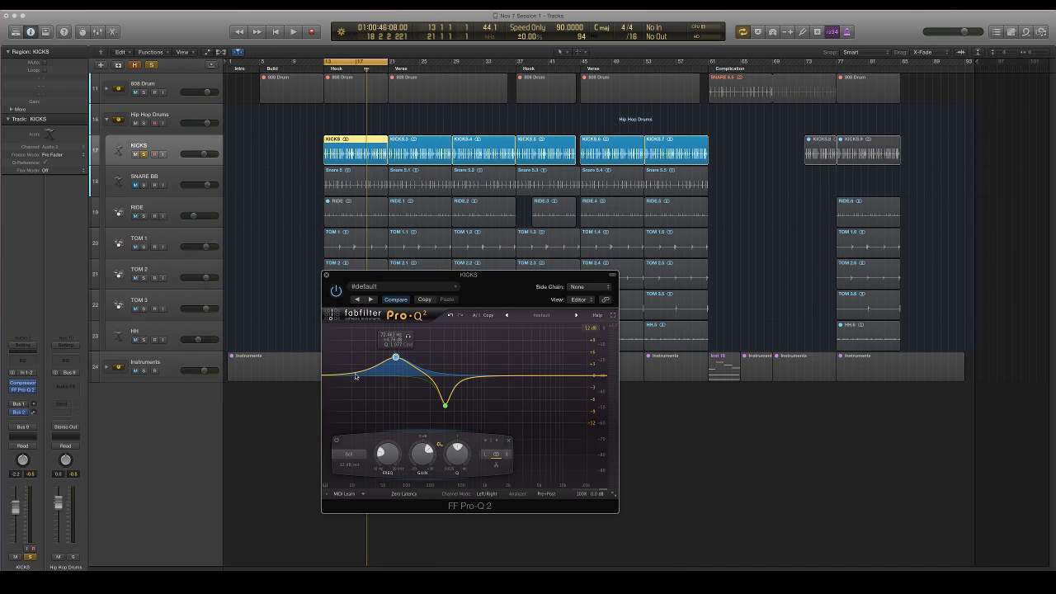
key("space")
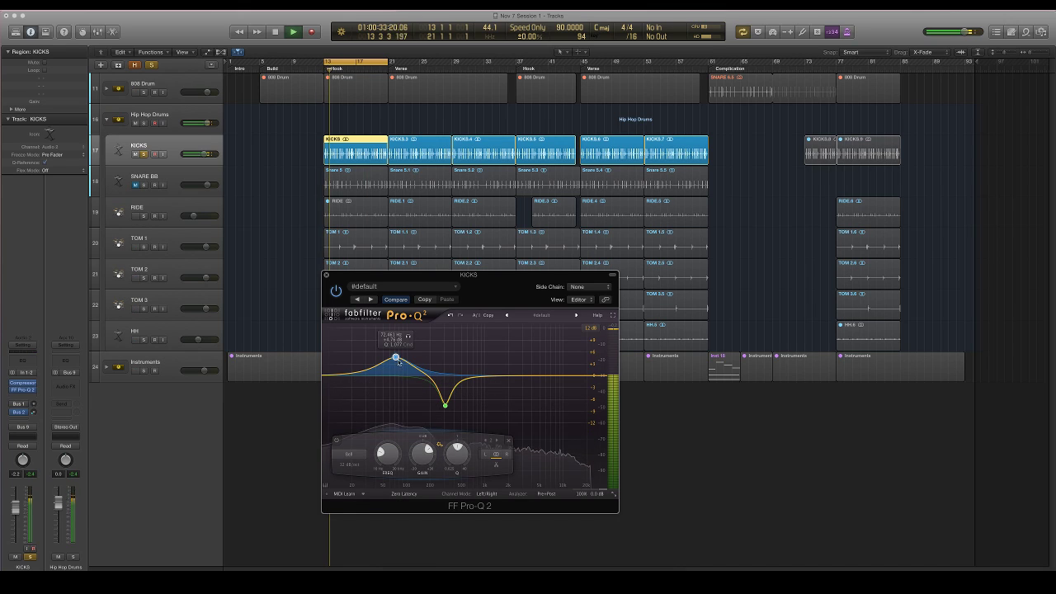
left_click_drag(399, 362, 400, 362)
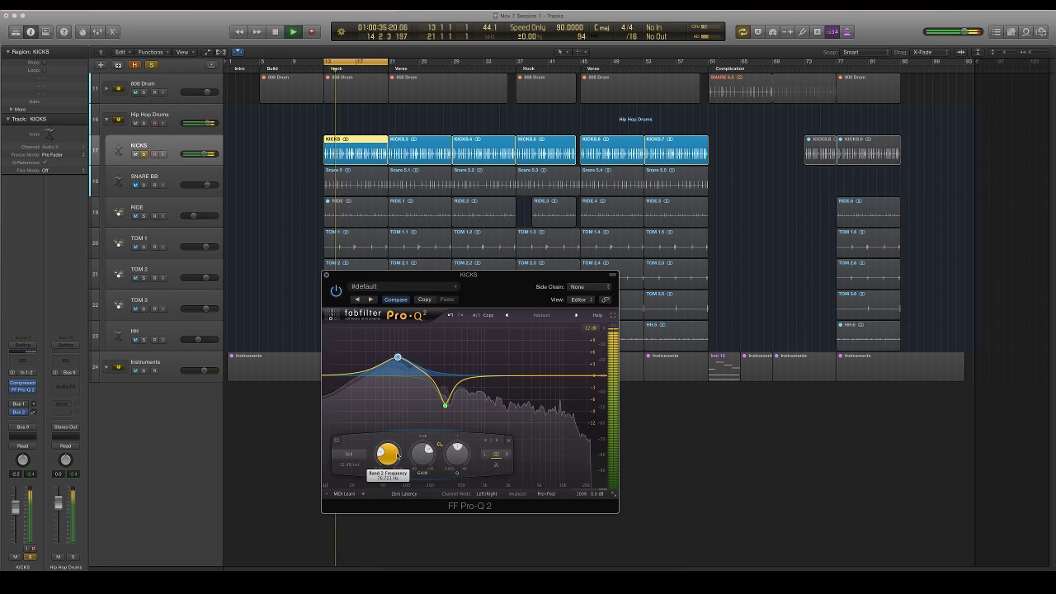
left_click_drag(398, 456, 455, 444)
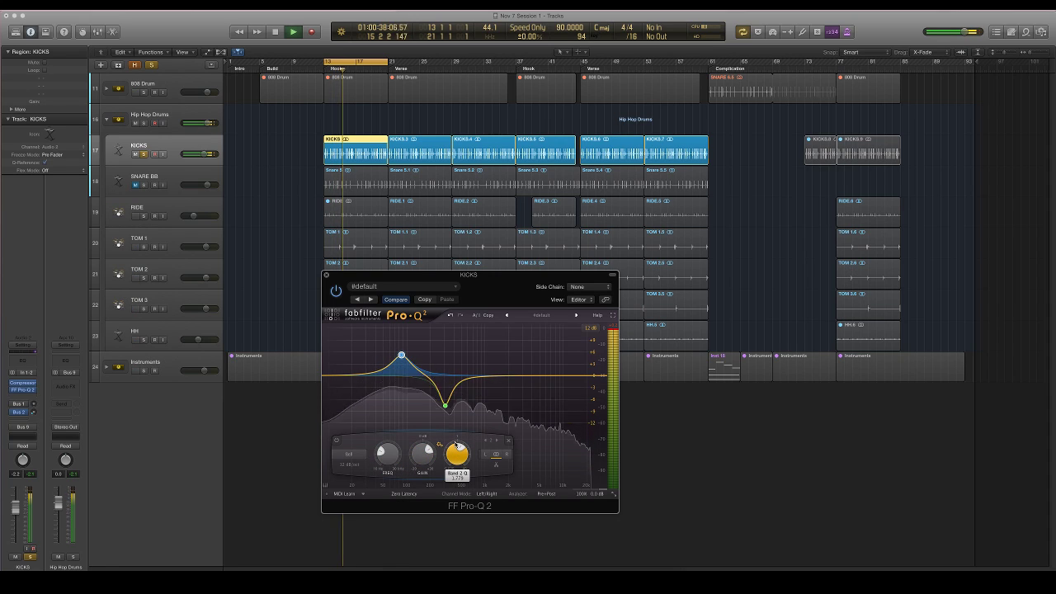
- Add a low cut band near 20 Hz to the kick and slightly reduce the bell boost above 80 Hz
left_click(341, 375)
left_click(349, 454)
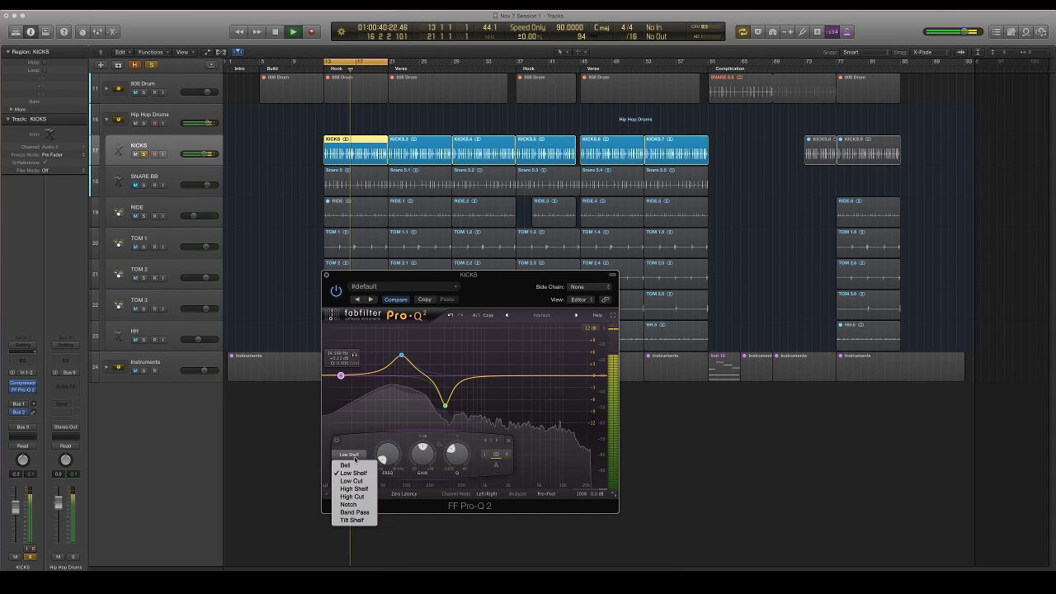
left_click(352, 481)
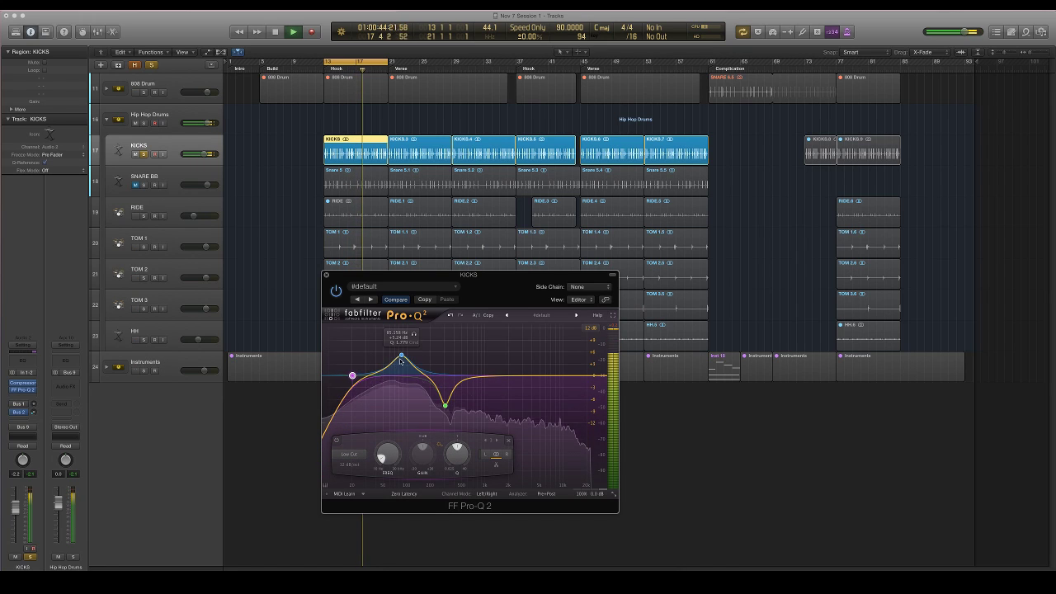
mouse_move(401, 359)
left_mouse_down()
mouse_move(401, 339)
mouse_move(402, 361)
left_mouse_up()
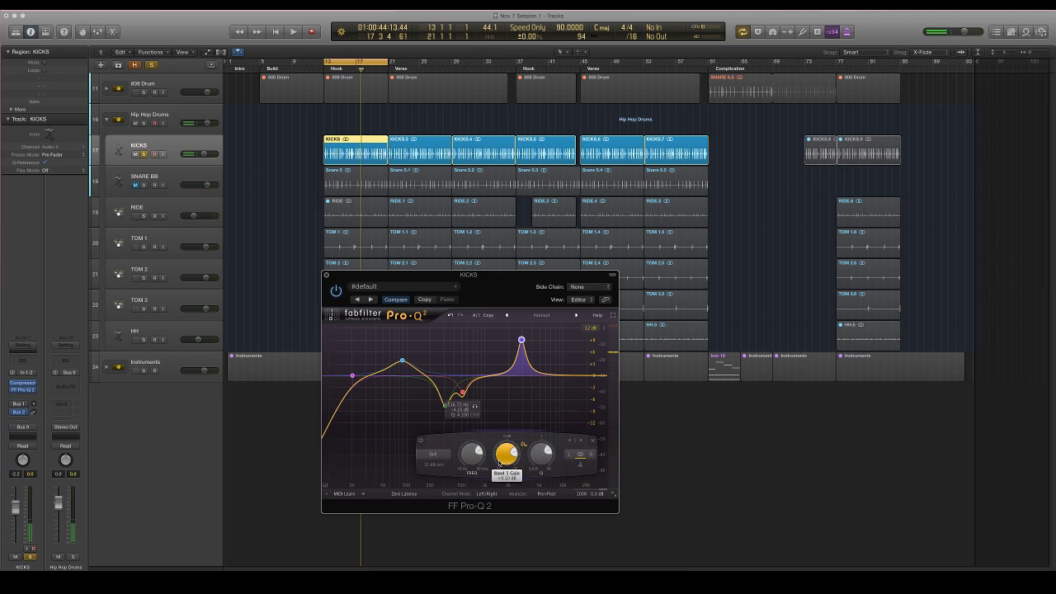
- Sweep the boosted high-mid bell band during playback and leave it near 2.9 kHz with a boost of about 4 dB
mouse_move(503, 455)
key("space")
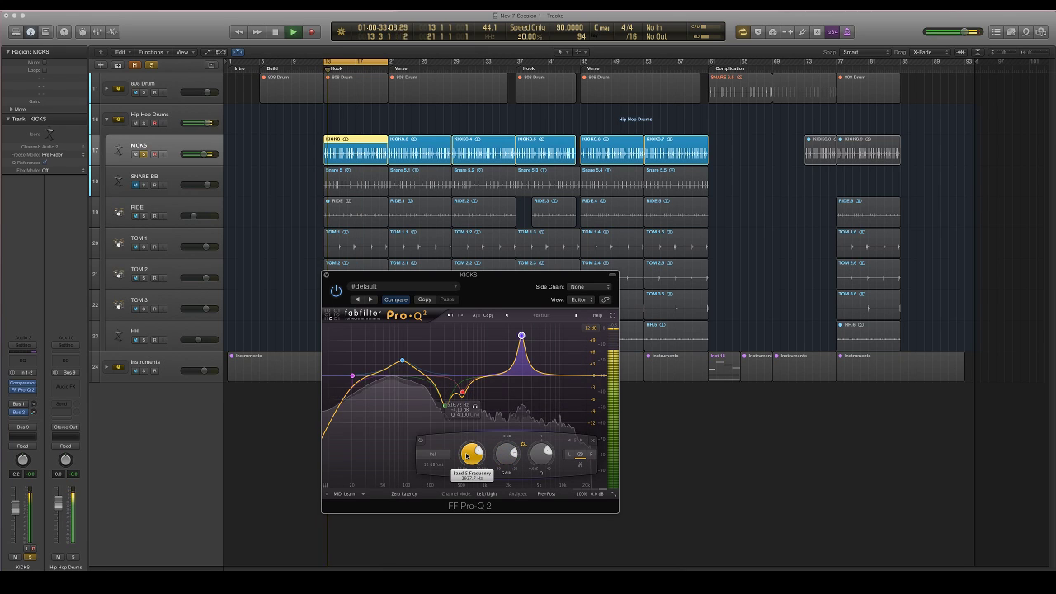
scroll(466, 454, "up", 2)
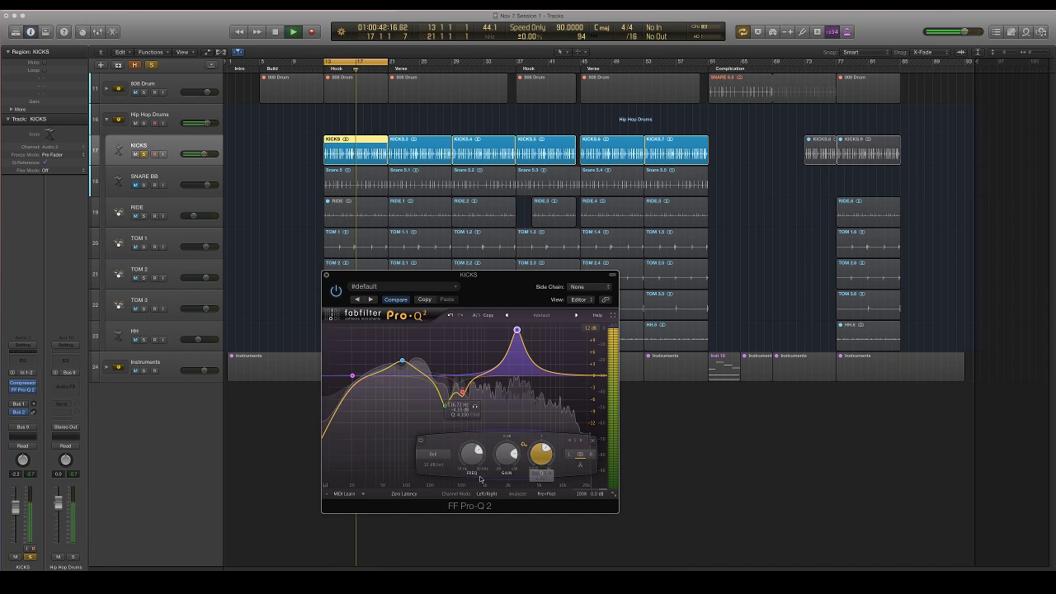
scroll(471, 461, "up", 2)
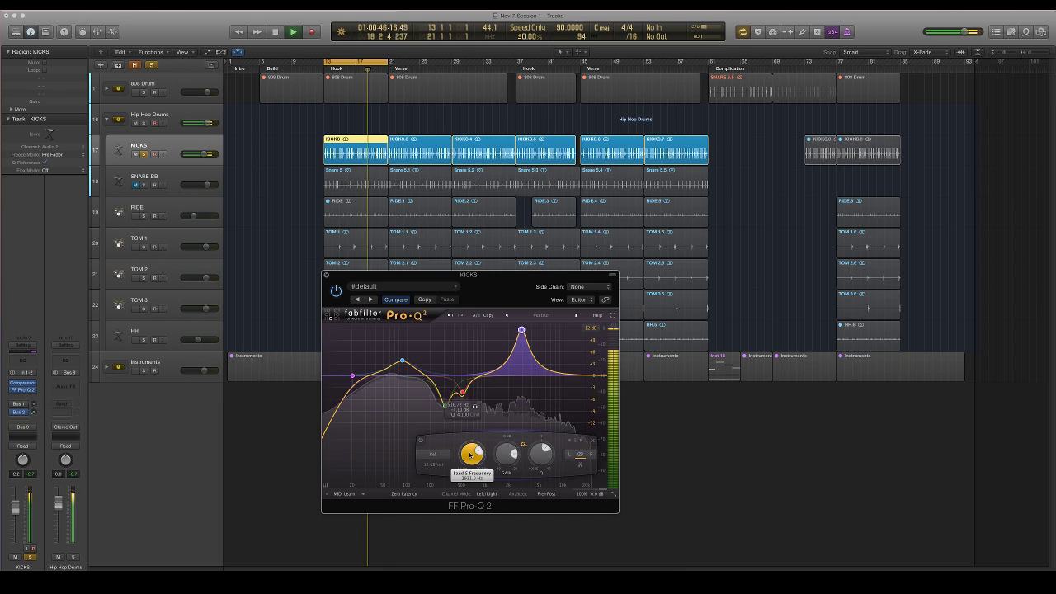
scroll(507, 456, "down", 5)
scroll(506, 456, "up", 1)
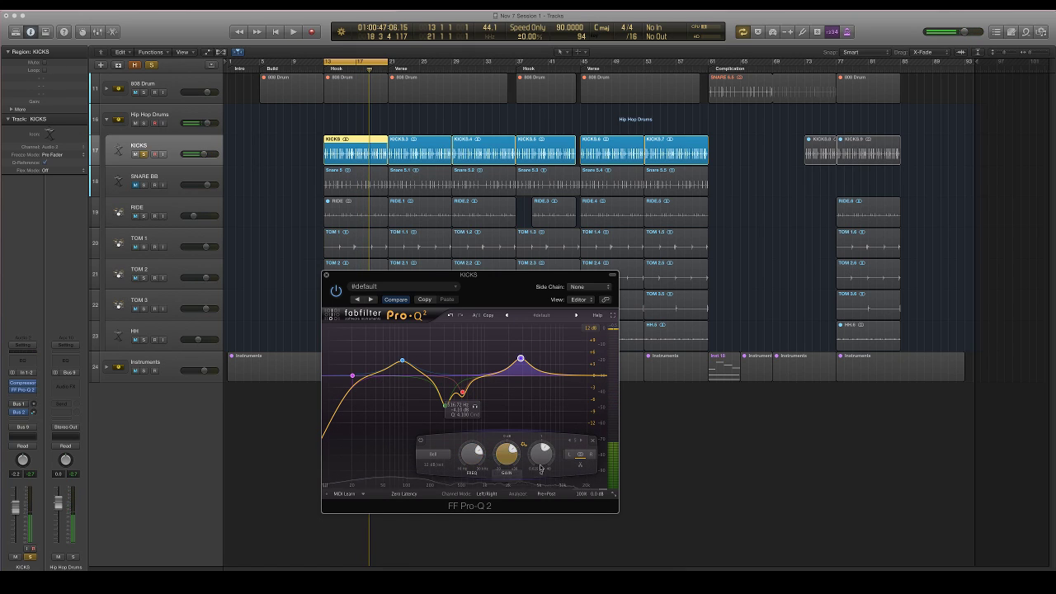
- Compare the kick with the equalizer bypassed and active during playback
left_click(336, 290)
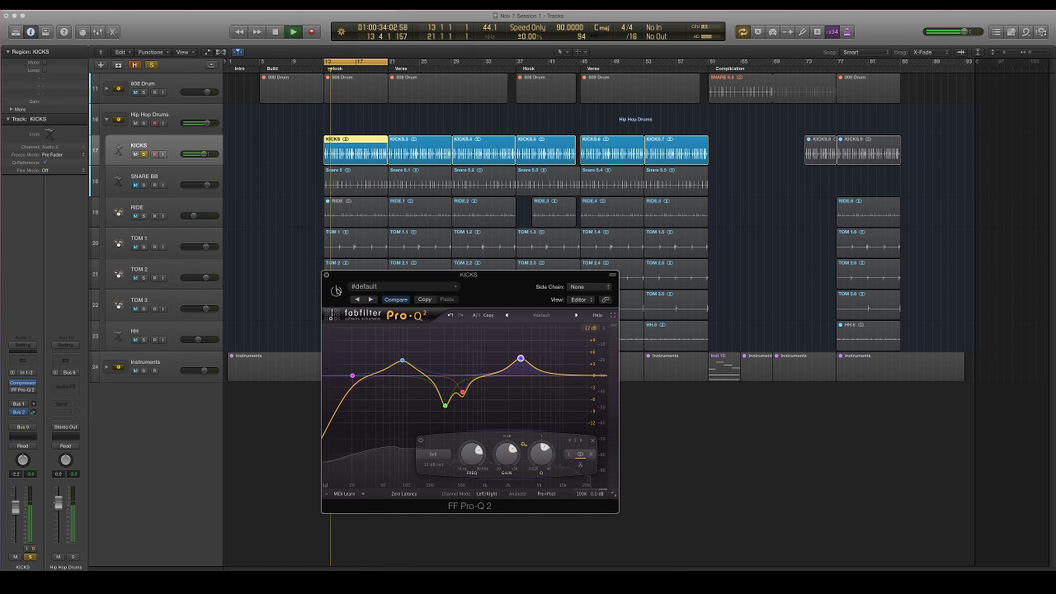
left_click(337, 290)
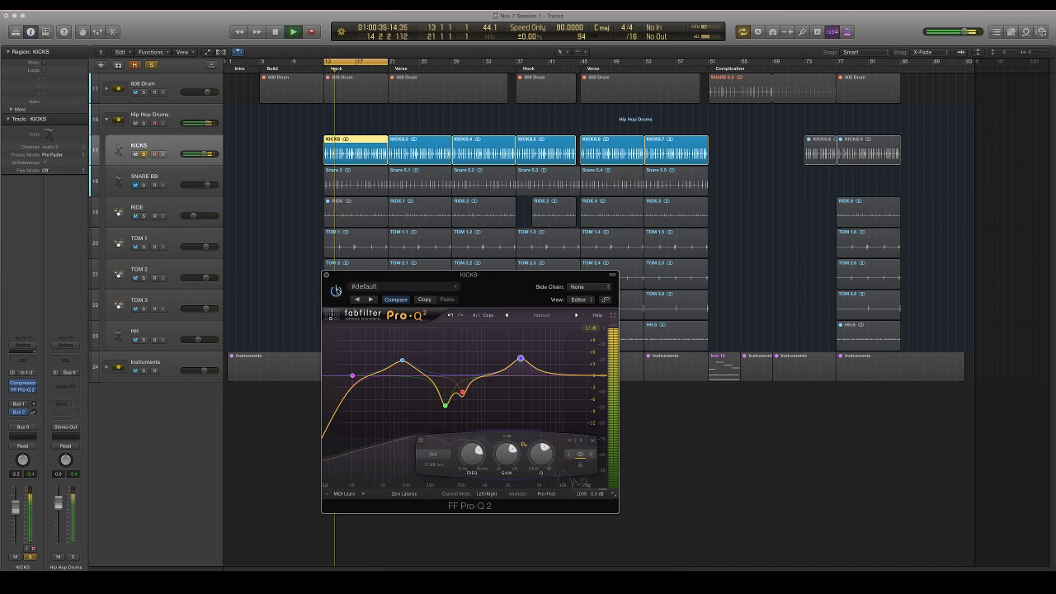
key("space")
- Add a high cut band at about 20 kHz on the kick and close the equalizer
left_click_drag(575, 376, 584, 375)
left_click(445, 457)
left_click(442, 497)
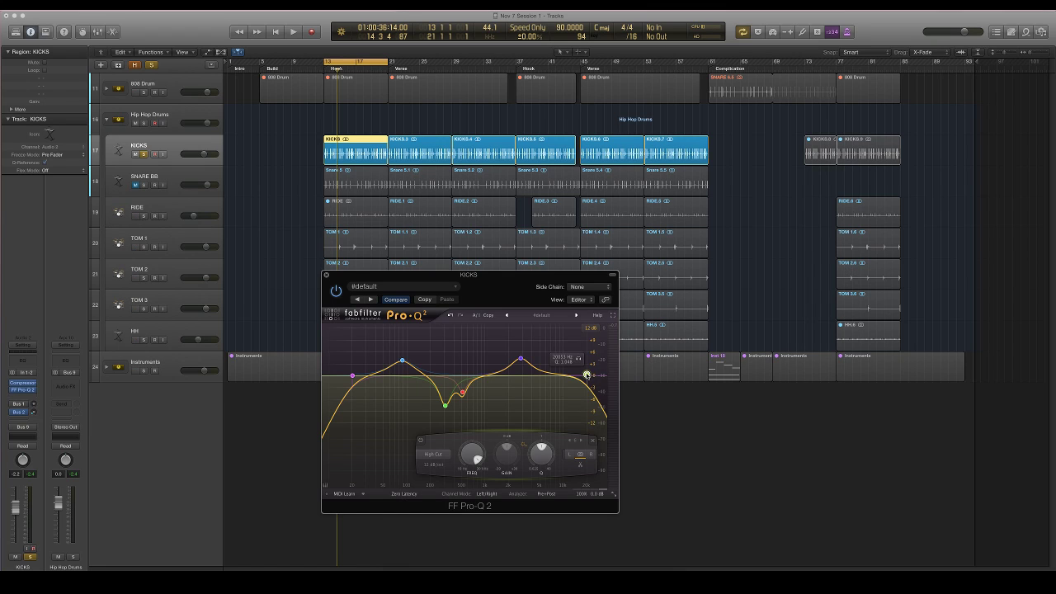
left_click(326, 276)
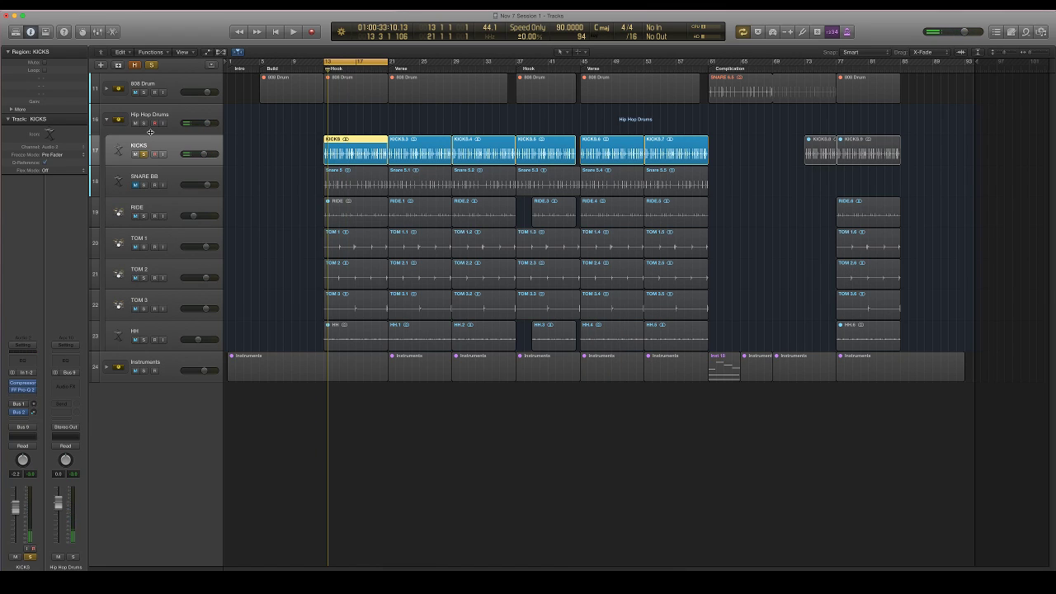
- Unsolo the KICKS track and expand the 808 Drum stack in place of the Hip Hop Drums stack
left_click(143, 154)
left_click(106, 119)
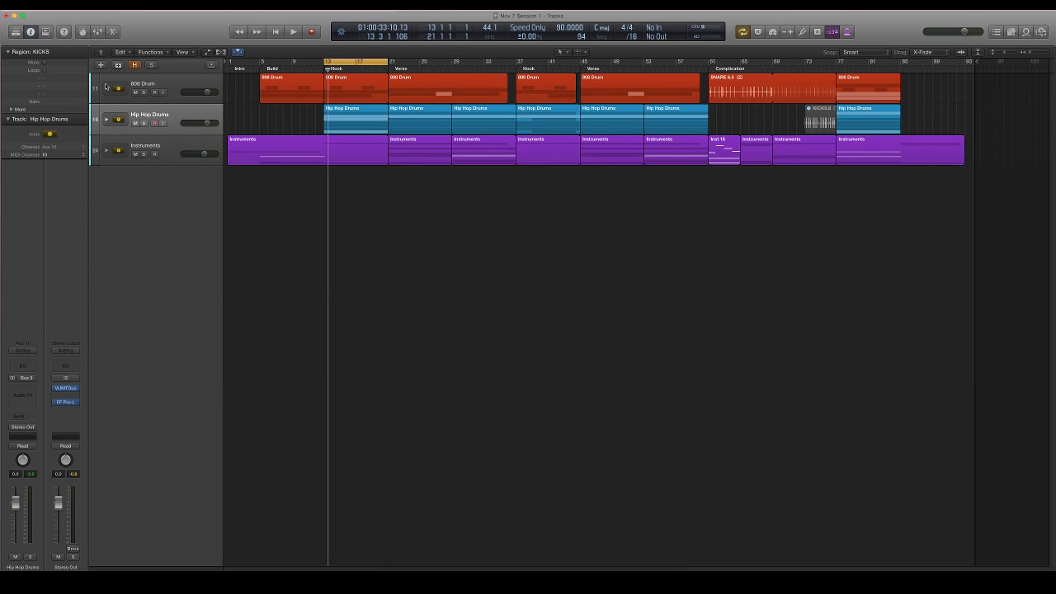
left_click(106, 87)
- Select and solo the 808 SNARE track and listen to it in the first Hook
left_click(165, 120)
left_click(180, 176)
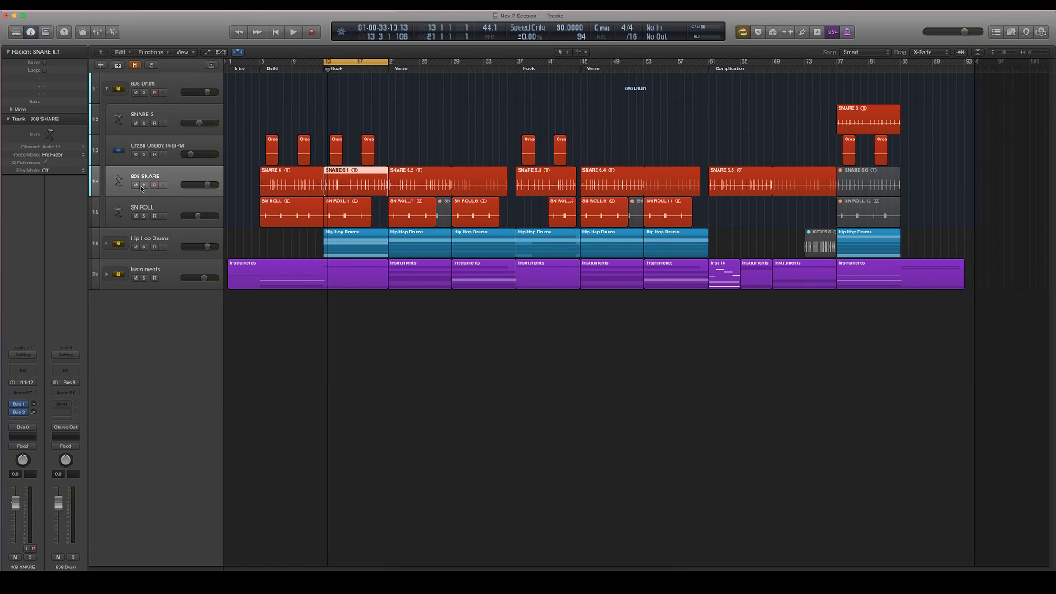
left_click(143, 184)
key("space")
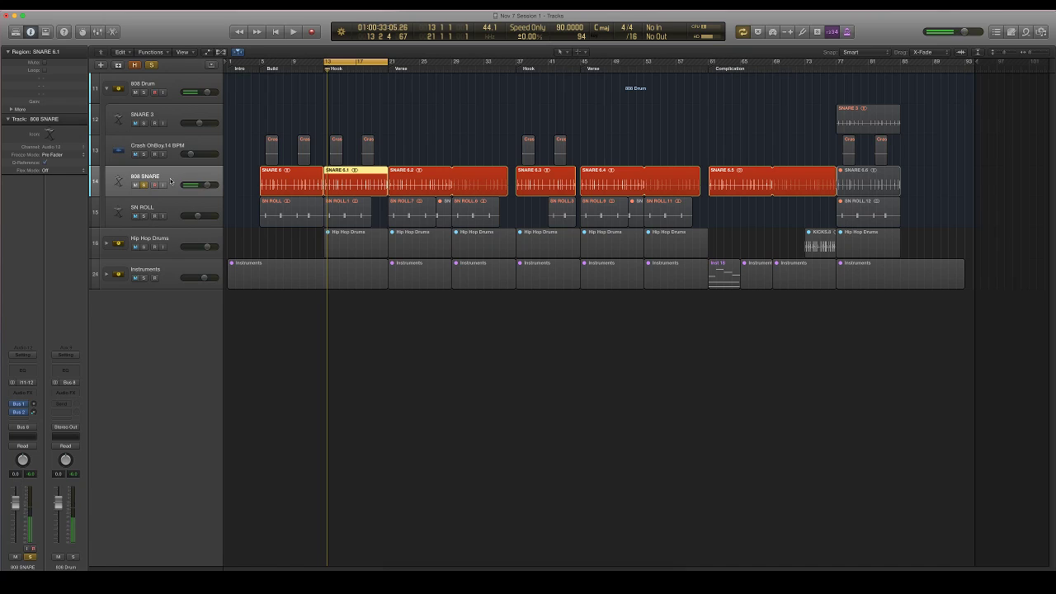
- Insert the Waves CLA-76 compressor on the 808 SNARE track and move its window below the snare regions
left_click(23, 393)
mouse_move(20, 487)
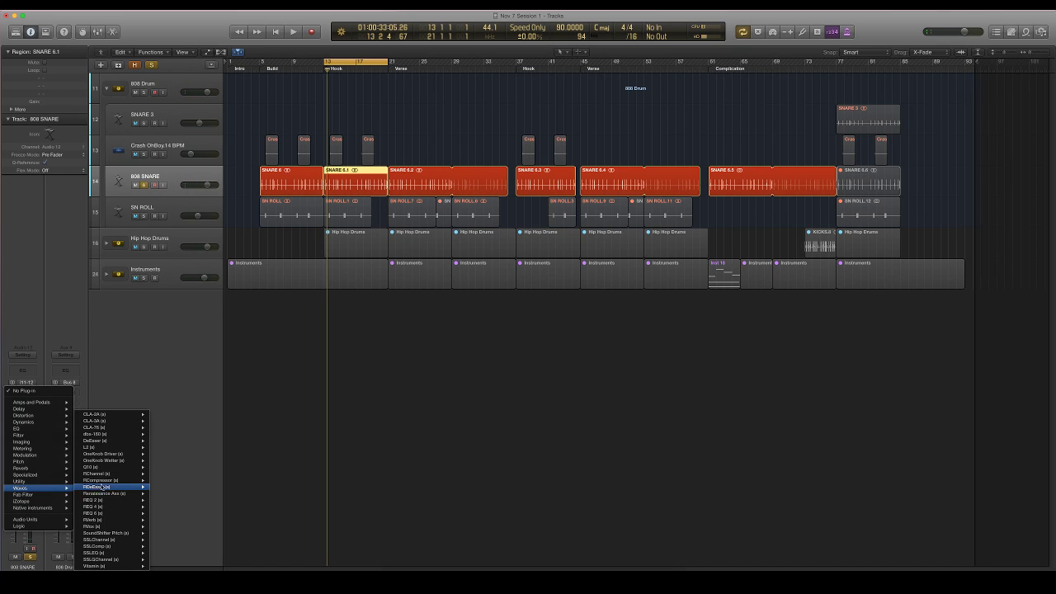
mouse_move(113, 454)
left_click(165, 428)
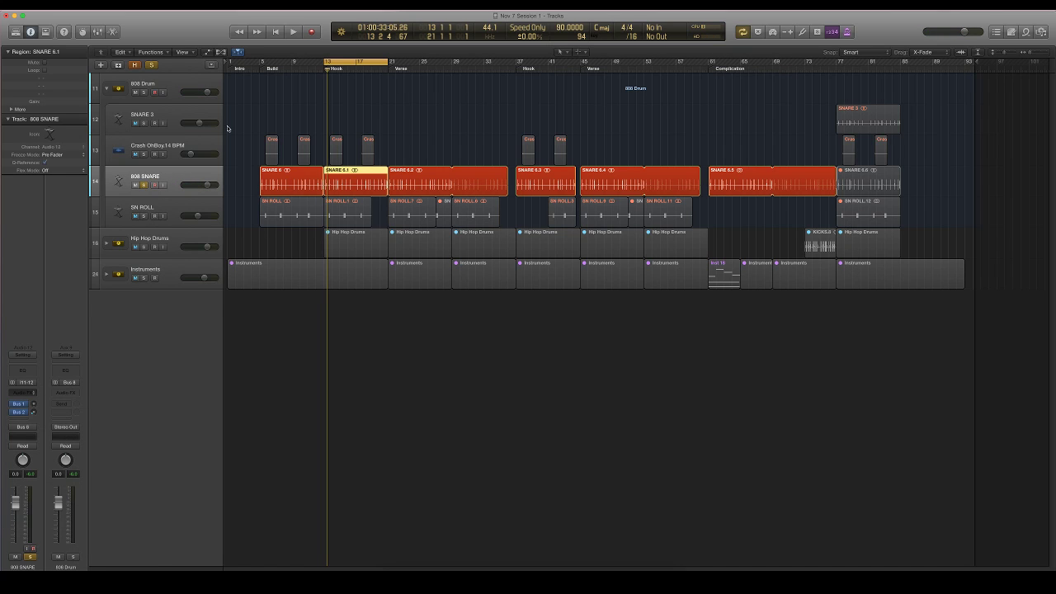
left_click_drag(216, 34, 495, 261)
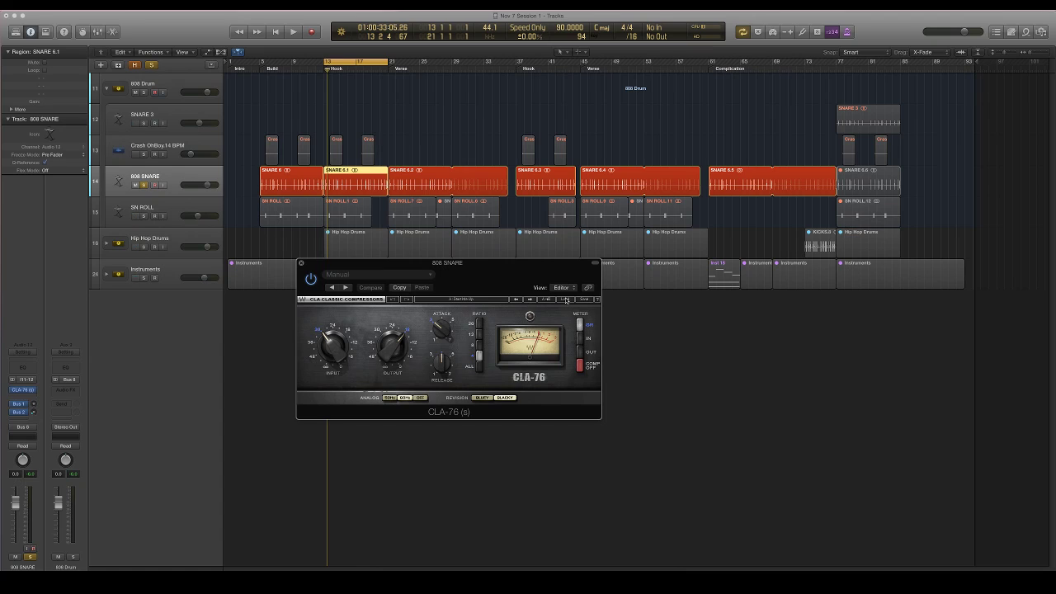
- Load the Rock My Snare preset in the CLA-76 and choose the Blacky revision
left_click(566, 299)
mouse_move(601, 361)
left_click(652, 388)
left_click(506, 398)
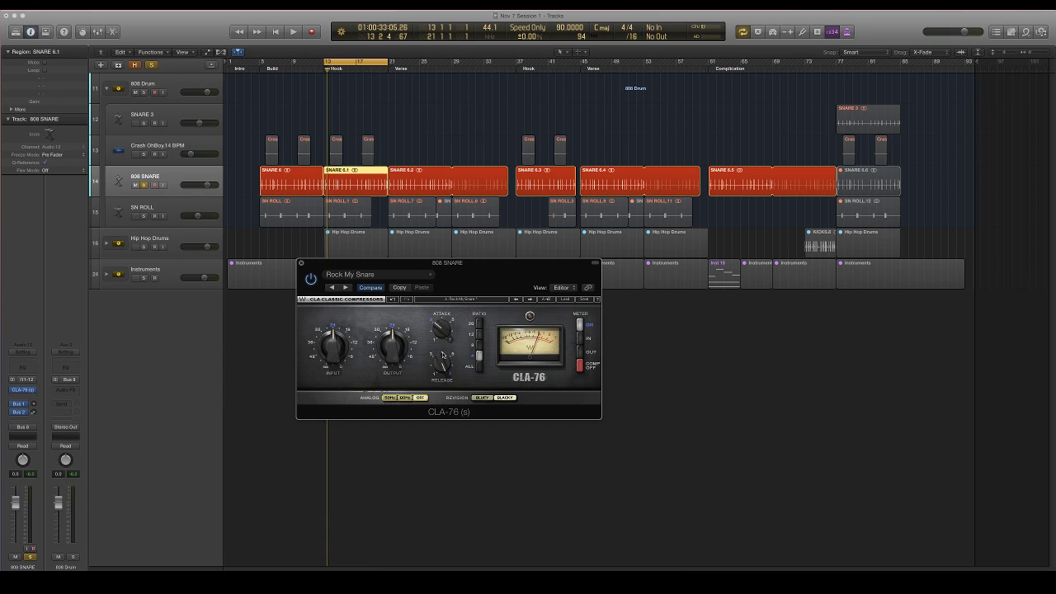
- Lower the CLA-76 input level while the snare plays and close the compressor
key("space")
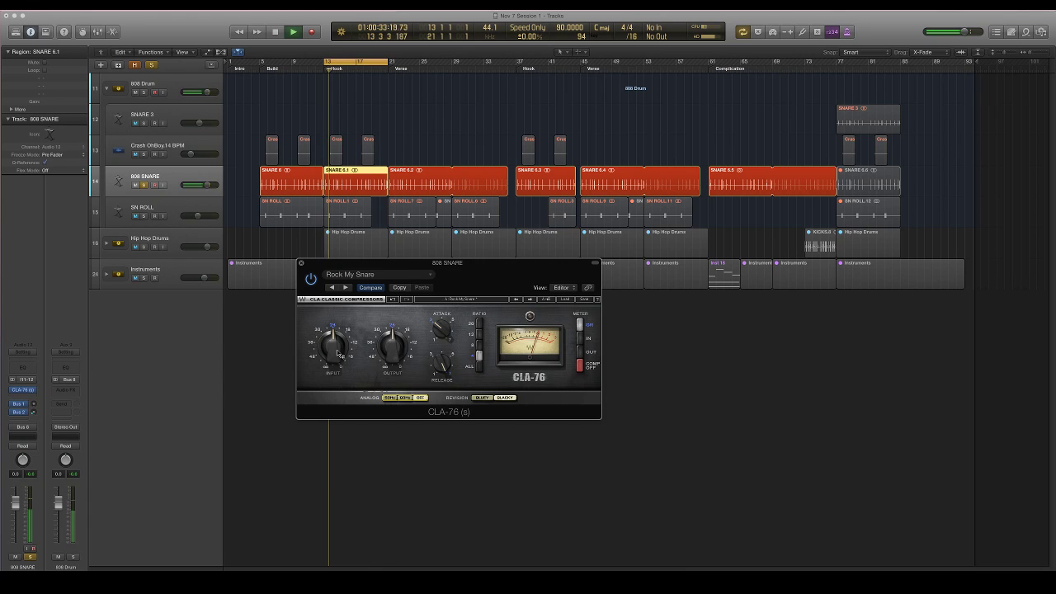
mouse_move(328, 337)
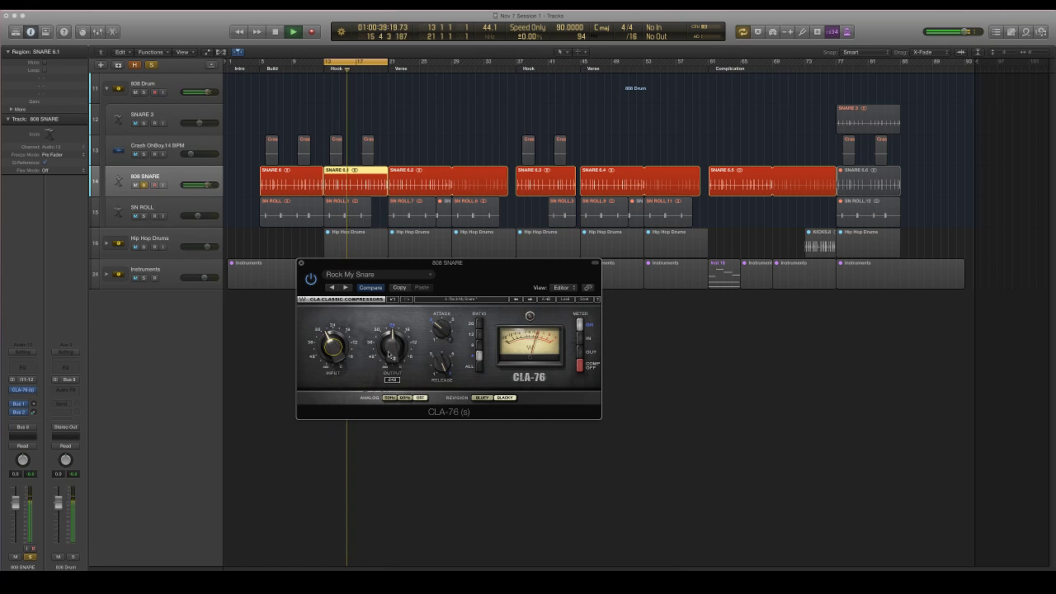
mouse_move(390, 352)
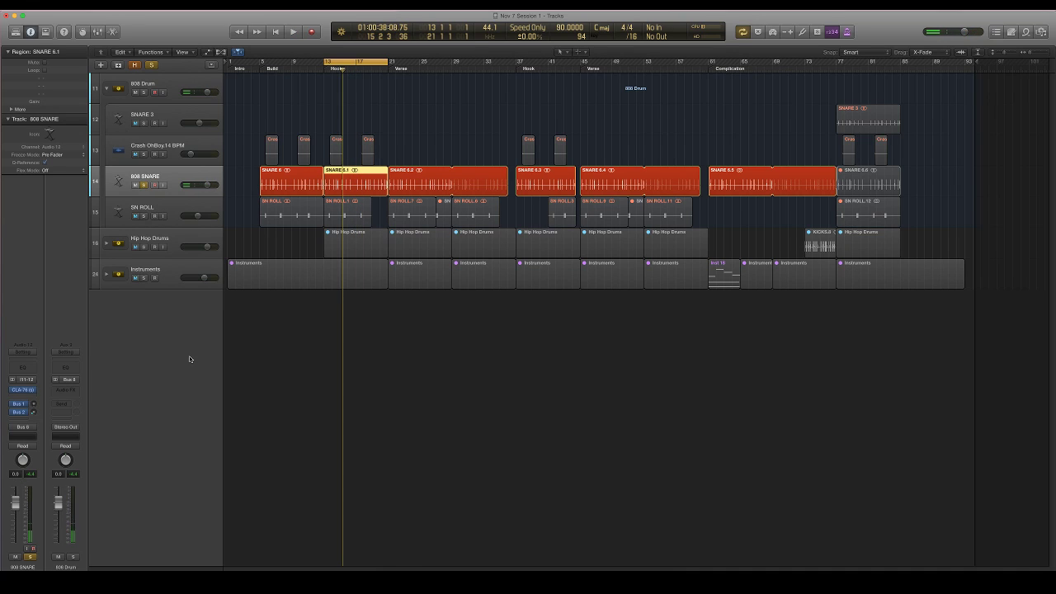
- Insert the FabFilter Pro-Q 2 equalizer after the CLA-76 on the 808 SNARE track
left_click(27, 389)
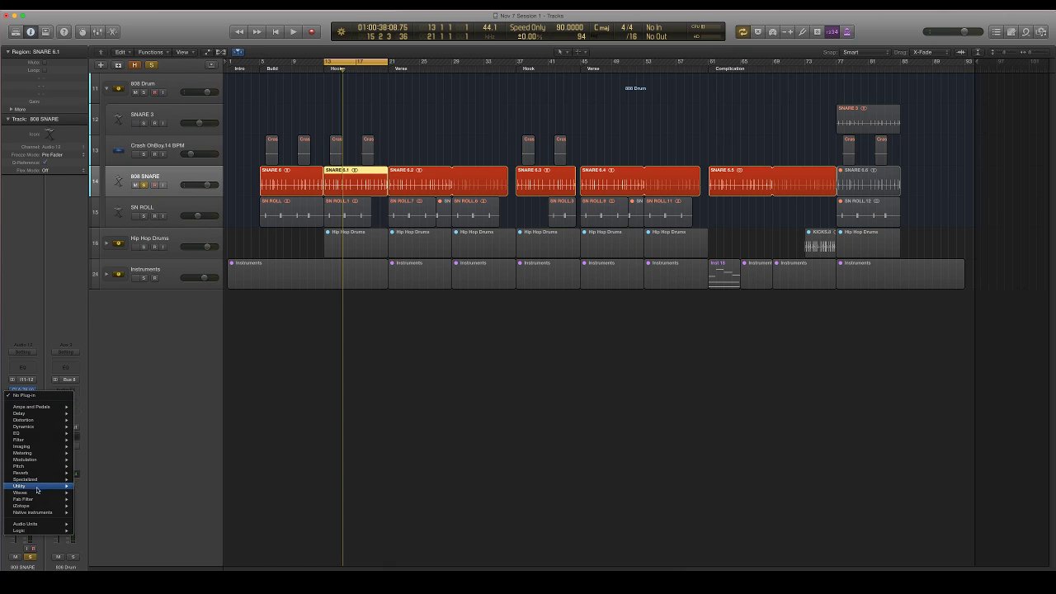
mouse_move(37, 494)
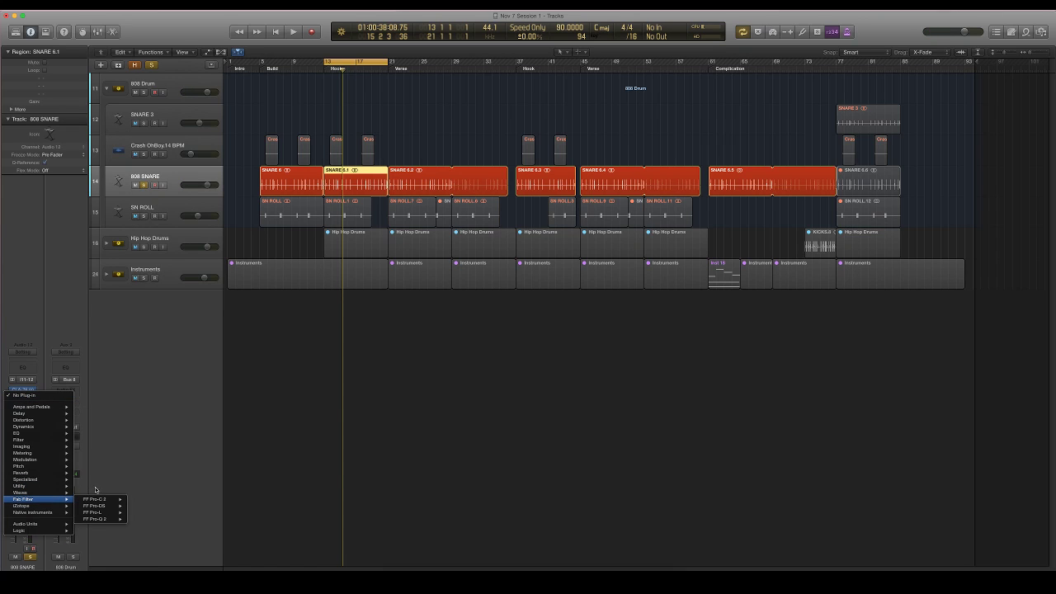
mouse_move(98, 519)
left_click(142, 519)
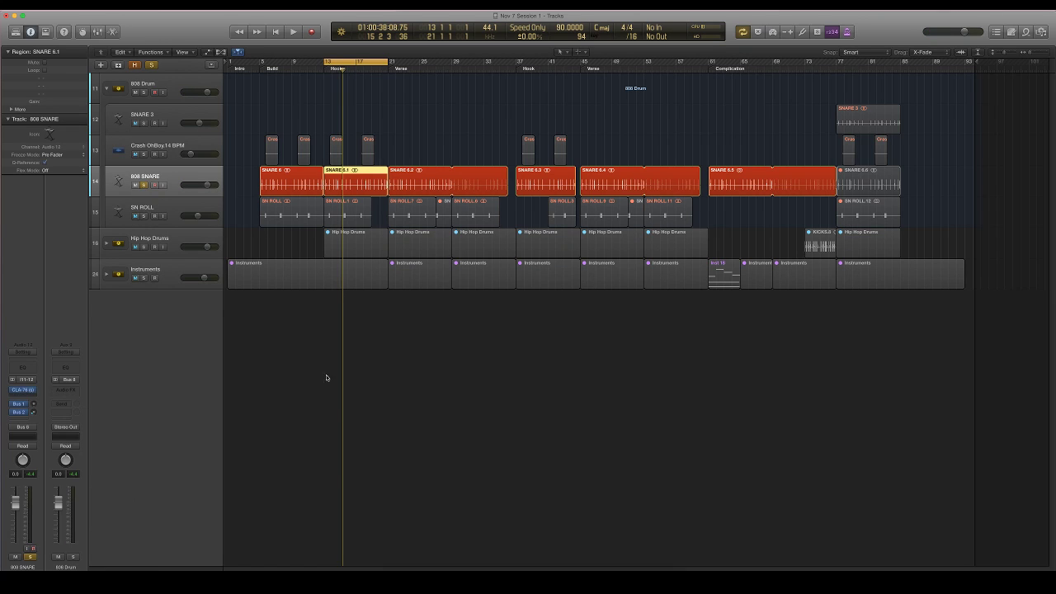
- Add a low cut band at about 24 Hz in the snare equalizer
left_click(505, 430)
left_click(503, 458)
left_click_drag(517, 353, 508, 353)
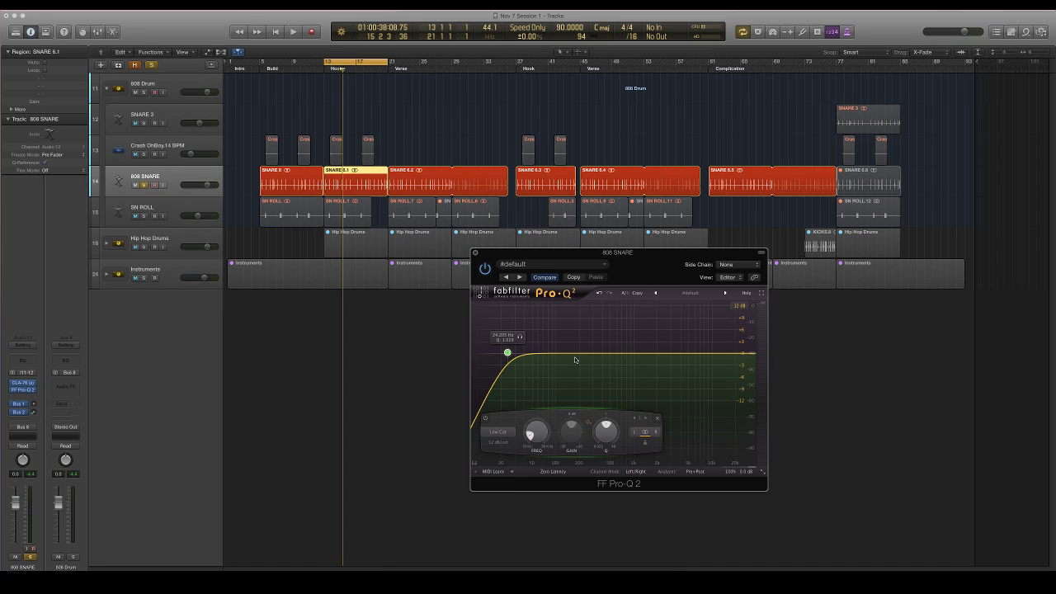
- Add a narrow bell band near 264 Hz, boost it by about 12 dB and play the snare
left_click_drag(597, 354, 592, 311)
left_click_drag(625, 434, 625, 419)
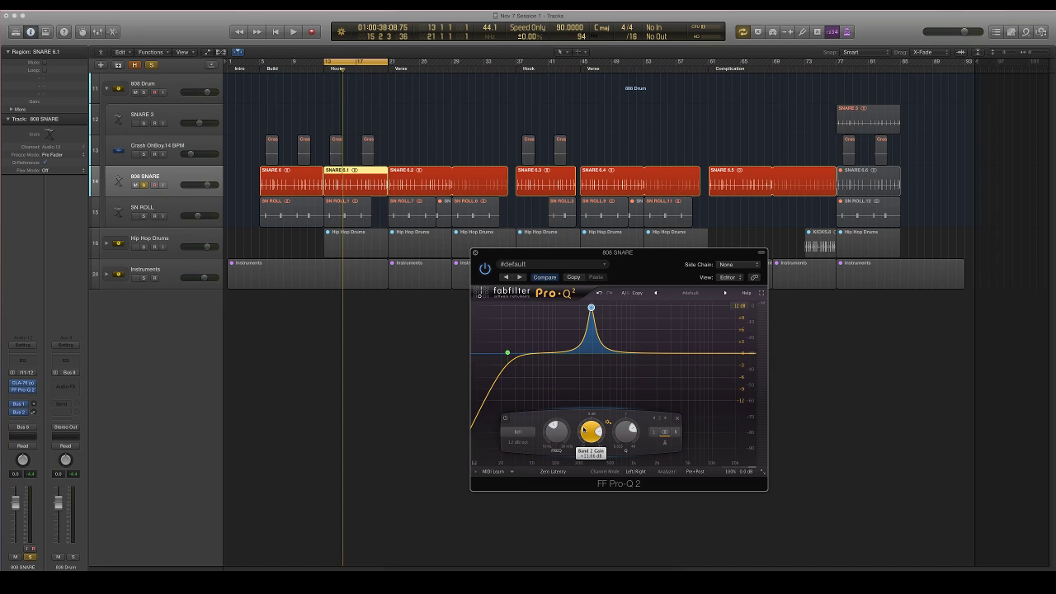
key("space")
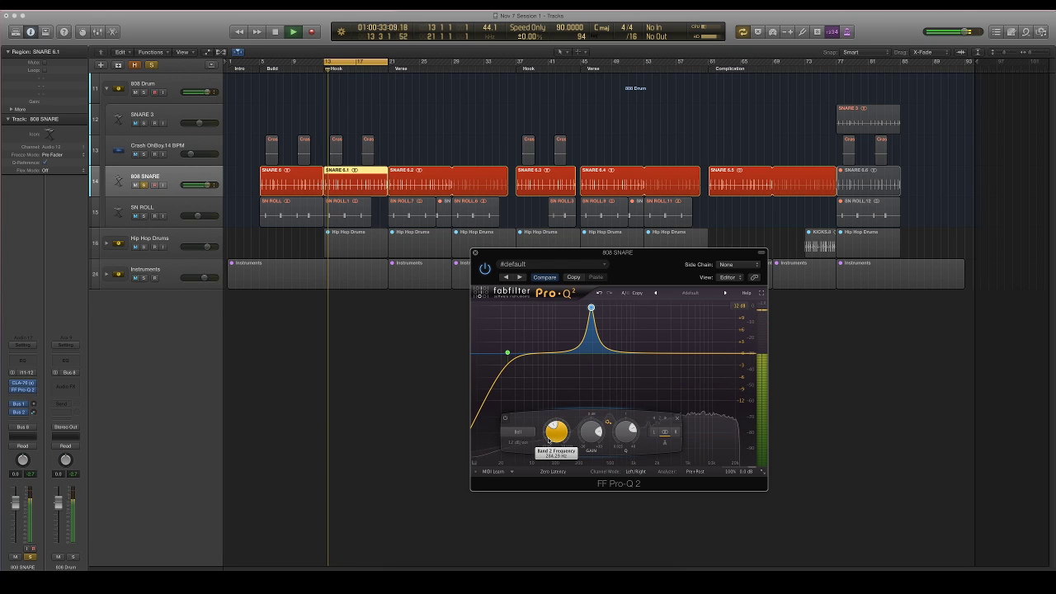
- Sweep the boosted bell band to about 442 Hz during playback and turn it into a cut of about 5.5 dB
scroll(549, 433, "up", 2)
scroll(555, 431, "up", 2)
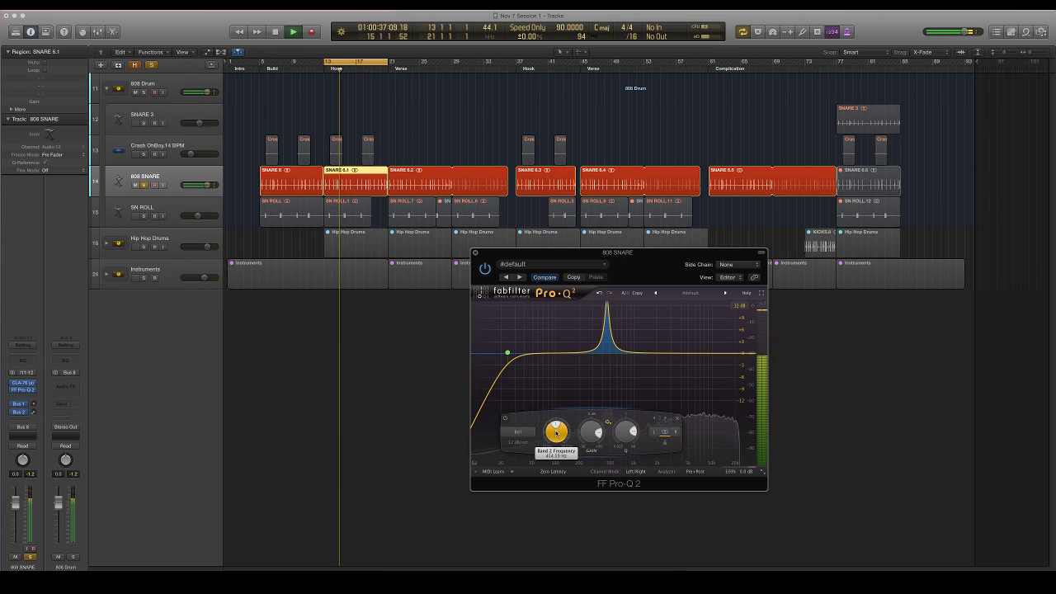
scroll(556, 433, "down", 1)
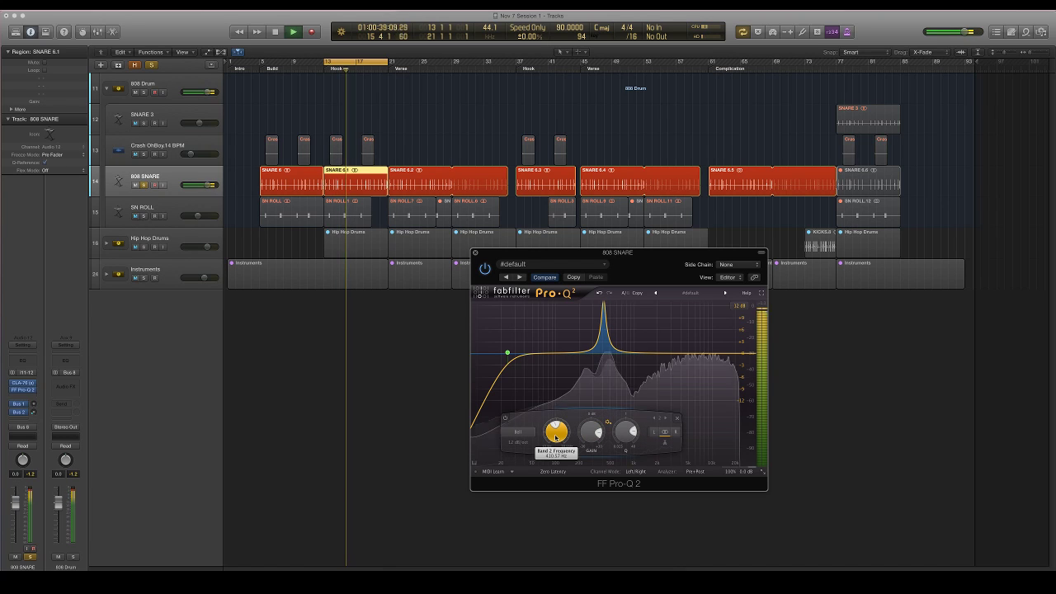
scroll(556, 437, "up", 1)
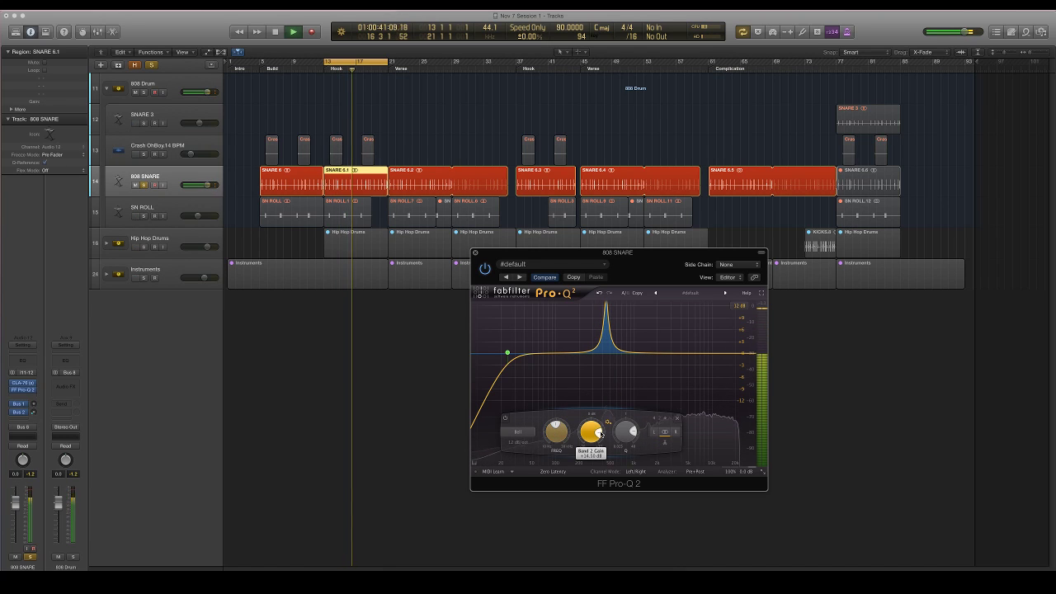
left_click_drag(588, 432, 592, 480)
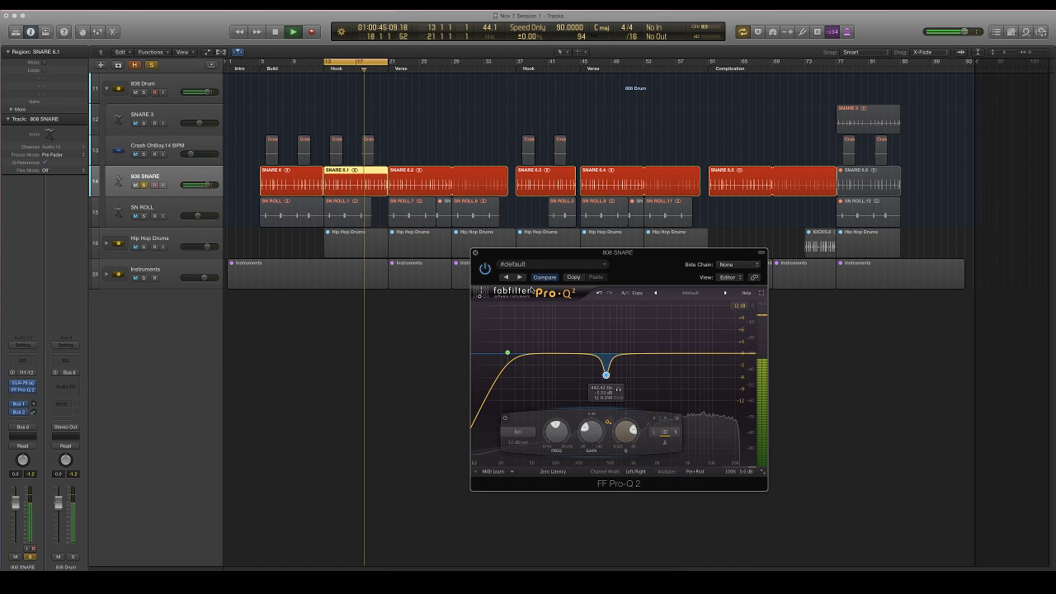
- Compare the snare with the equalizer bypassed, then add a bell band near 220 Hz boosted by about 3.6 dB
left_click(484, 269)
left_click(485, 269)
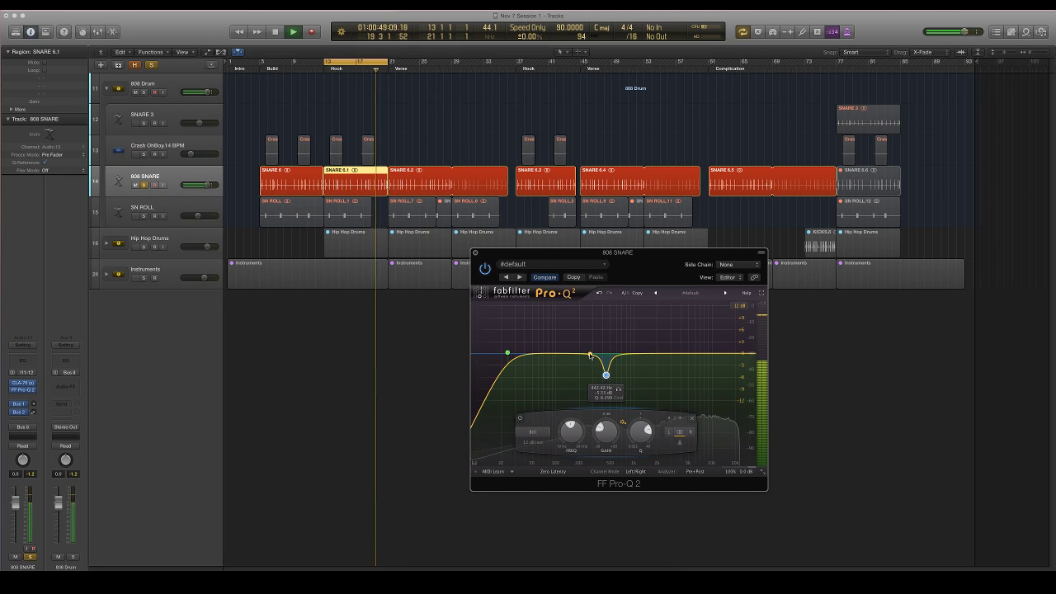
left_click_drag(583, 353, 583, 326)
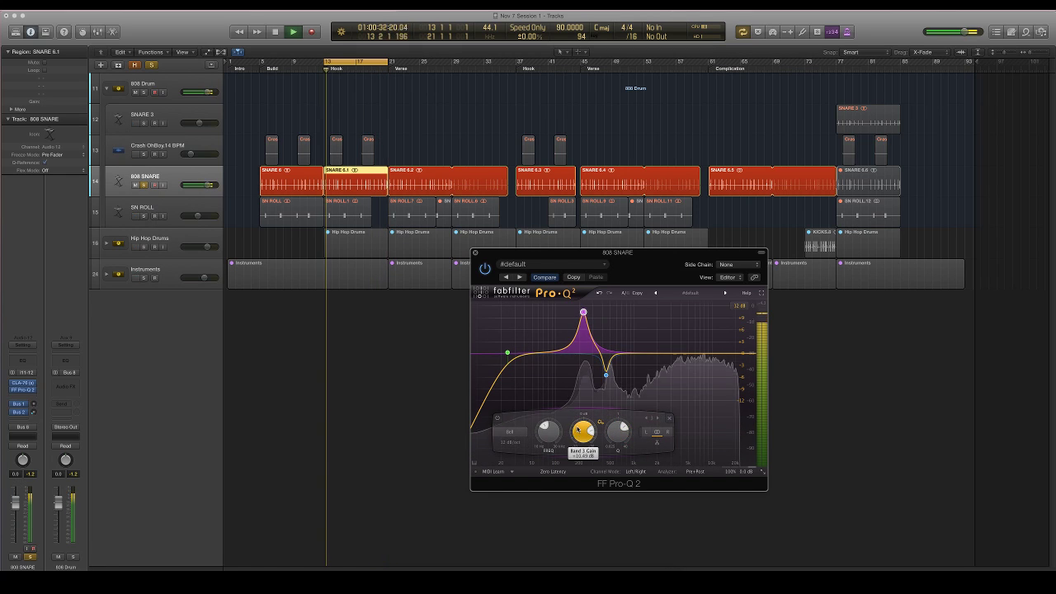
left_click_drag(583, 431, 619, 442)
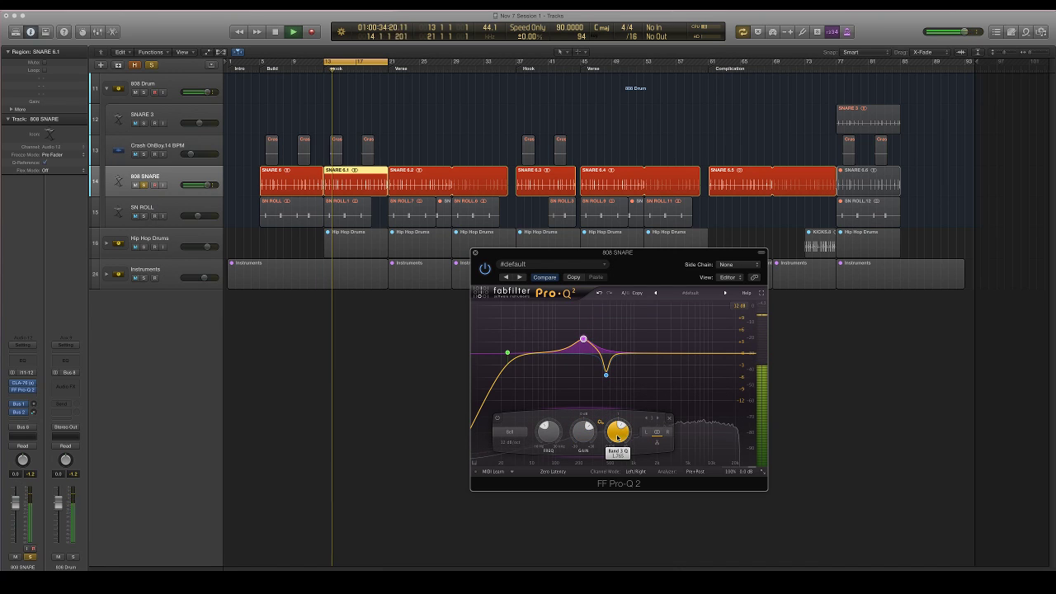
key("space")
key("space")
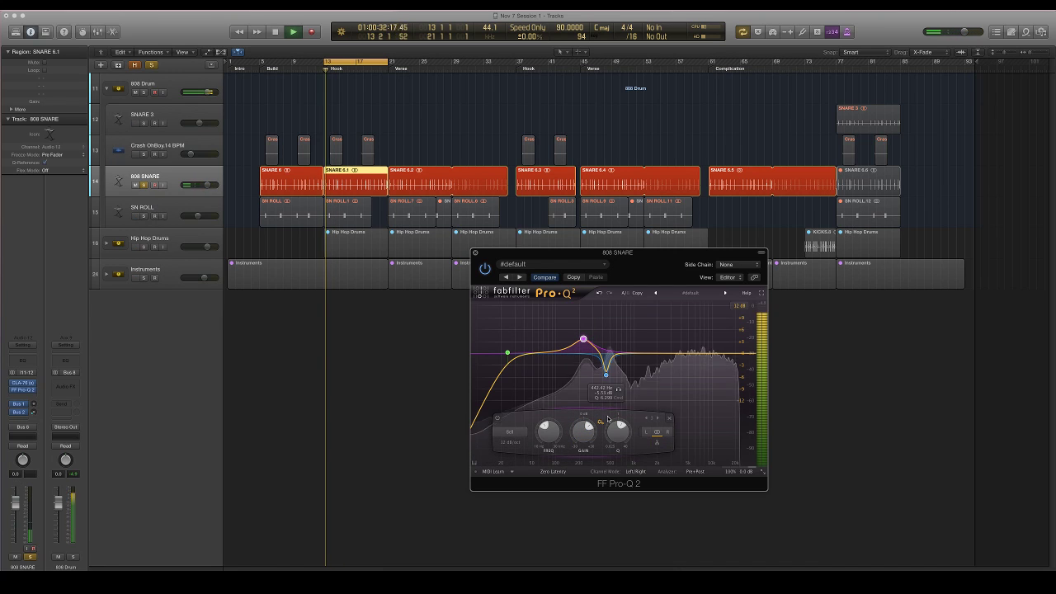
- Audition the 220 Hz band with an exaggerated boost, narrow its Q to about 2.4 and settle its gain at about 3.6 dB
key("space")
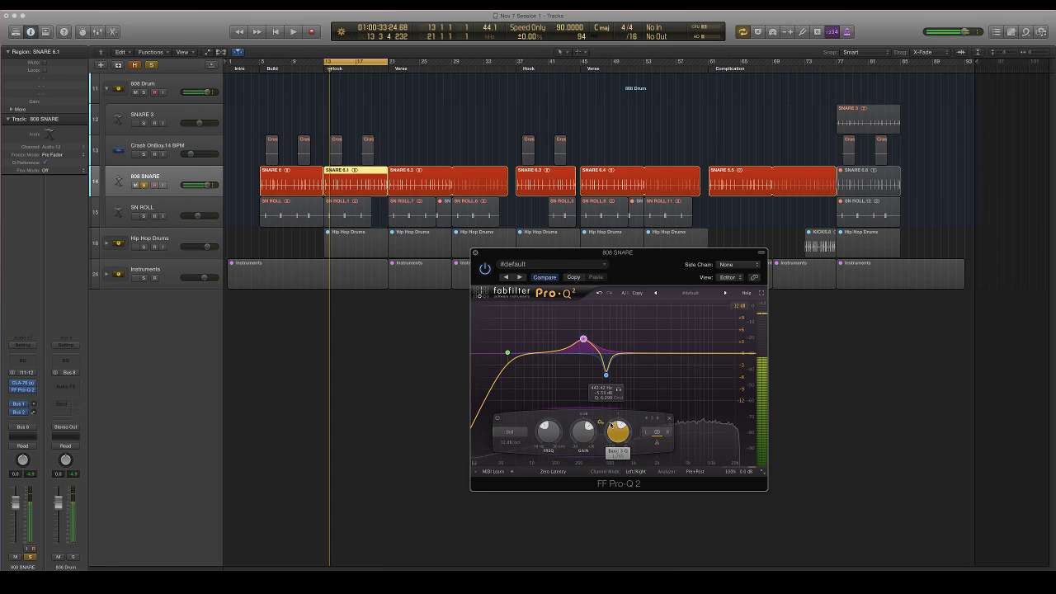
left_click_drag(583, 432, 582, 422)
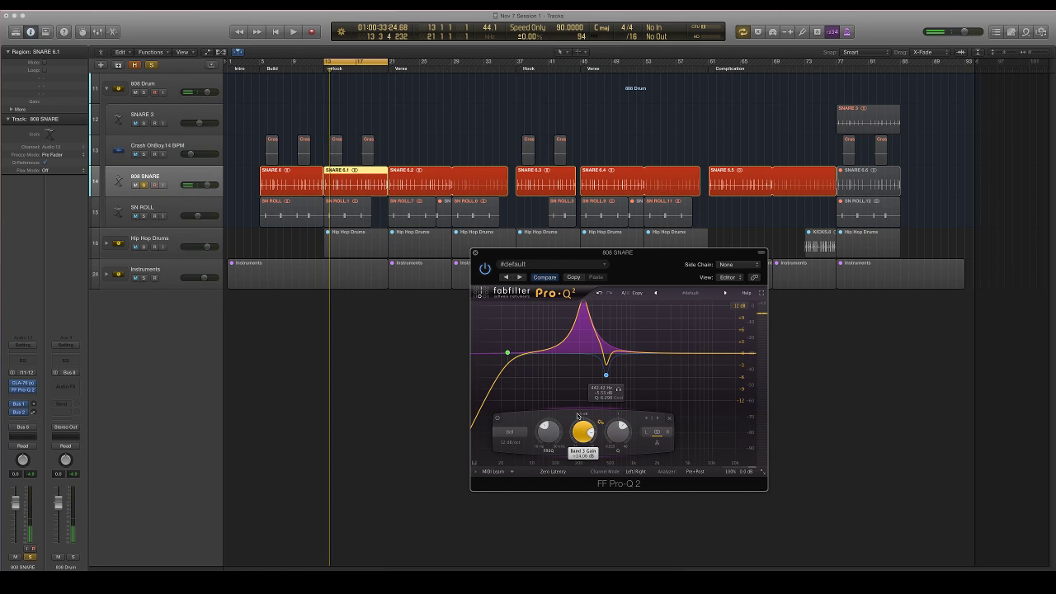
key("space")
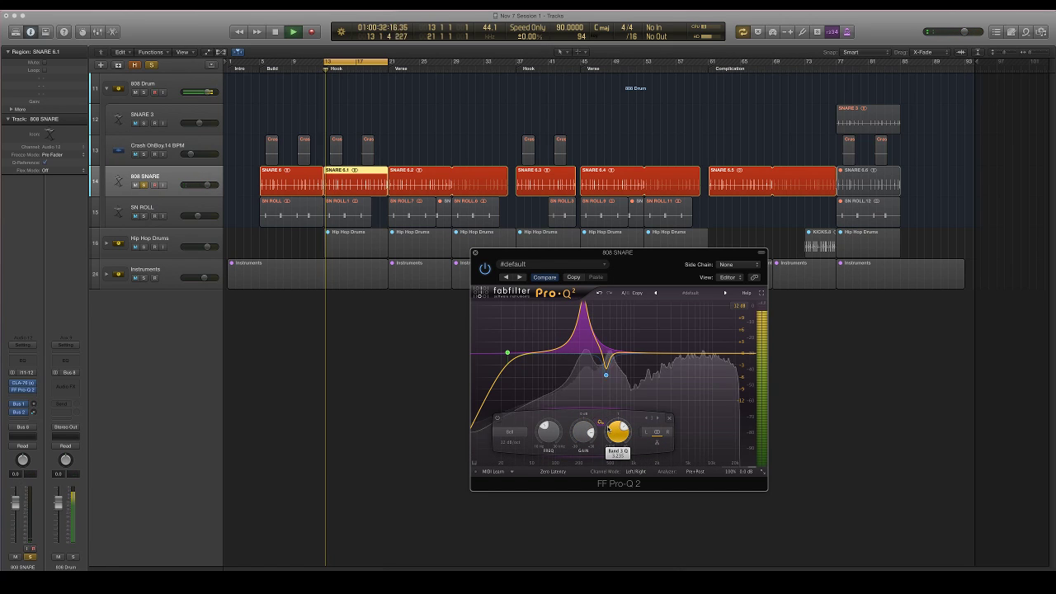
key("space")
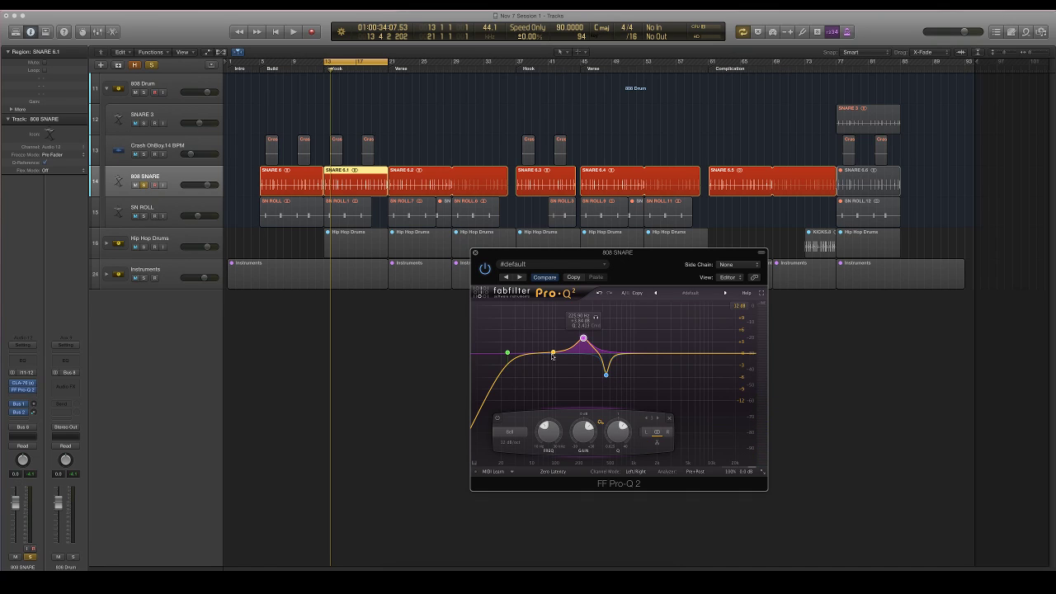
key("space")
left_click_drag(553, 356, 555, 314)
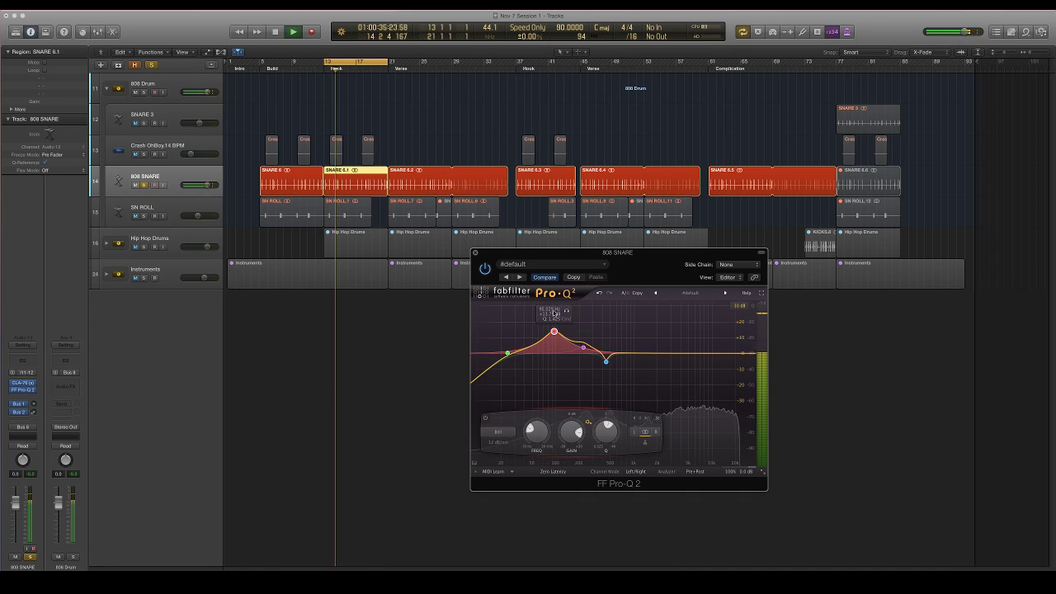
left_click(657, 419)
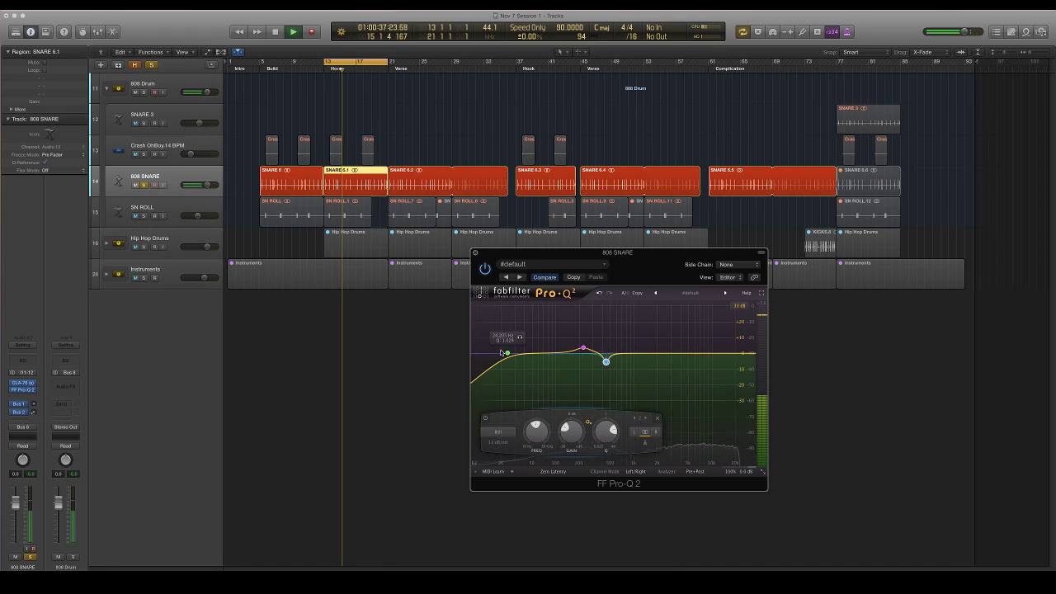
- Raise the snare's low cut to about 100 Hz and set the equalizer's display range to 12 dB
left_click_drag(505, 353, 563, 352)
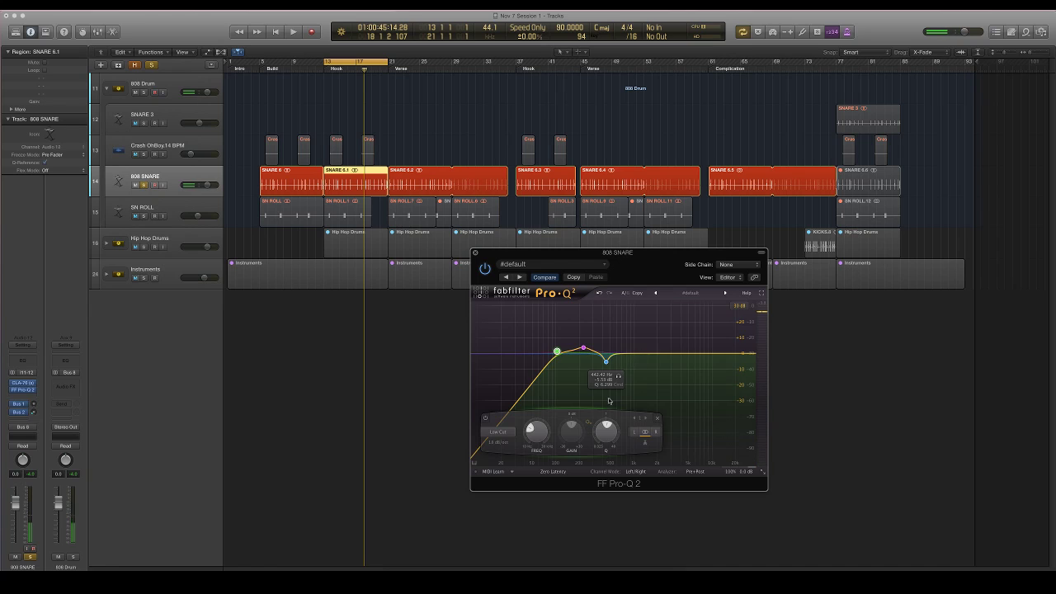
left_click(740, 305)
left_click(737, 330)
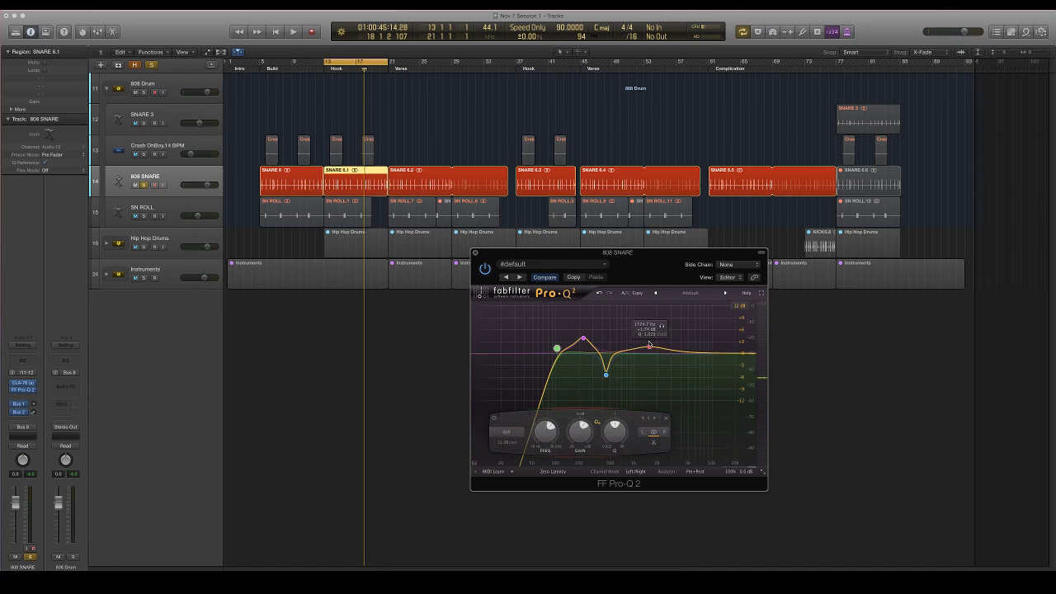
- Add a boosted bell band, sweep it from about 1.6 kHz to 2.6 kHz during playback, and reduce it to a wider boost of about 3 dB
left_click_drag(648, 345, 650, 328)
left_click_drag(679, 437, 678, 421)
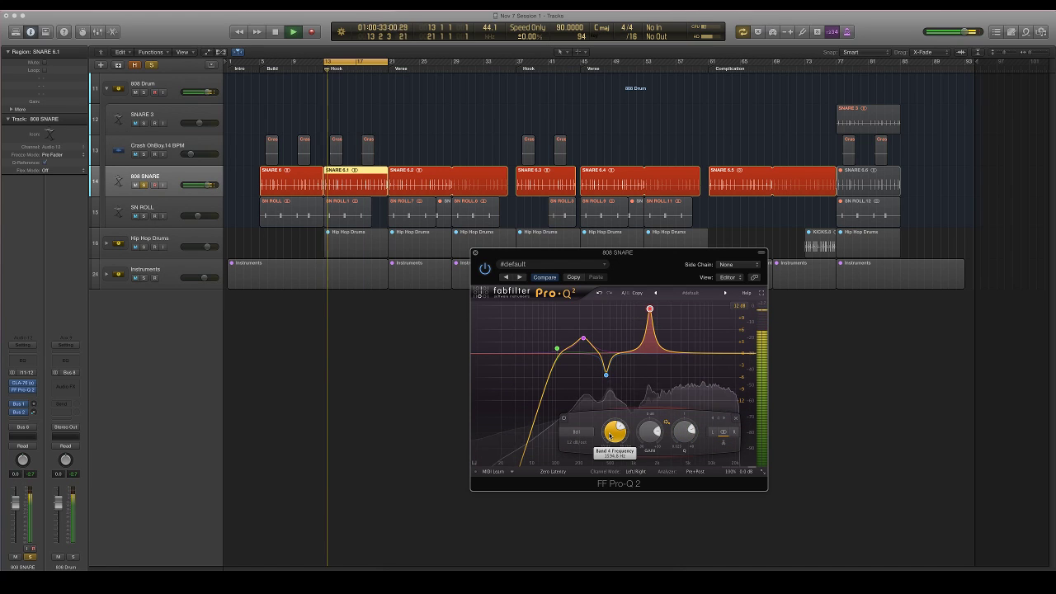
left_click_drag(609, 429, 609, 425)
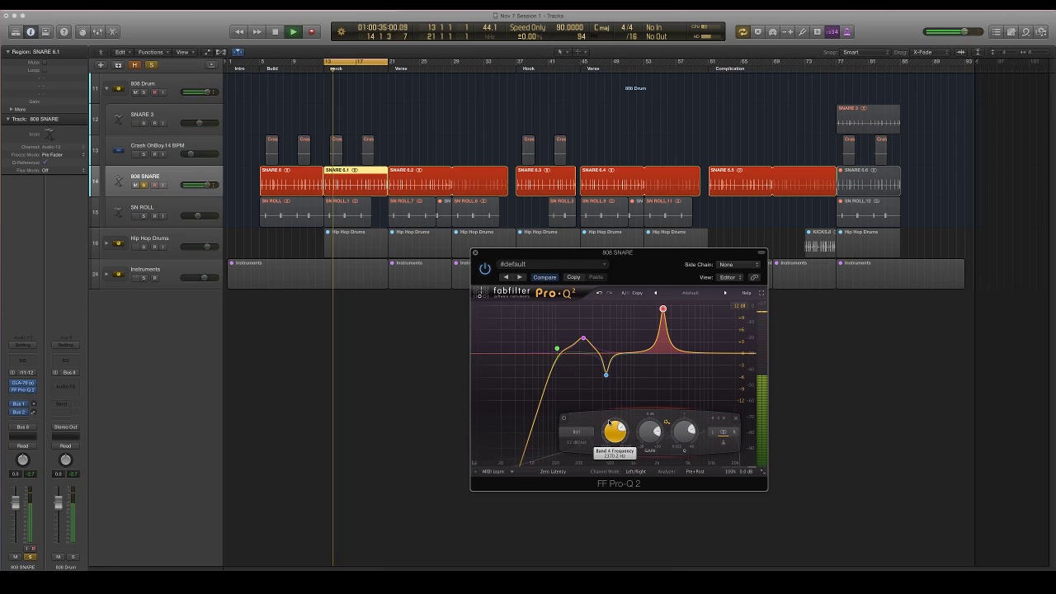
scroll(610, 424, "up", 2)
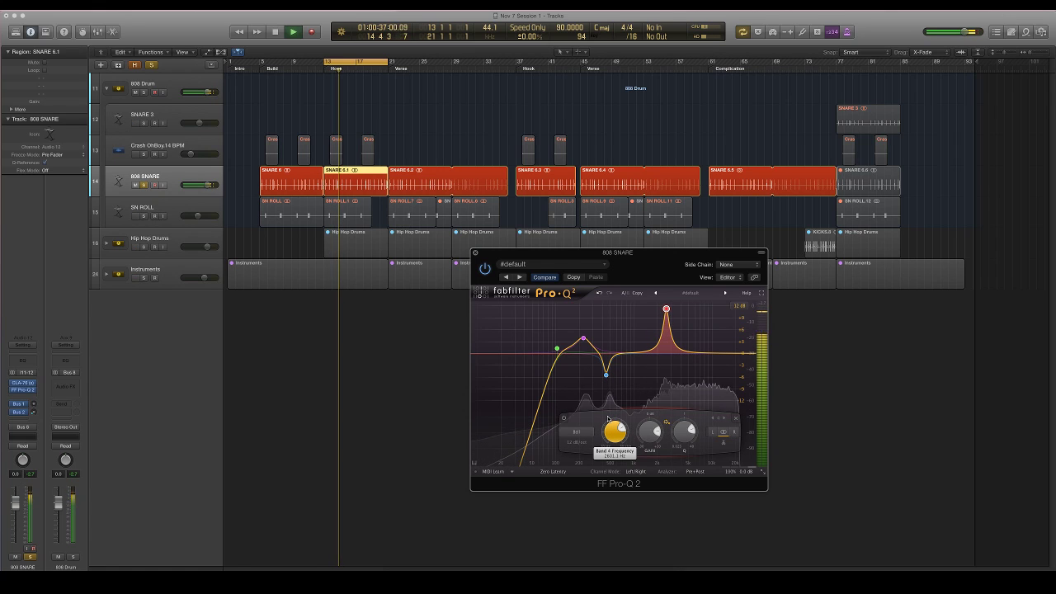
scroll(609, 420, "up", 1)
key("space")
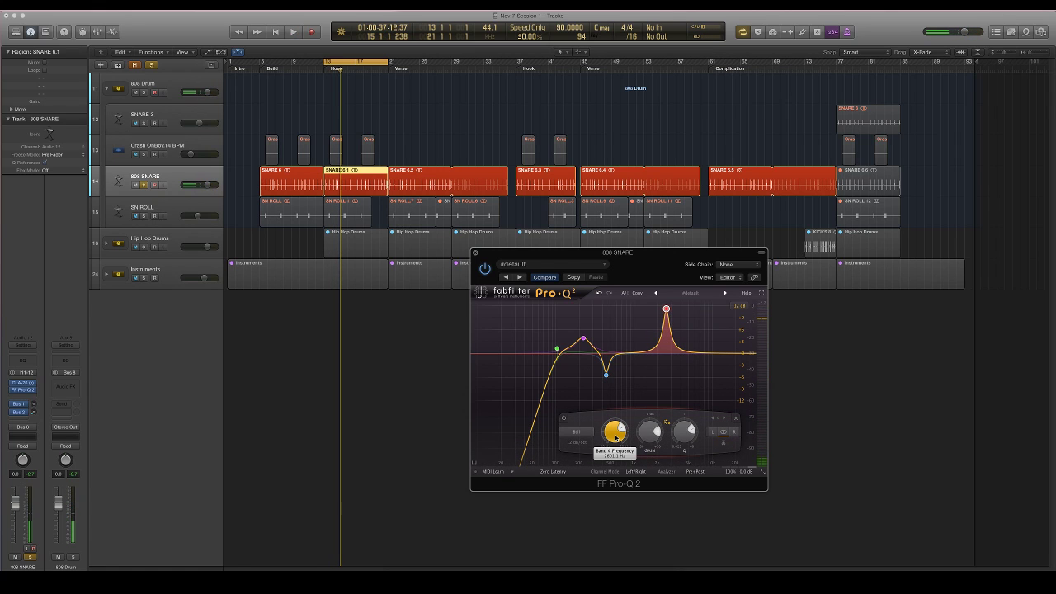
key("space")
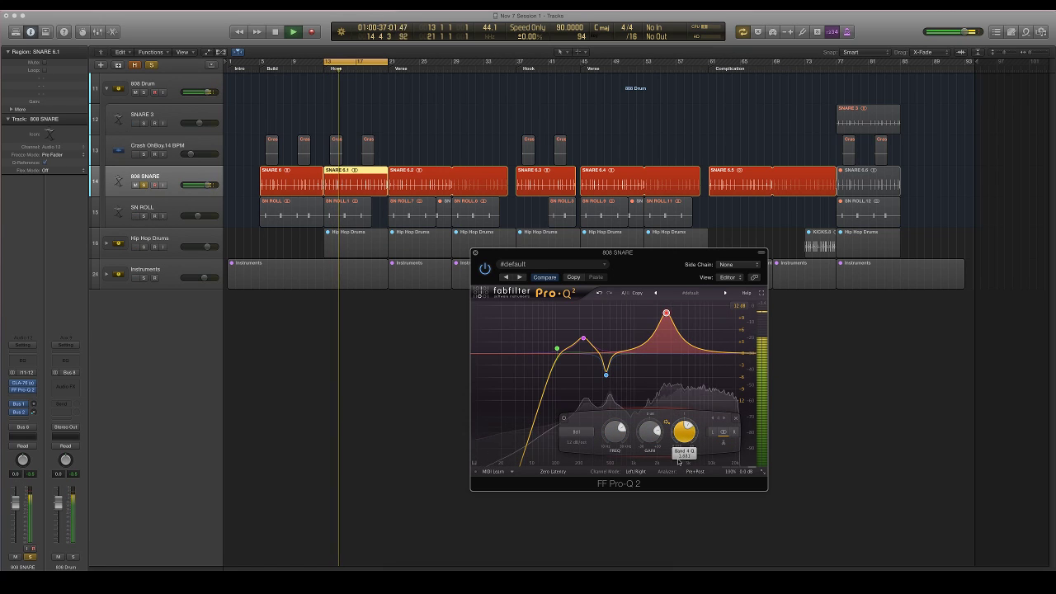
left_click_drag(655, 425, 656, 432)
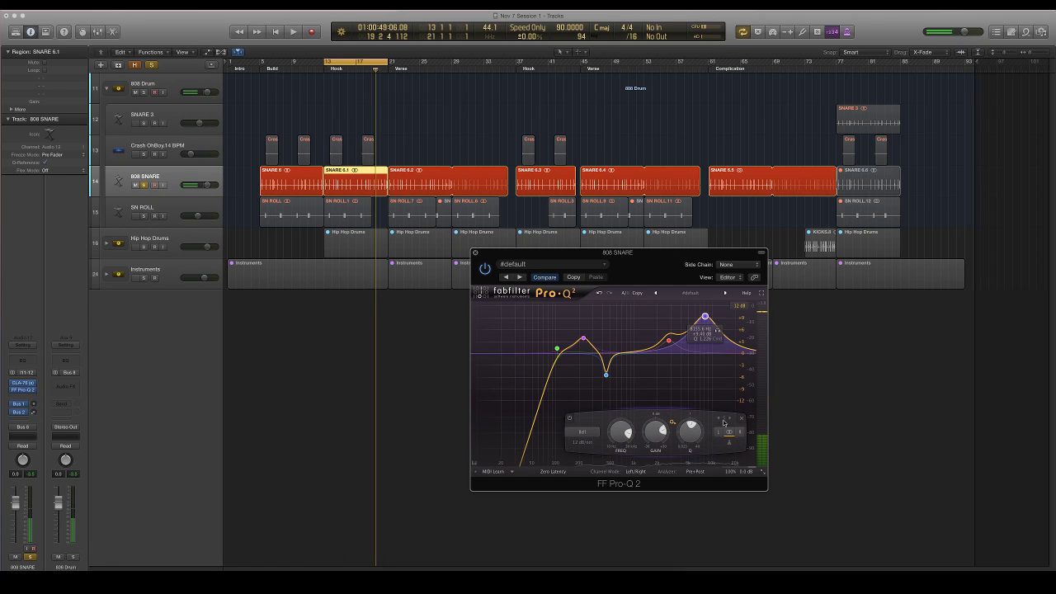
- Shape a high bell band near 7 kHz into a narrower, slight boost and close the snare equalizer
left_click_drag(691, 430, 691, 424)
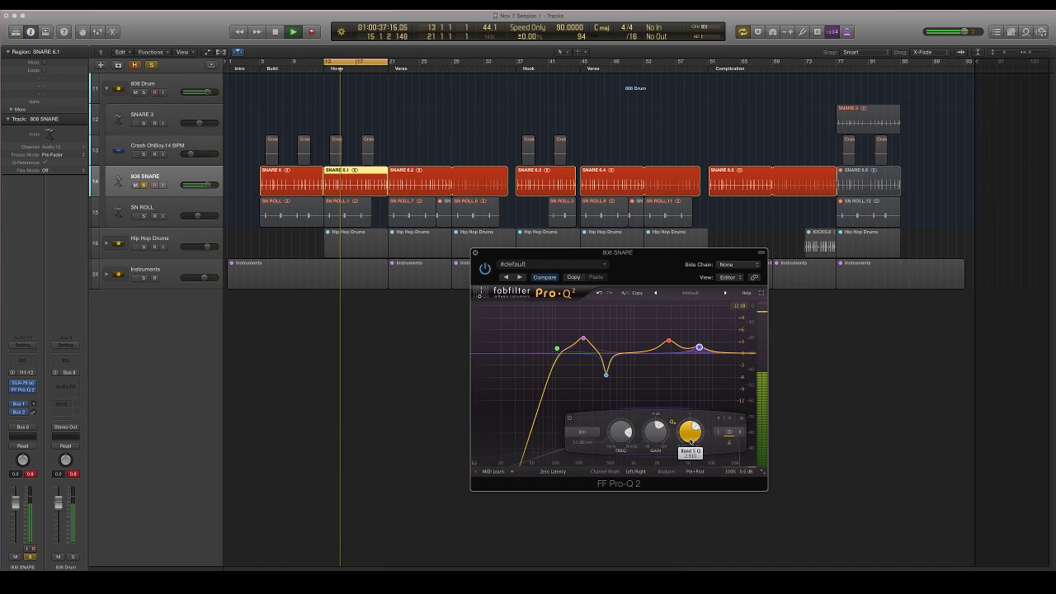
left_click_drag(690, 432, 690, 430)
left_click(476, 253)
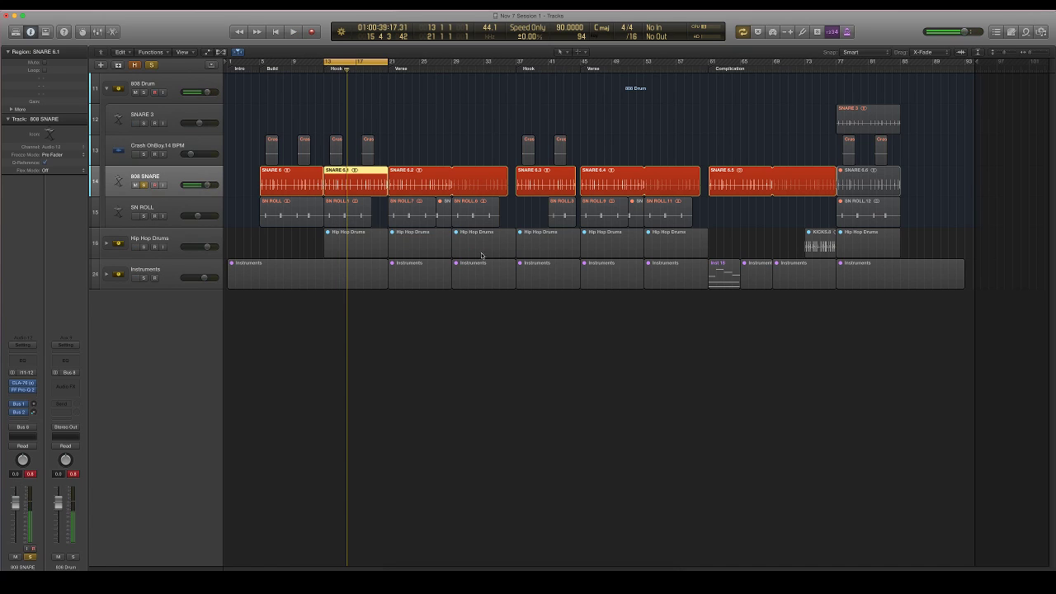
- Unsolo the 808 SNARE track and insert Transient Master after its Pro-Q 2 equalizer
left_click(143, 184)
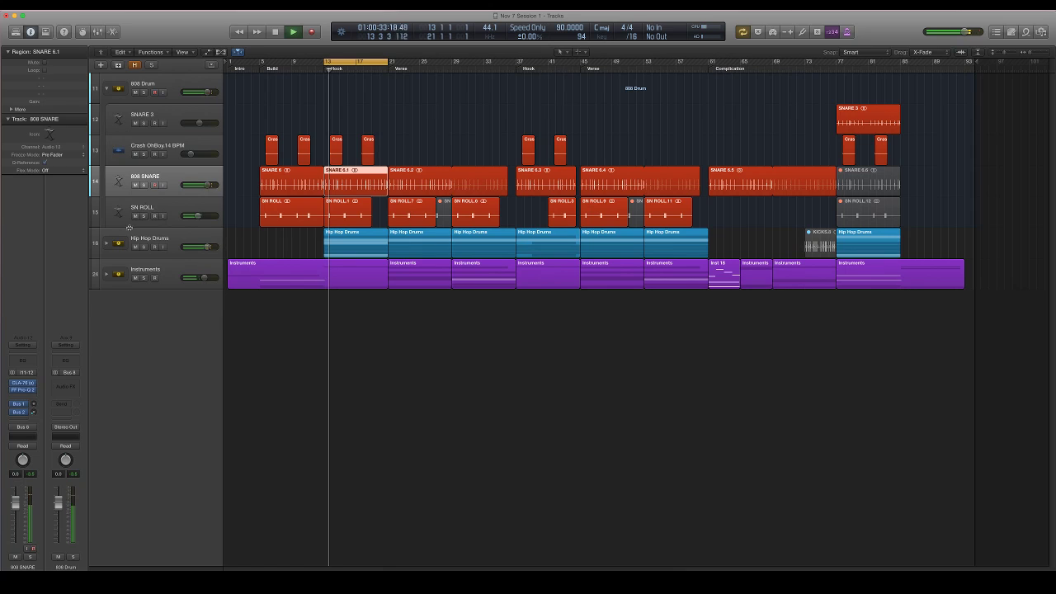
left_click(35, 397)
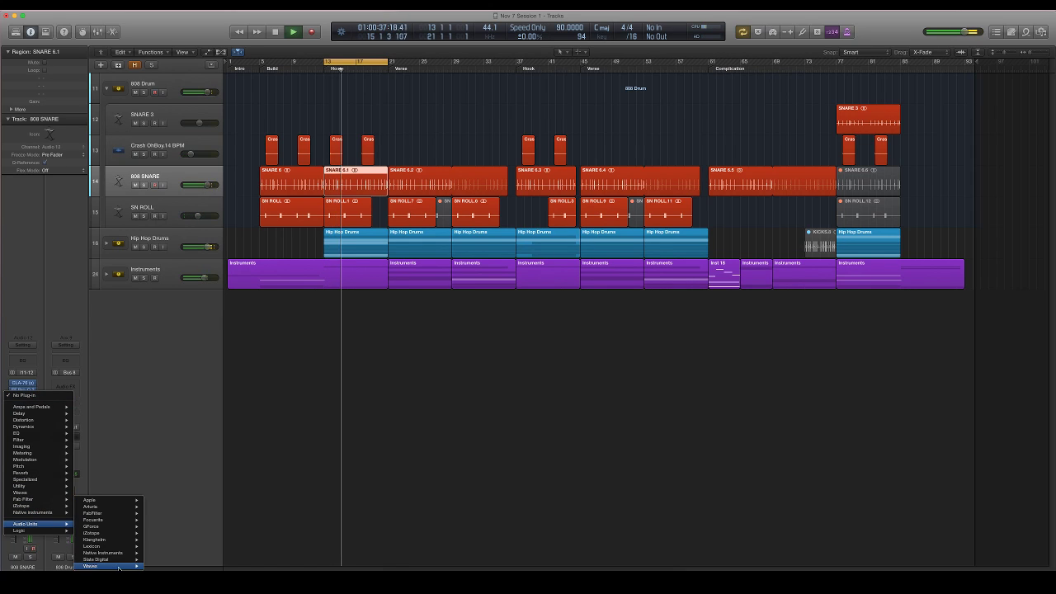
mouse_move(91, 566)
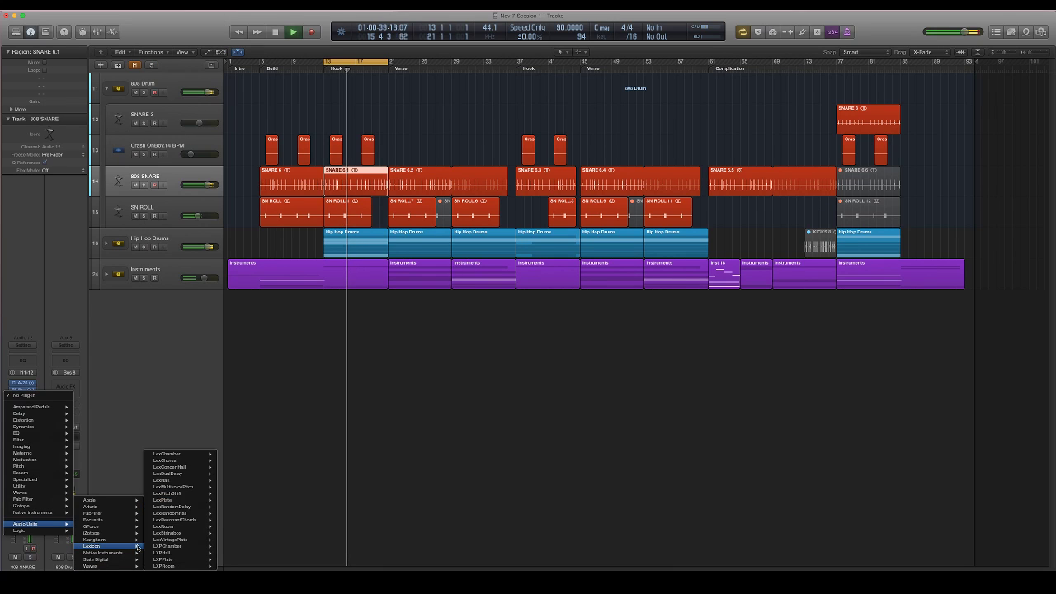
mouse_move(185, 566)
left_click(228, 566)
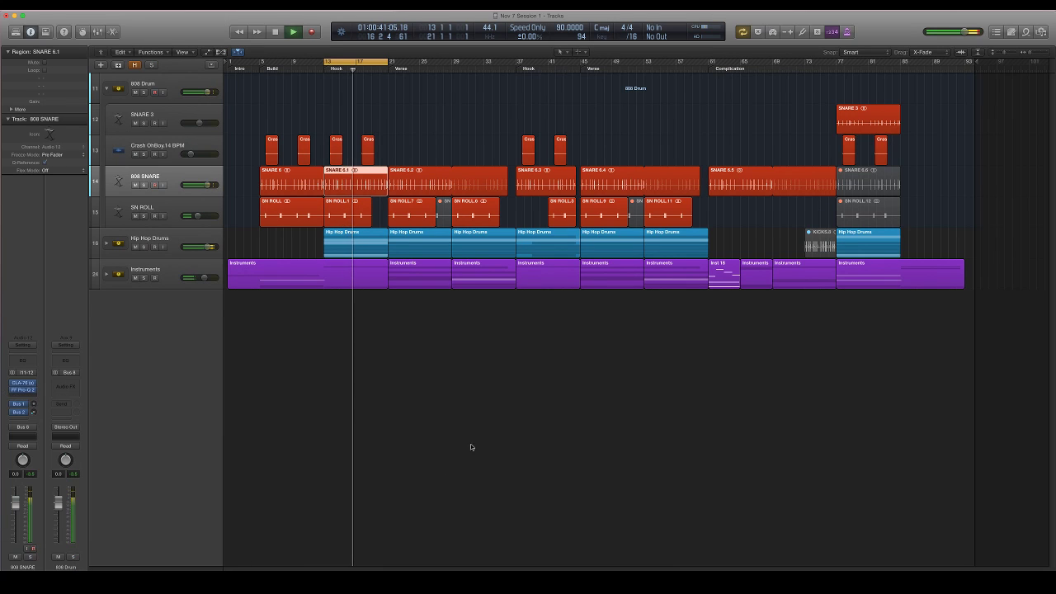
- Set Transient Master's attack to 27% and sustain to -7% on the snare, then adjust the track's Bus 2 send slightly
left_click_drag(129, 122, 129, 101)
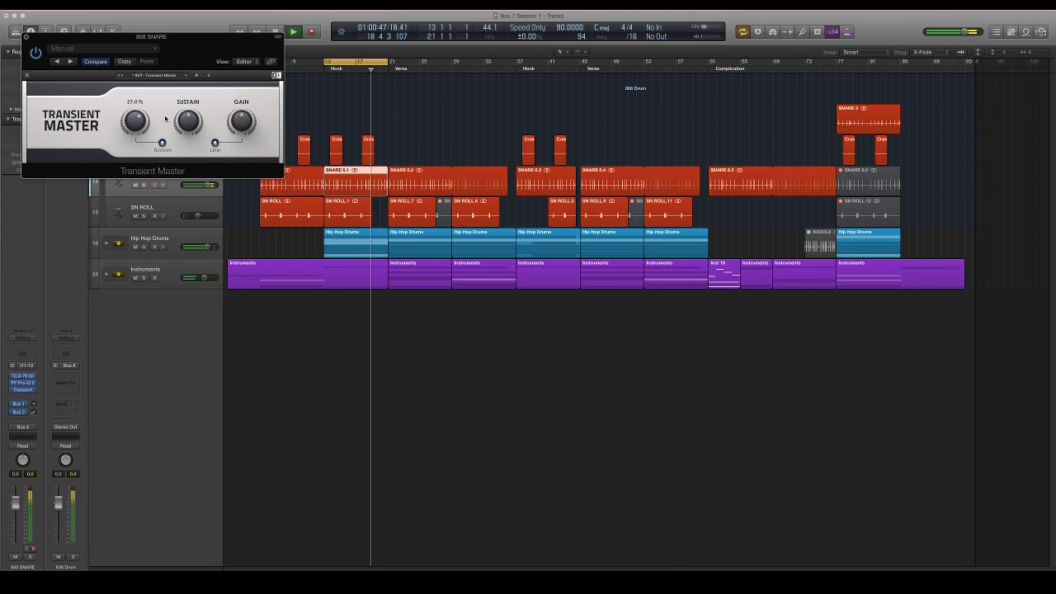
mouse_move(189, 126)
mouse_move(187, 125)
left_mouse_down()
mouse_move(187, 148)
mouse_move(187, 130)
left_mouse_up()
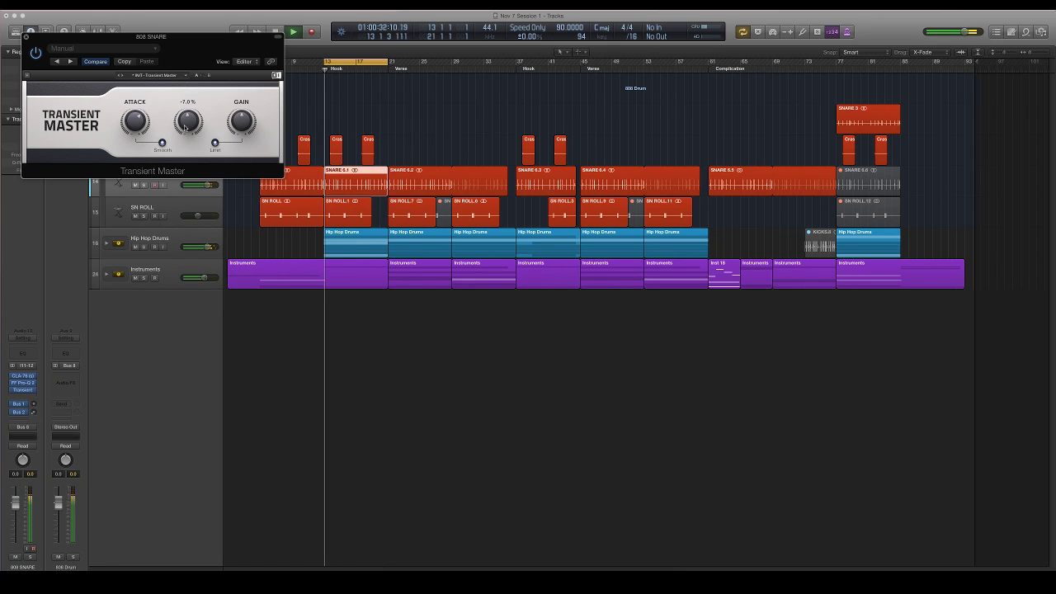
left_click(26, 38)
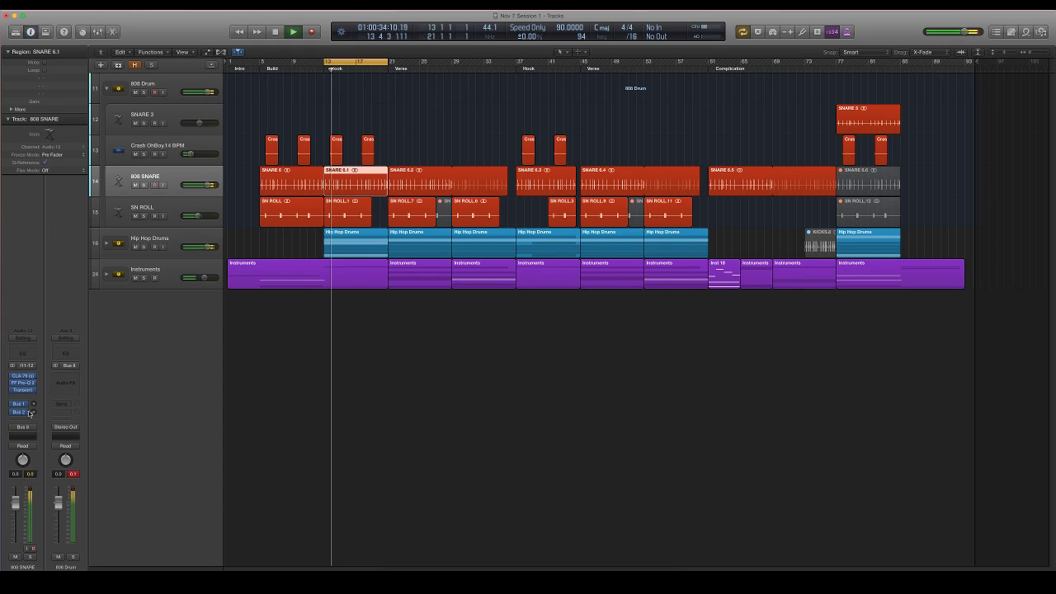
left_click_drag(33, 412, 33, 410)
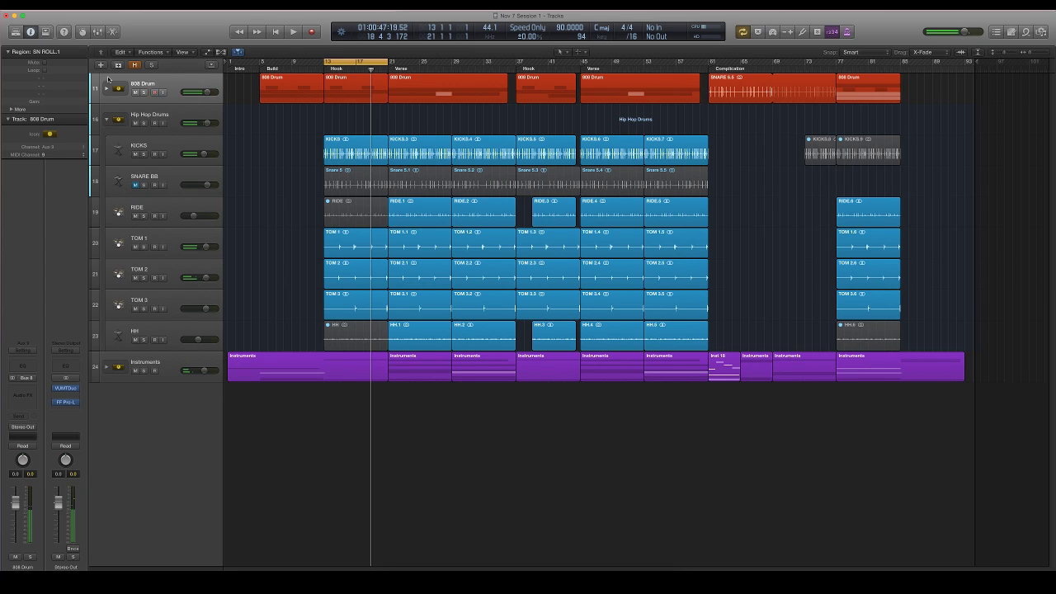
- Expand the 808 Drum track stack and play the first Hook to review its drum regions up close
left_click(106, 88)
key("space")
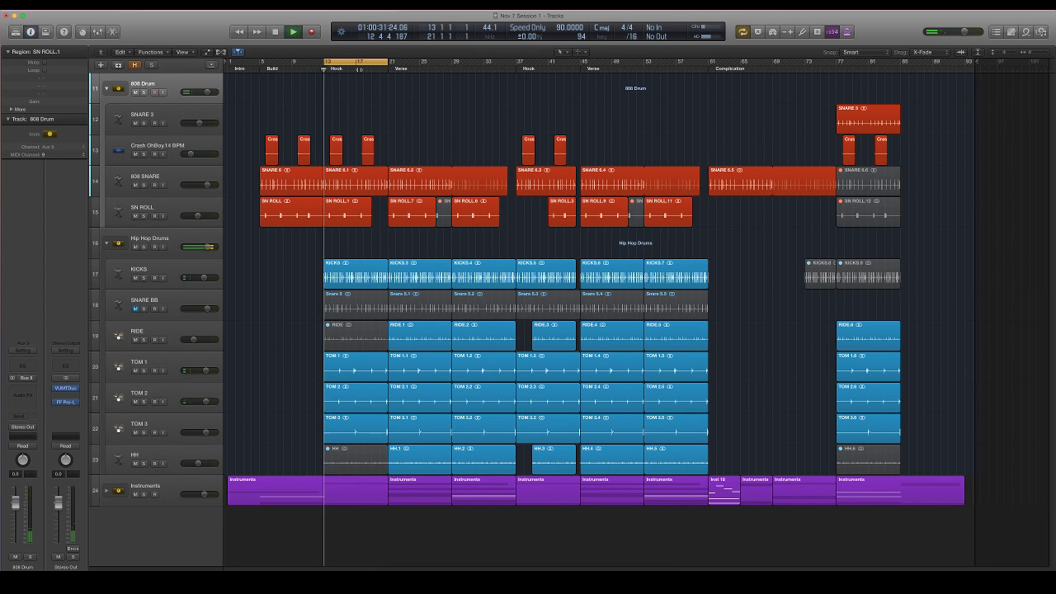
left_click(1031, 52)
left_click_drag(1033, 54, 1037, 54)
scroll(643, 163, "left", 5)
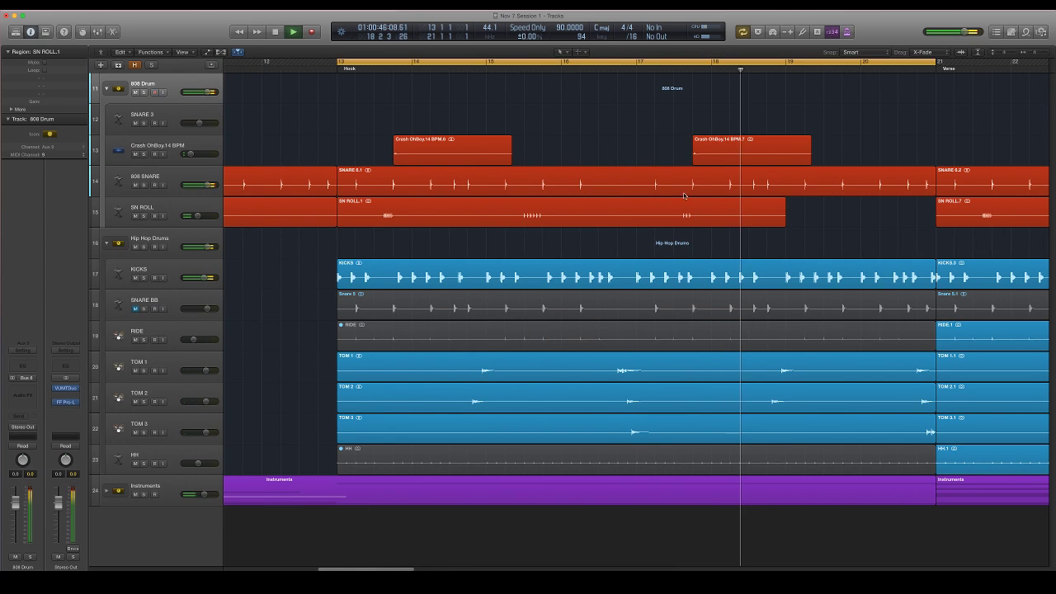
key("space")
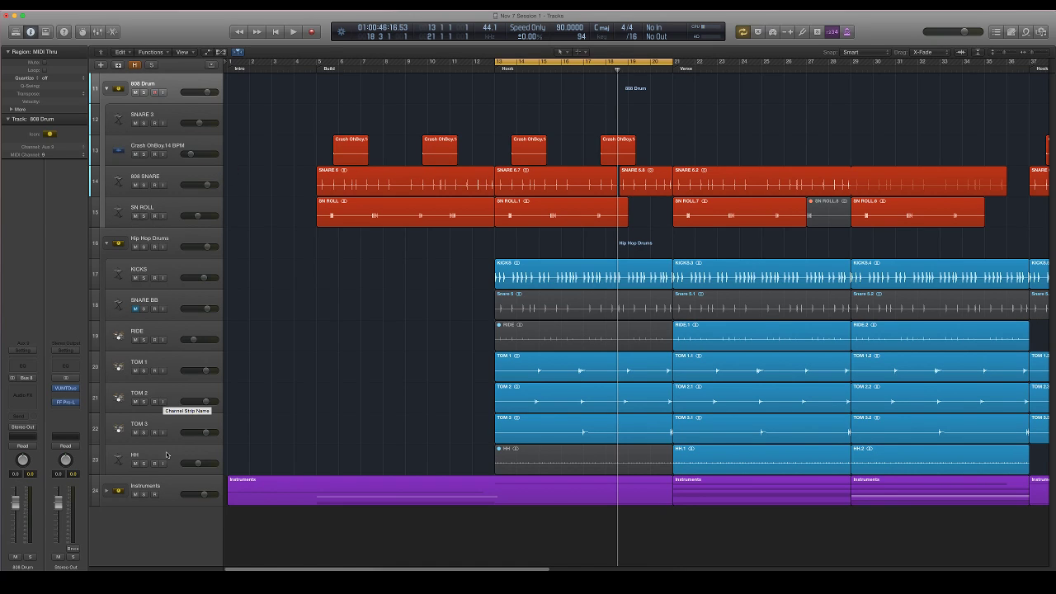
- Unmute the HH region in the first Hook
left_click(511, 458)
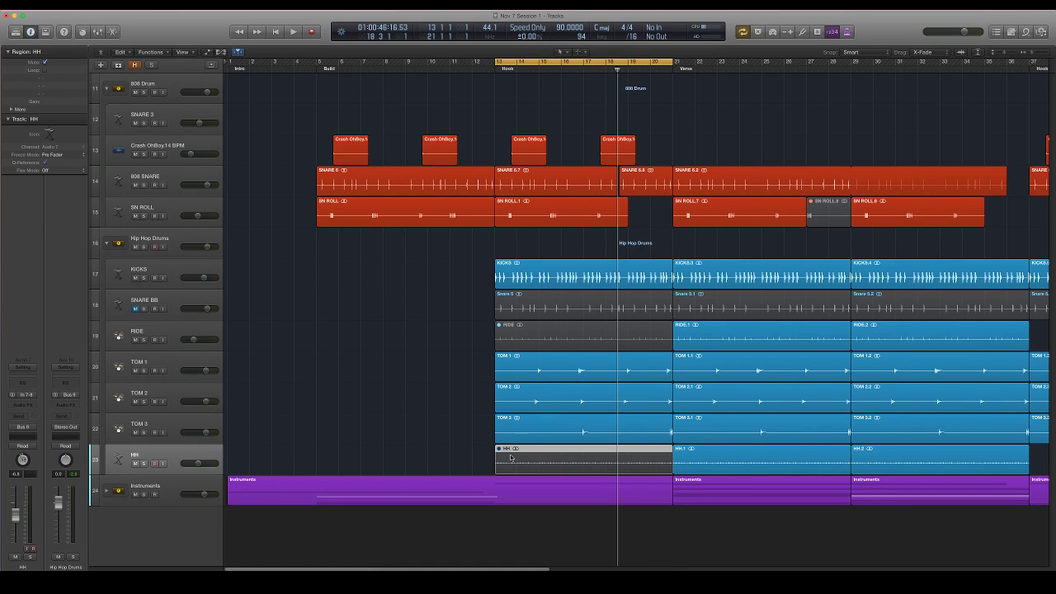
key("ctrl+m")
left_click(488, 451)
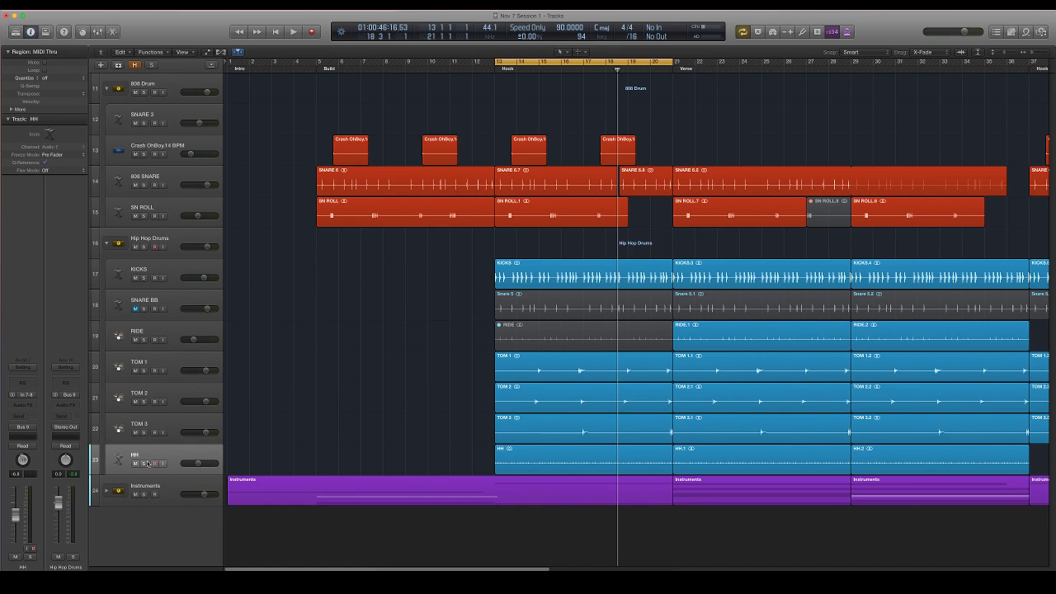
- Play the first Hook, solo the HH track and raise its volume to slightly below 0 dB
key("space")
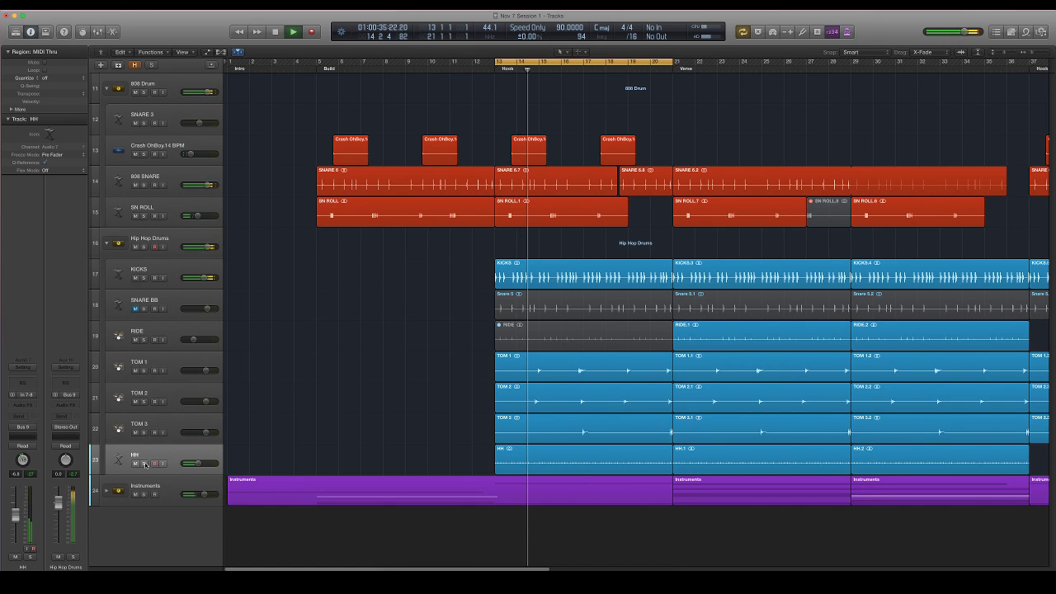
left_click(144, 464)
left_click_drag(198, 464, 211, 466)
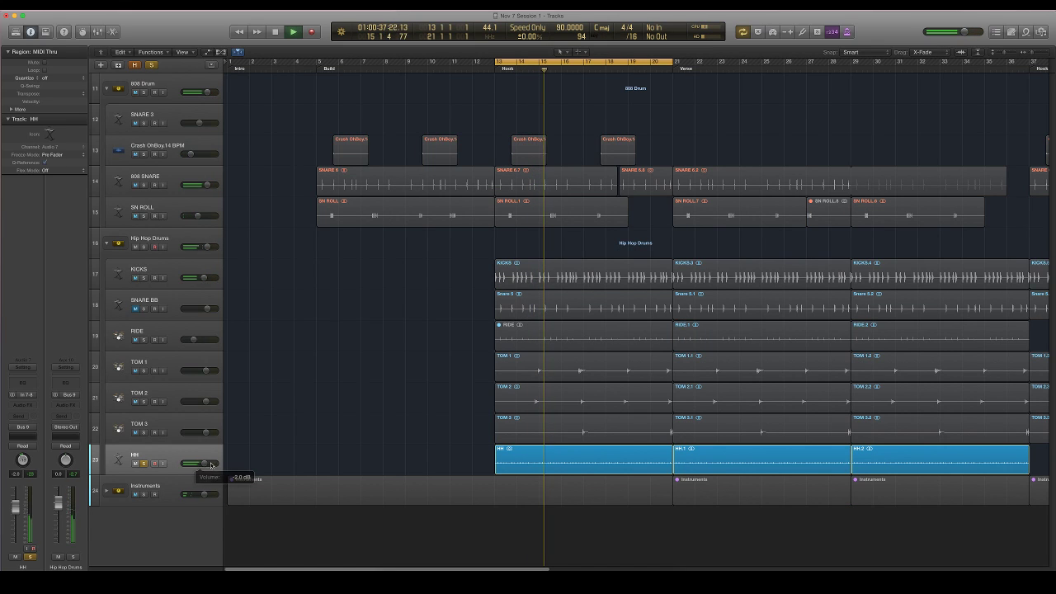
- Insert FabFilter Pro-Q 2 on the HH track and set a Low Cut at about 727 Hz
left_click(24, 405)
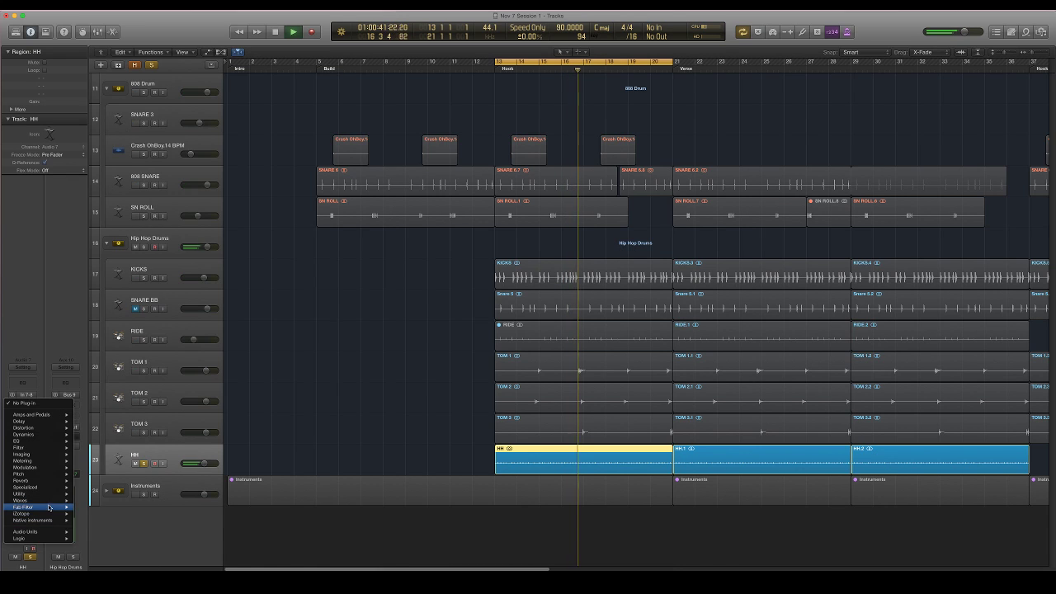
mouse_move(48, 508)
left_click(141, 530)
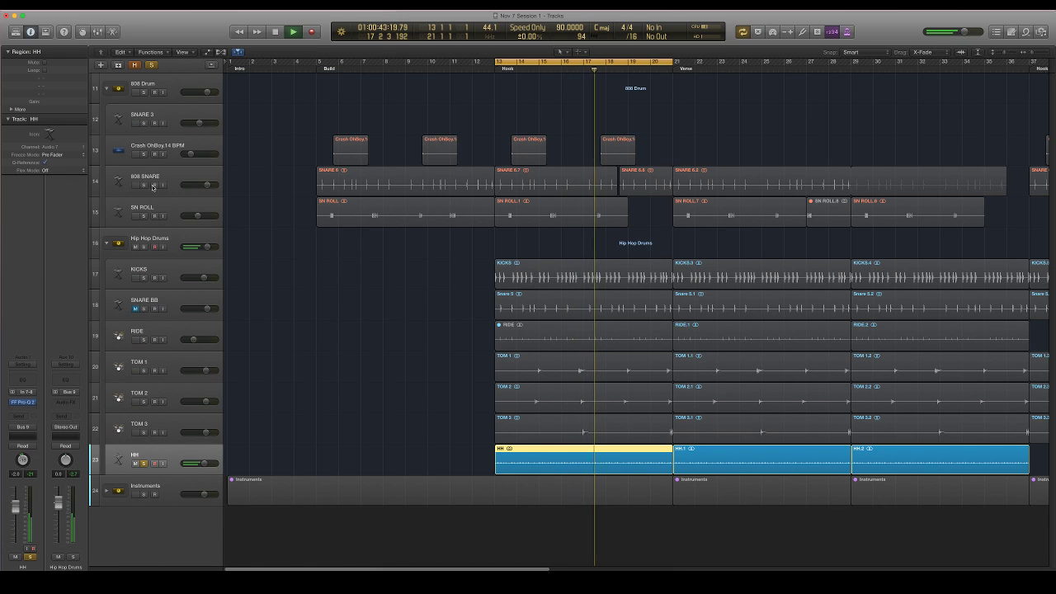
left_click(81, 149)
left_click(49, 216)
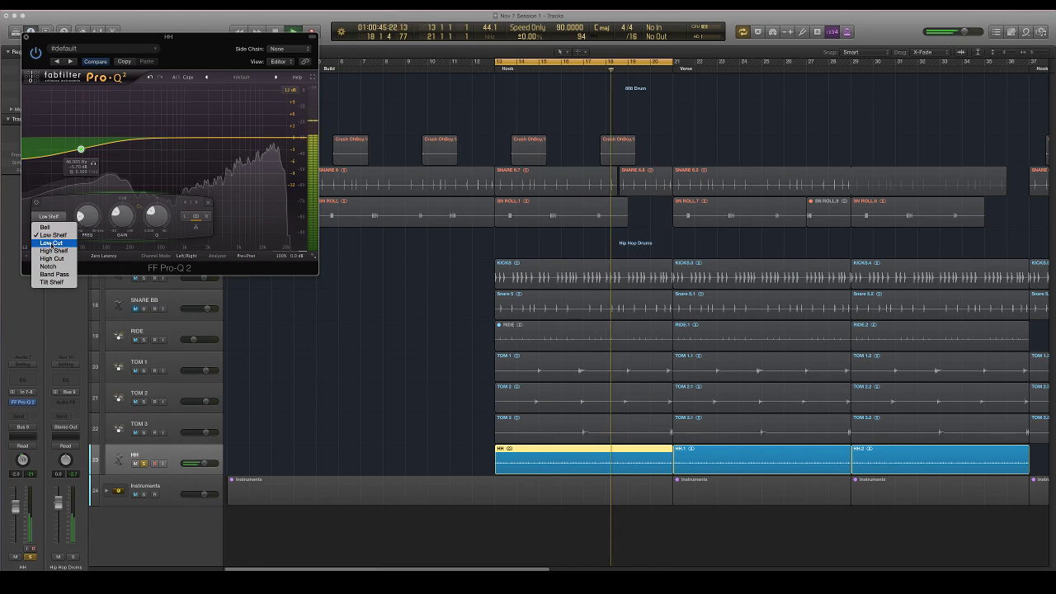
left_click(51, 243)
left_click_drag(81, 139, 174, 135)
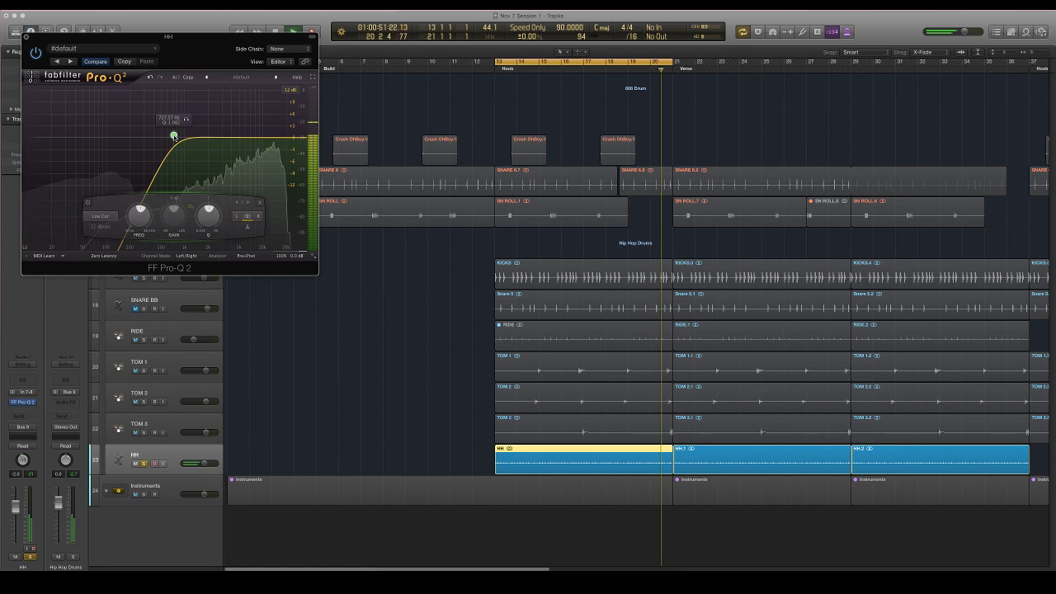
- Add a gentle high-frequency bell boost and a High Cut at about 15 kHz to the HH track's Pro-Q 2
left_click_drag(243, 137, 244, 106)
mouse_move(240, 217)
left_mouse_down()
mouse_move(240, 205)
mouse_move(206, 206)
mouse_move(168, 219)
mouse_move(199, 236)
mouse_move(238, 227)
left_mouse_up()
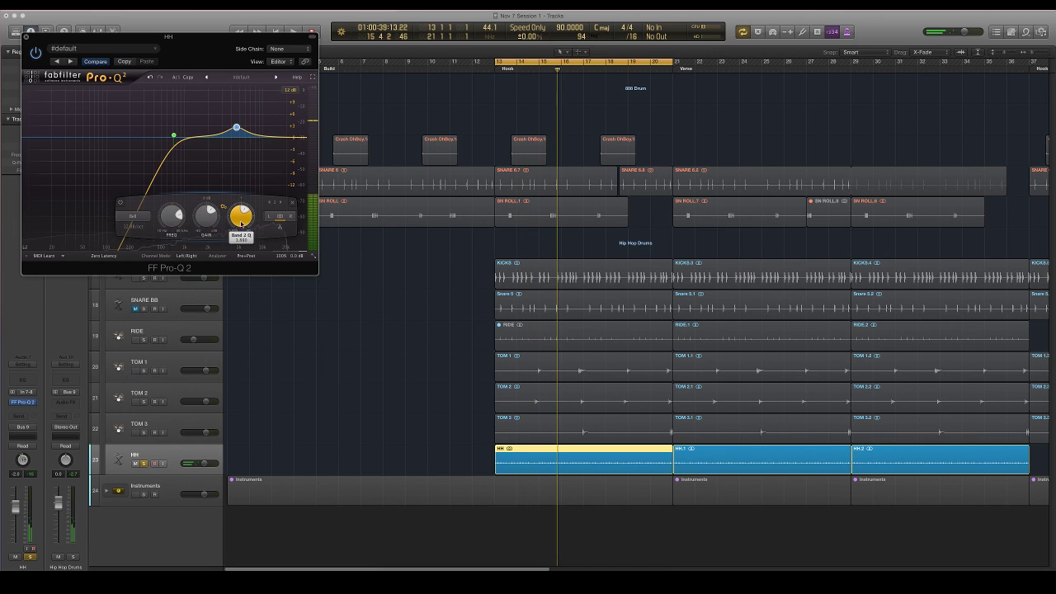
left_click(130, 217)
left_click(137, 258)
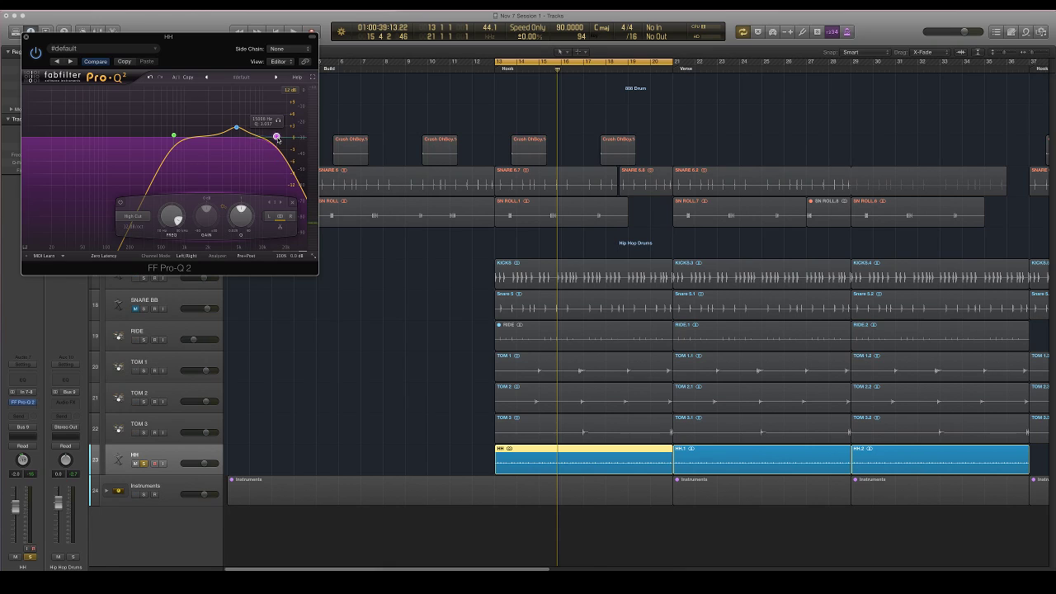
key("space")
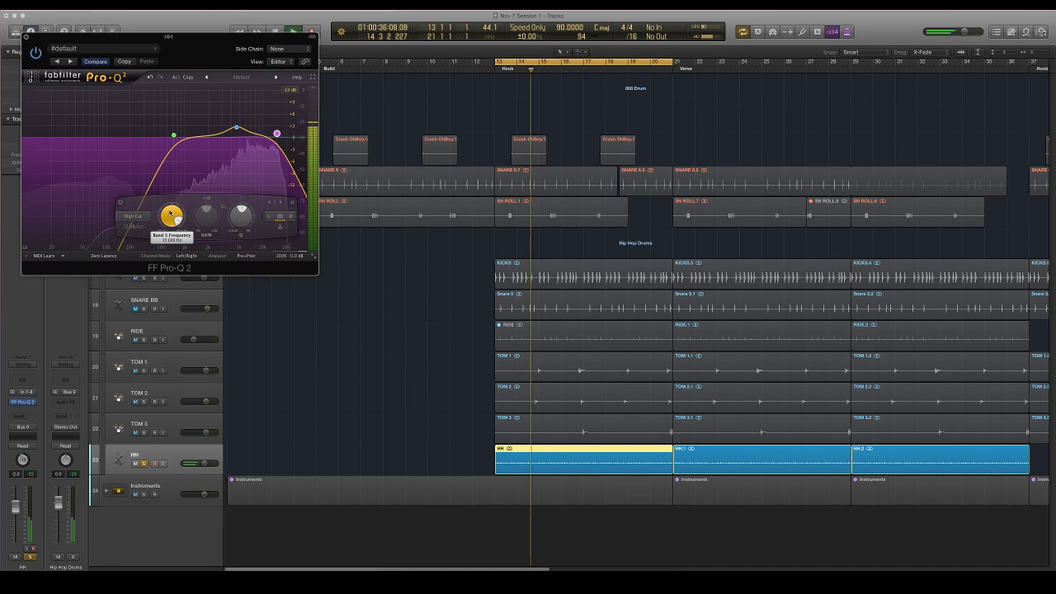
mouse_move(171, 218)
left_mouse_down()
mouse_move(169, 228)
mouse_move(170, 204)
left_mouse_up()
scroll(171, 216, "down", 2)
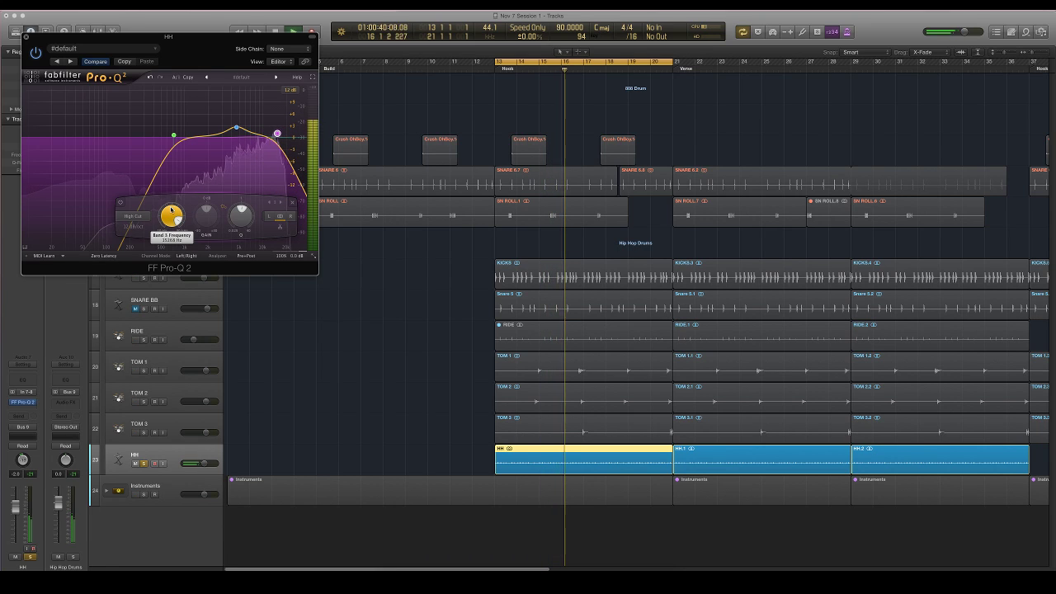
left_click(27, 37)
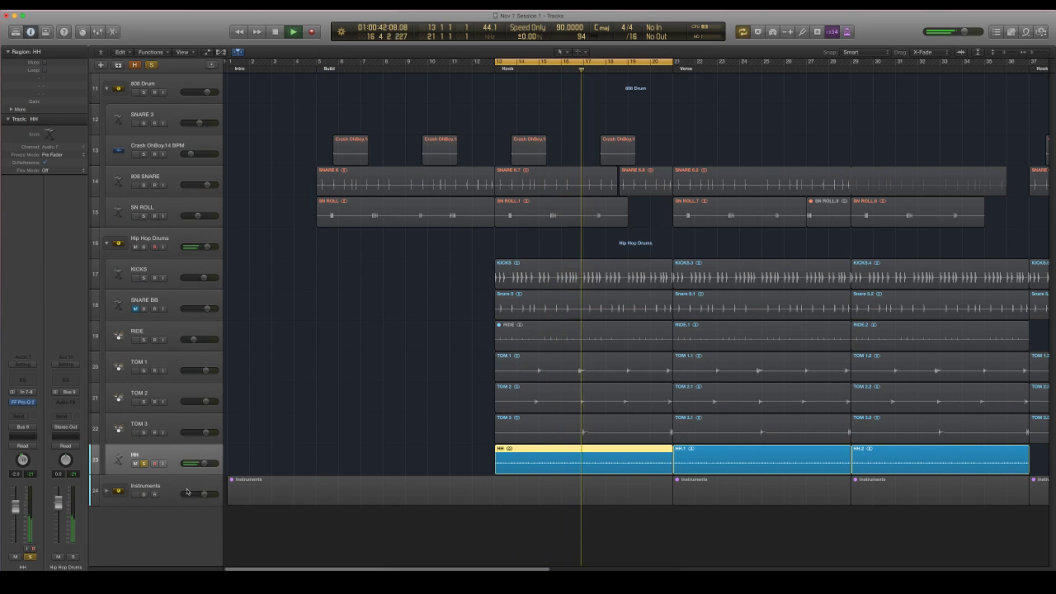
- Stop playback, unsolo the HH track and mute its region in the first Hook
key("space")
left_click(145, 464)
left_click(386, 399)
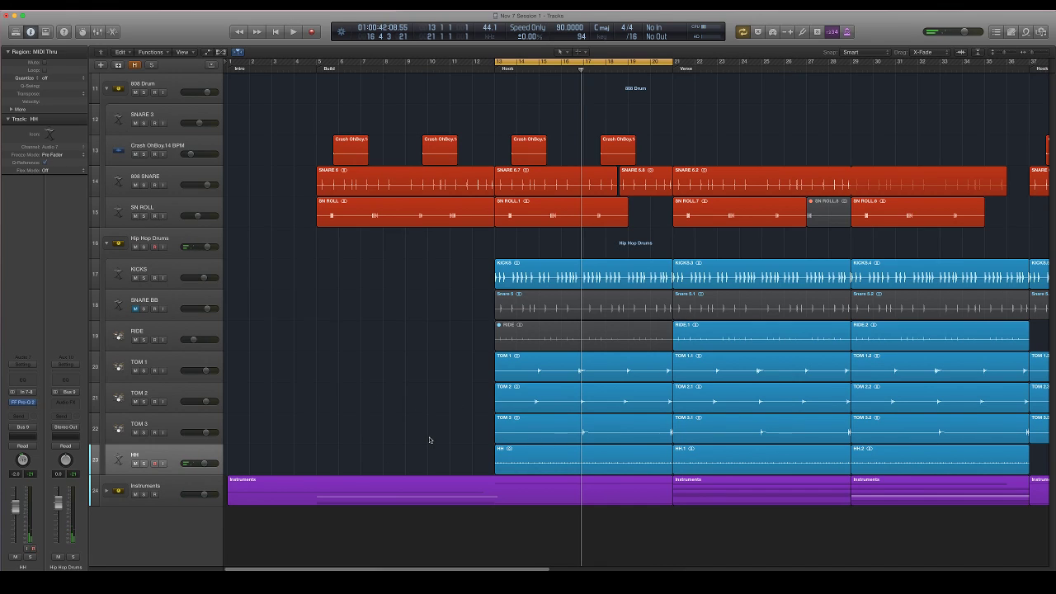
left_click(524, 461)
left_click(437, 431)
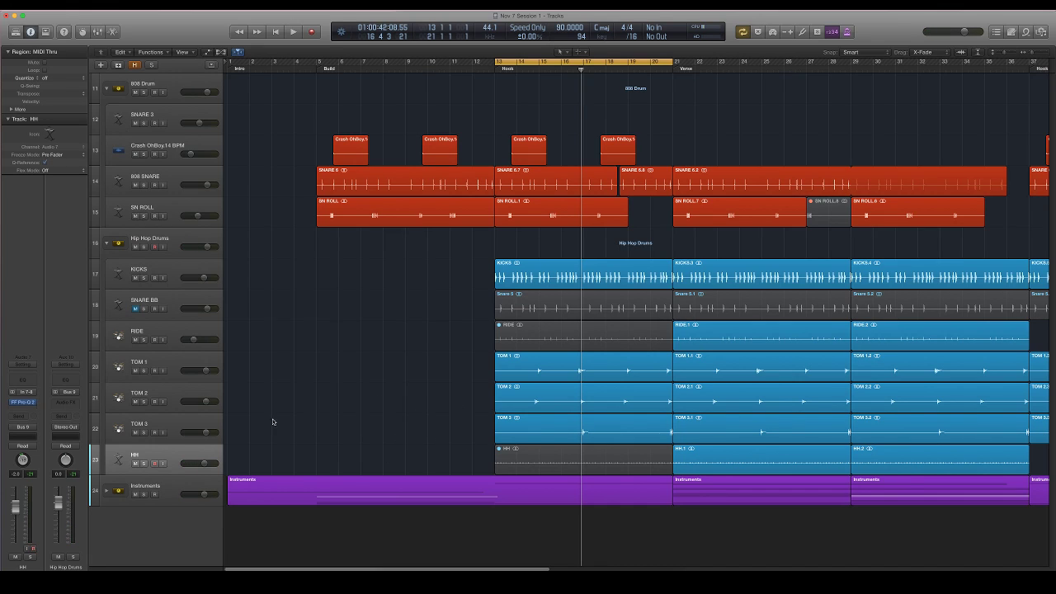
- Solo TOM 1 and insert the Waves CLA-76 compressor on it
left_click(198, 376)
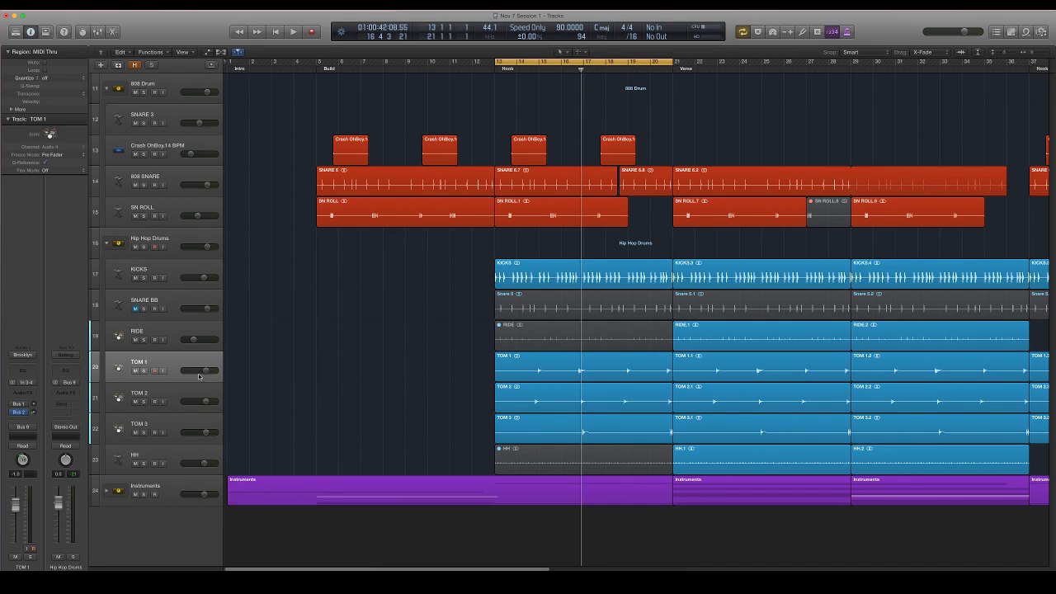
left_click(144, 372)
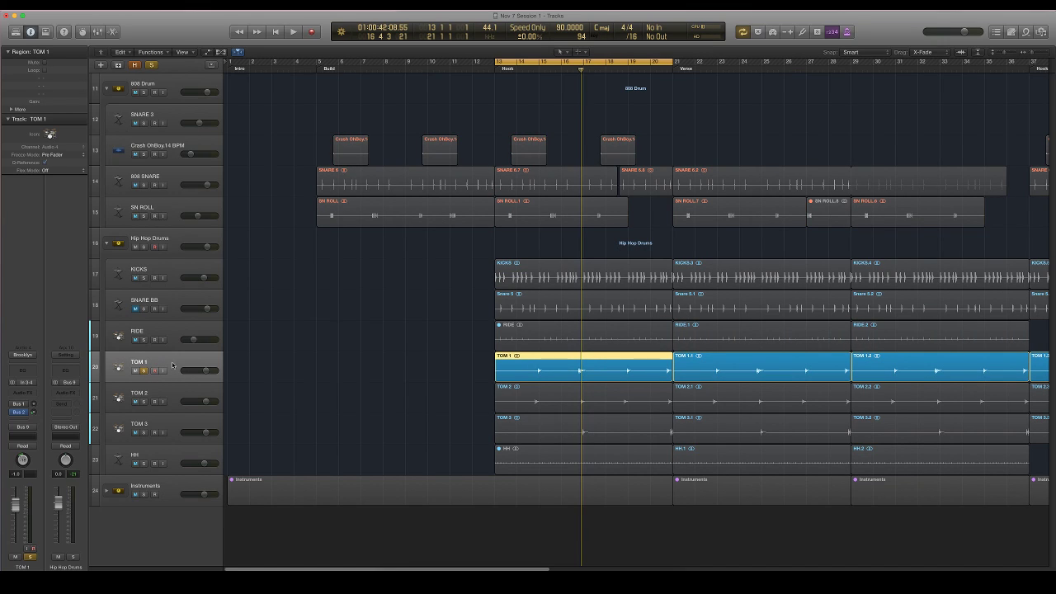
left_click(30, 391)
mouse_move(42, 488)
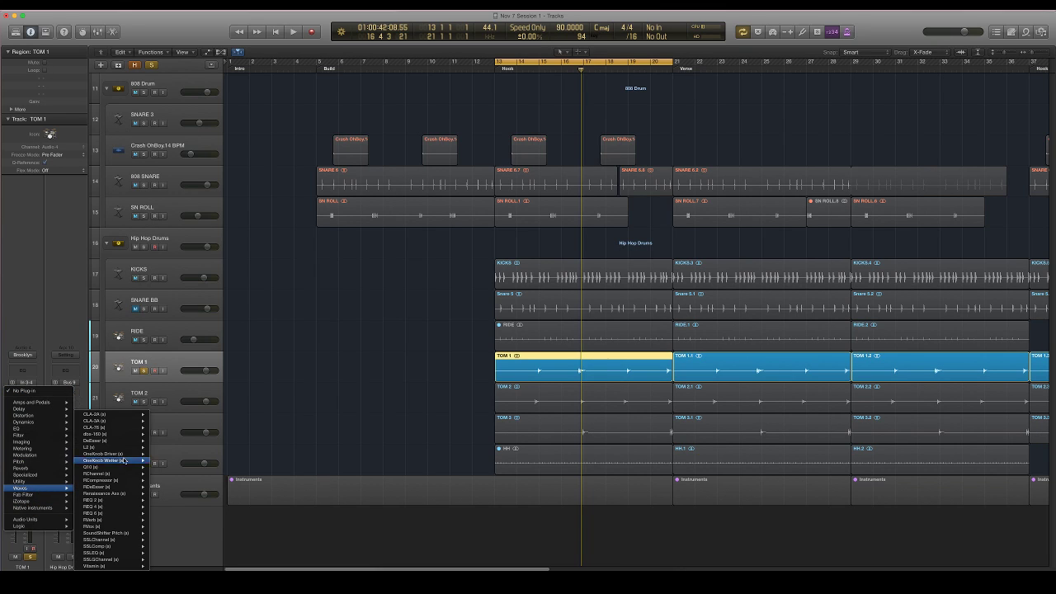
left_click(166, 430)
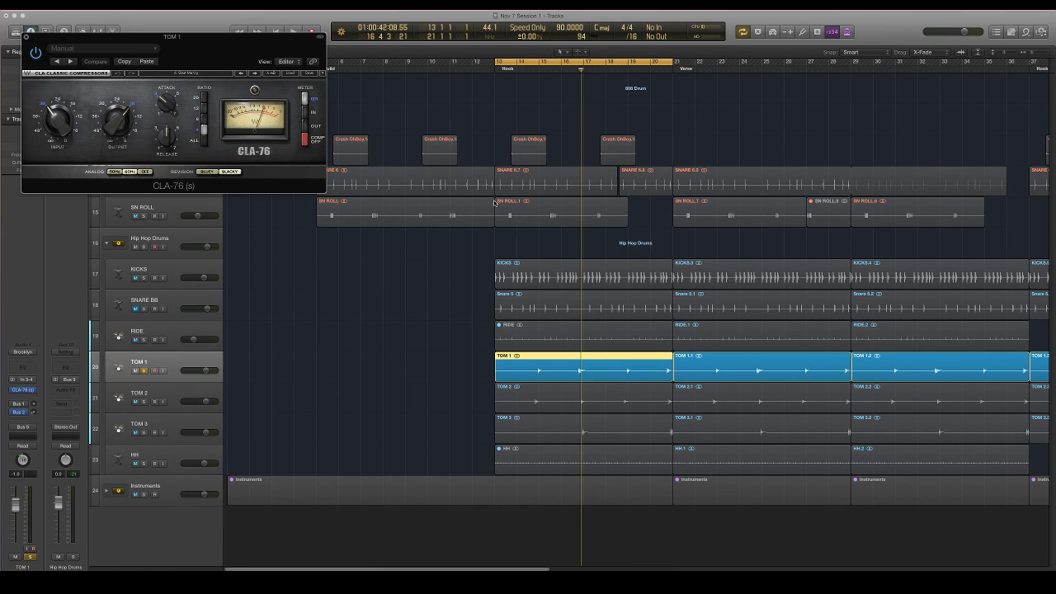
left_click_drag(232, 54, 248, 85)
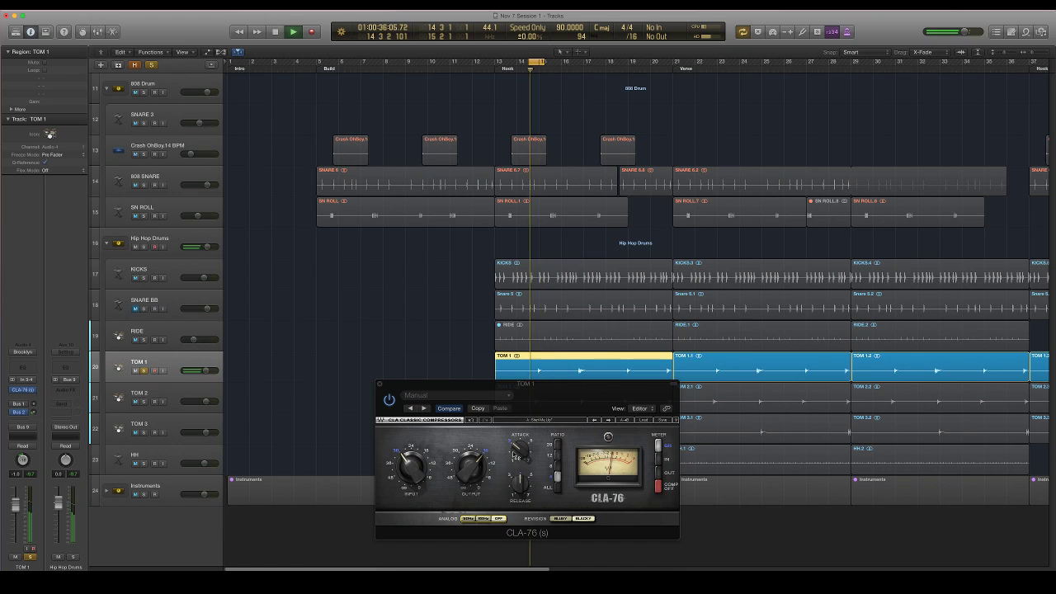
- Adjust the release and attack of TOM 1's CLA-76 while a short section of the Hook loops
left_click(520, 484)
left_click_drag(518, 491, 517, 475)
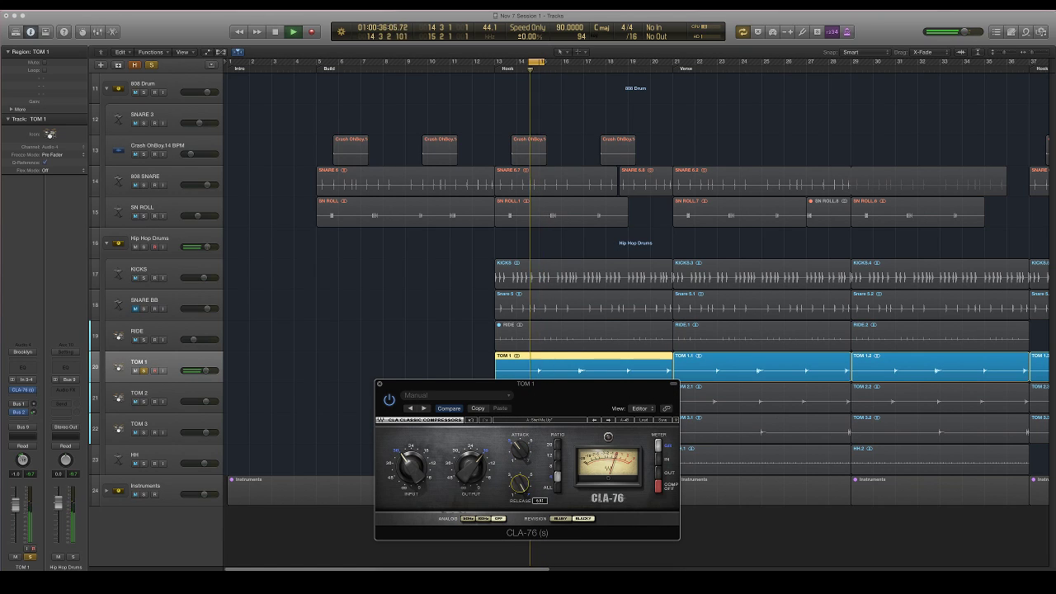
left_click(520, 450)
key("space")
left_click(379, 385)
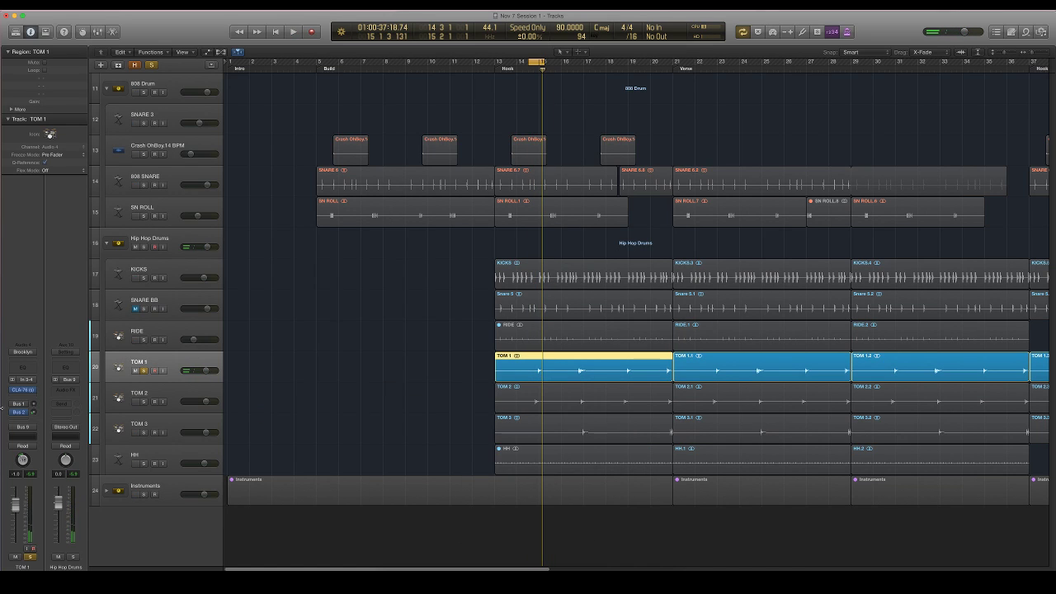
- Insert FabFilter Pro-Q 2 after the CLA-76 on TOM 1
left_click(26, 395)
mouse_move(43, 498)
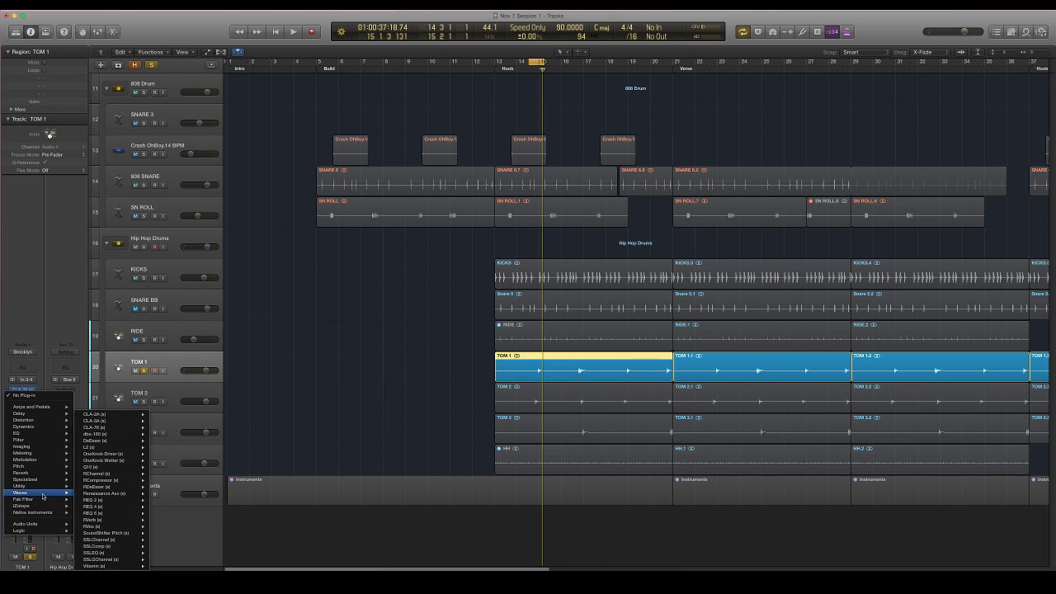
left_click(101, 500)
left_click_drag(195, 51, 481, 229)
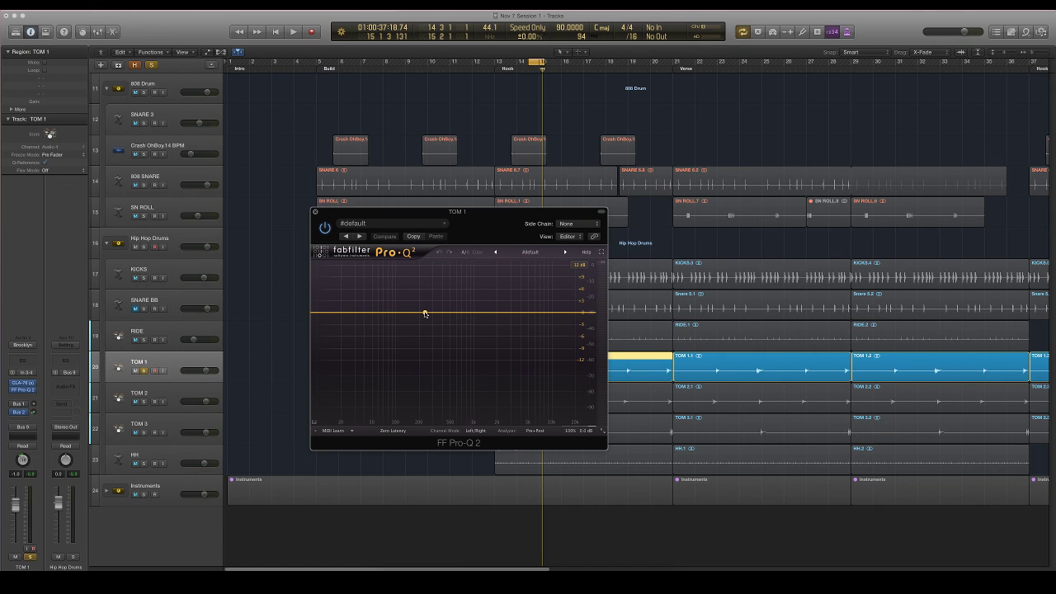
- Shape TOM 1's lower range with a low cut, a low-frequency boost and a cut of about 5 dB around 500 Hz
left_click_drag(426, 314, 430, 285)
left_click_drag(466, 392, 428, 401)
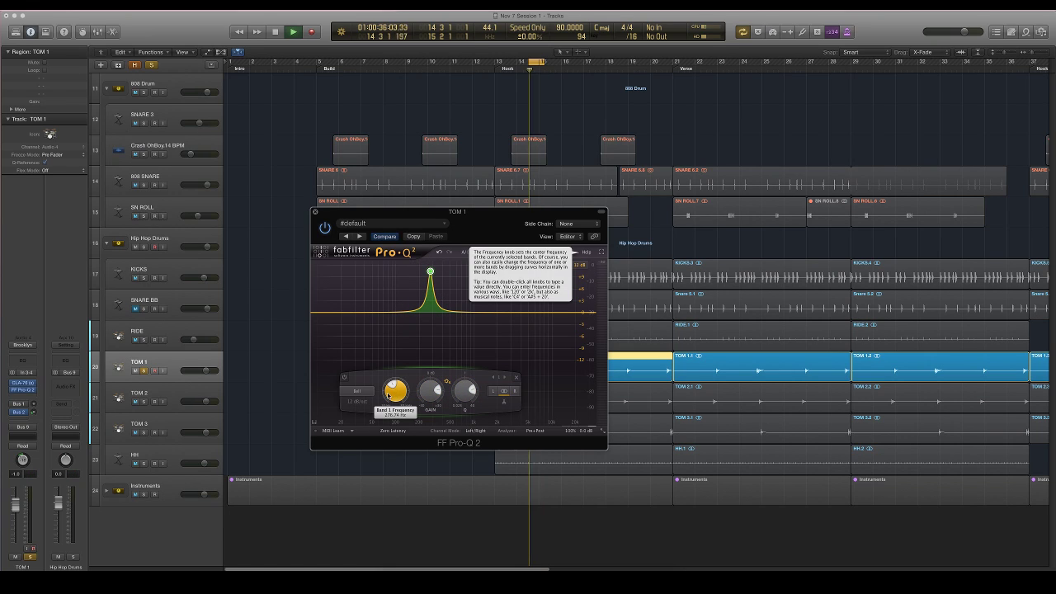
mouse_move(393, 396)
left_mouse_down()
mouse_move(464, 399)
mouse_move(396, 399)
left_mouse_up()
left_click_drag(430, 394, 395, 382)
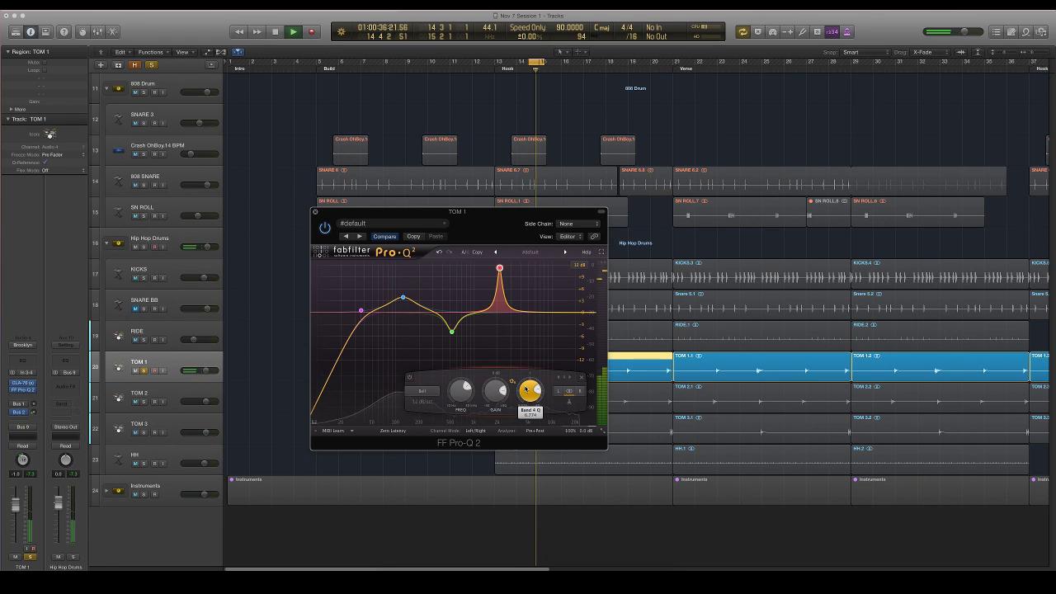
- Widen TOM 1's bell boost near 2 kHz and lower its gain to about 4 dB
left_click_drag(525, 389, 524, 398)
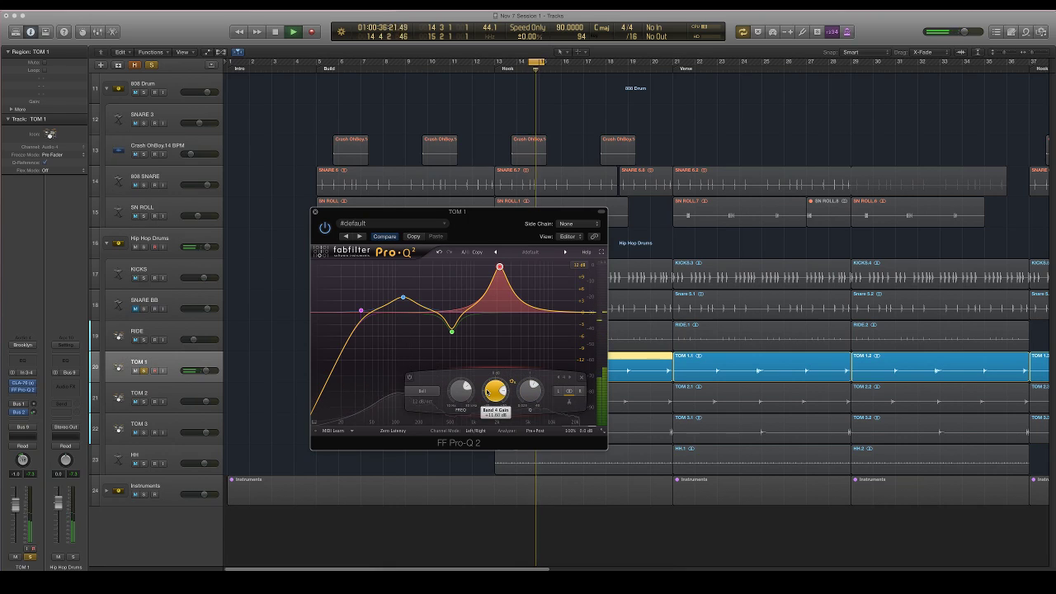
left_click_drag(460, 391, 495, 399)
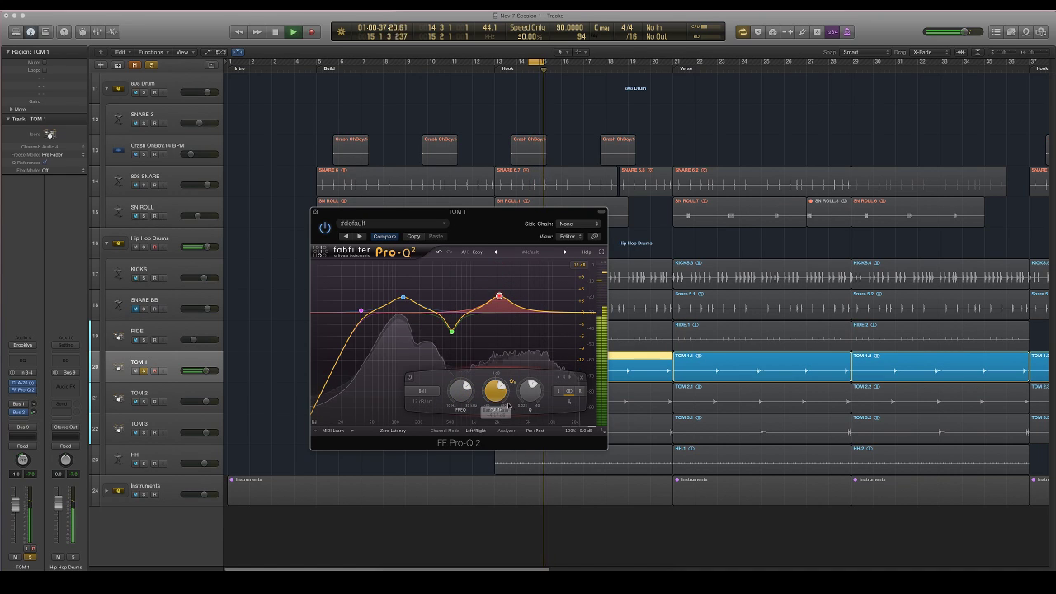
left_click(315, 214)
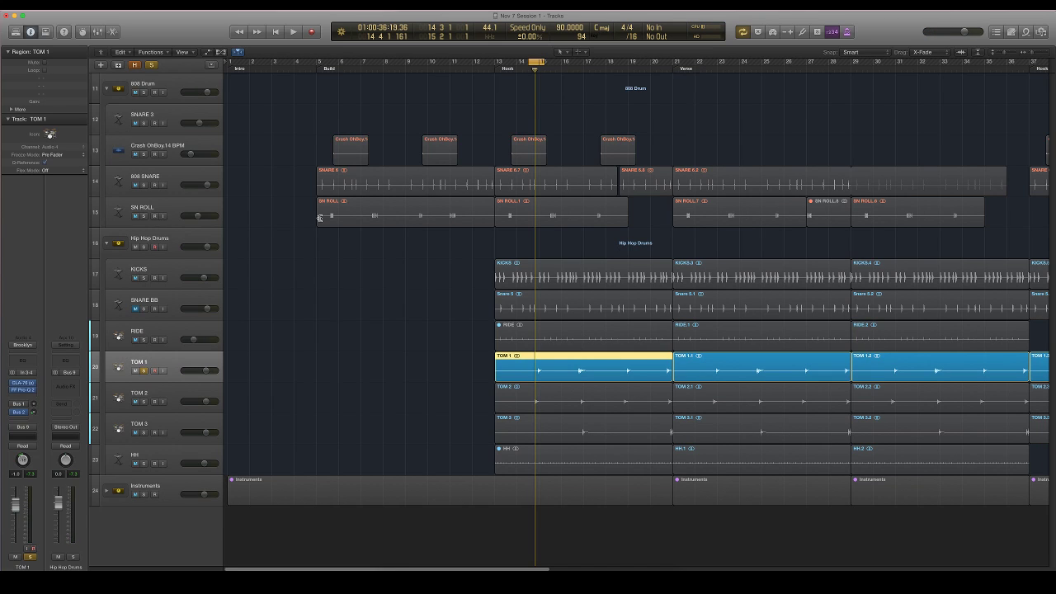
- Insert FabFilter Pro-Q 2 after the CLA-76 on TOM 2 in the mixer
key("x")
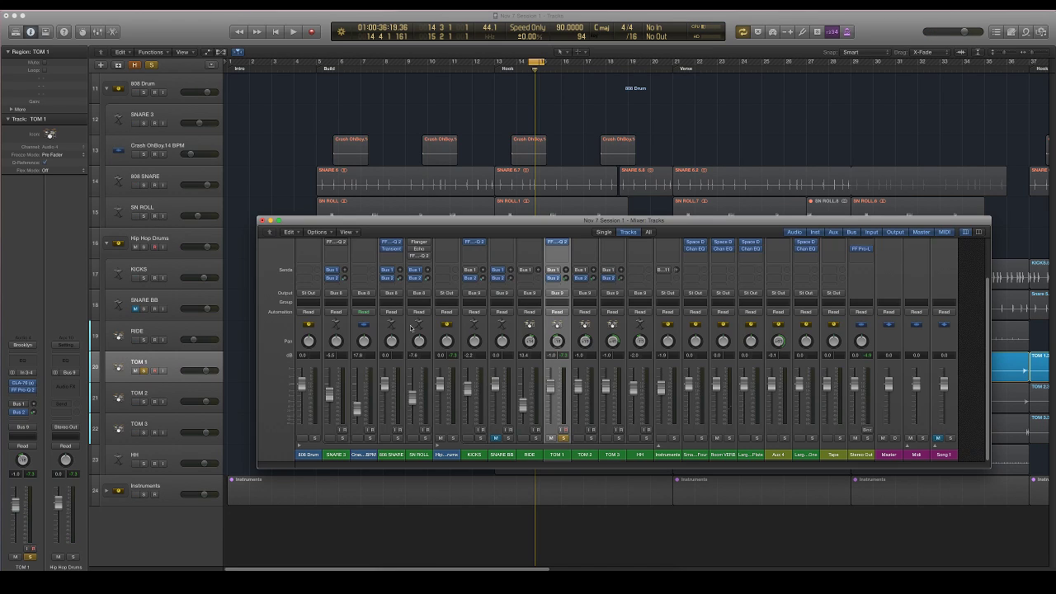
scroll(587, 313, "up", 3)
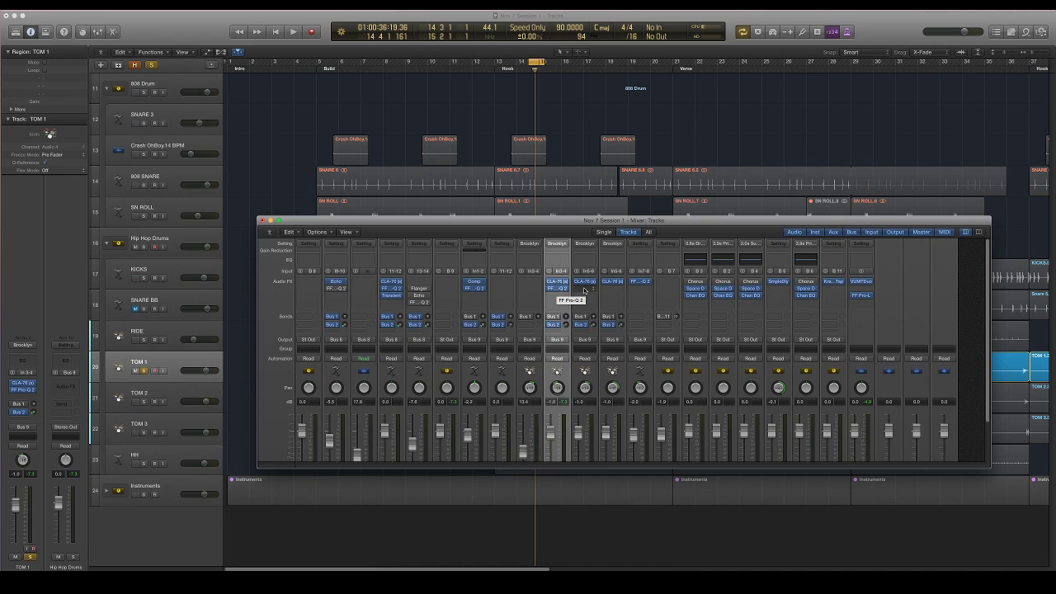
left_click(584, 289)
mouse_move(603, 392)
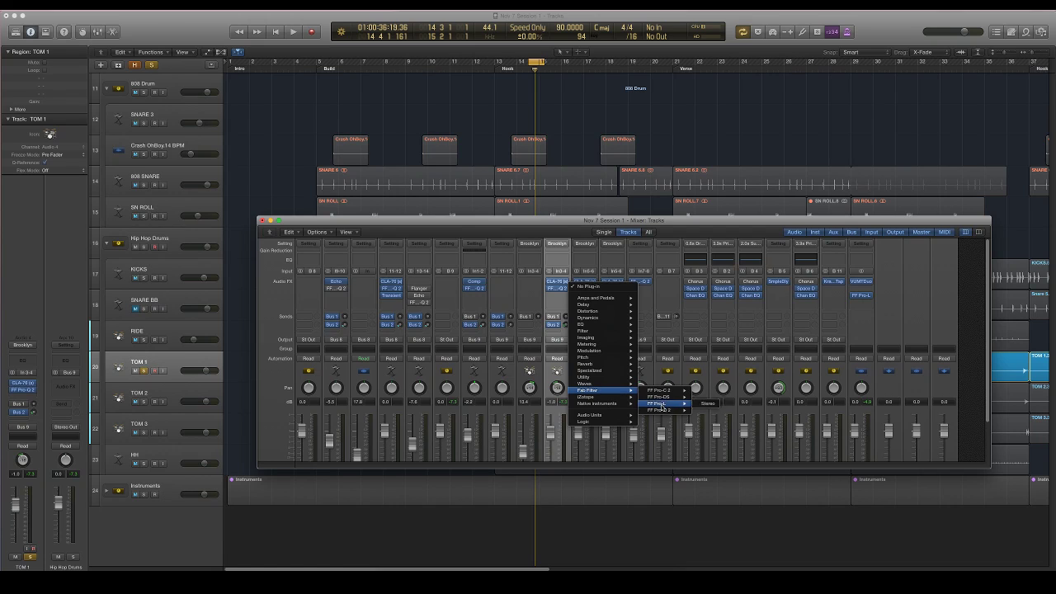
left_click(699, 411)
left_click_drag(511, 220, 629, 307)
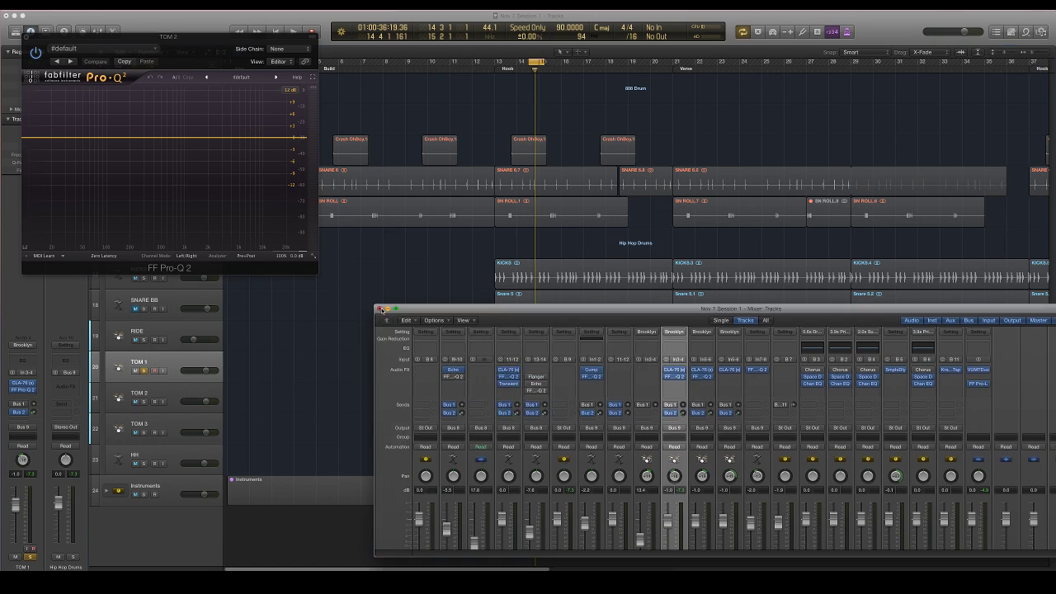
left_click(380, 308)
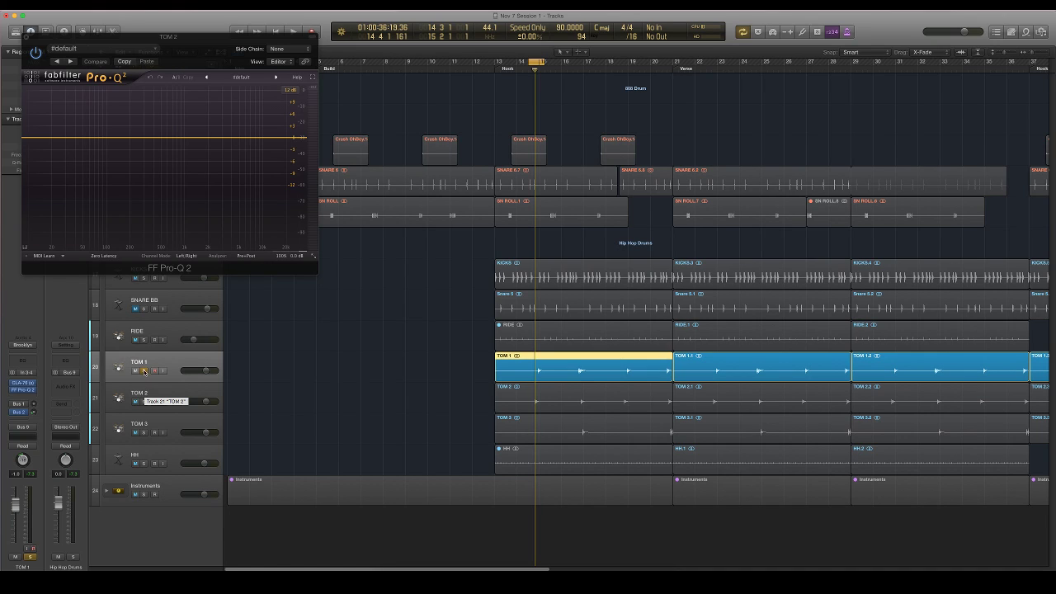
- Solo TOM 2 and shape its EQ with a cut of about 4 dB below 500 Hz, a low-frequency boost and a Low Cut
left_click(144, 401)
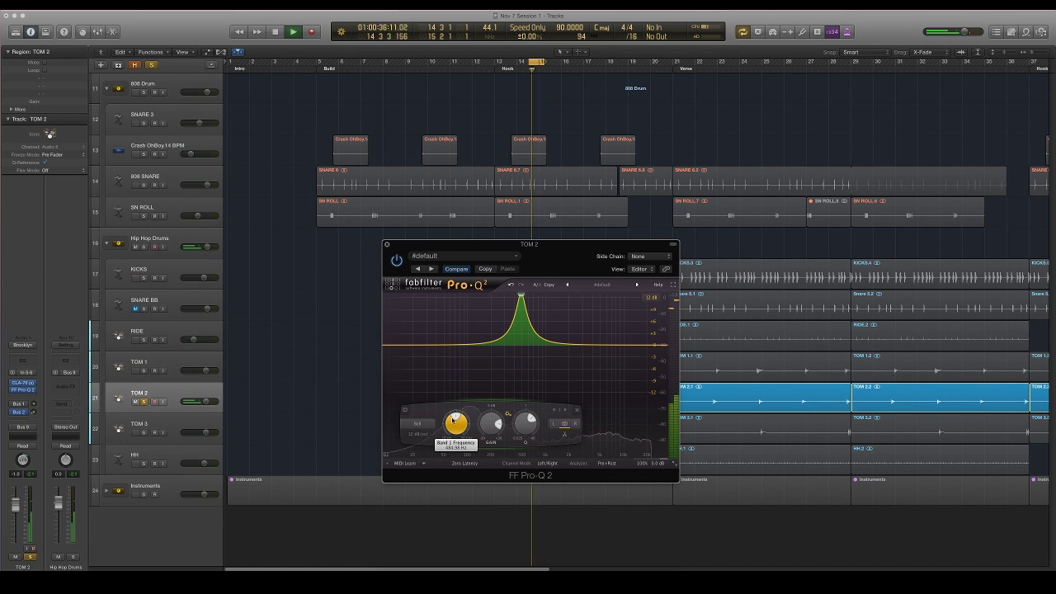
left_click_drag(490, 422, 492, 464)
left_click_drag(472, 348, 431, 349)
scroll(484, 330, "up", 3)
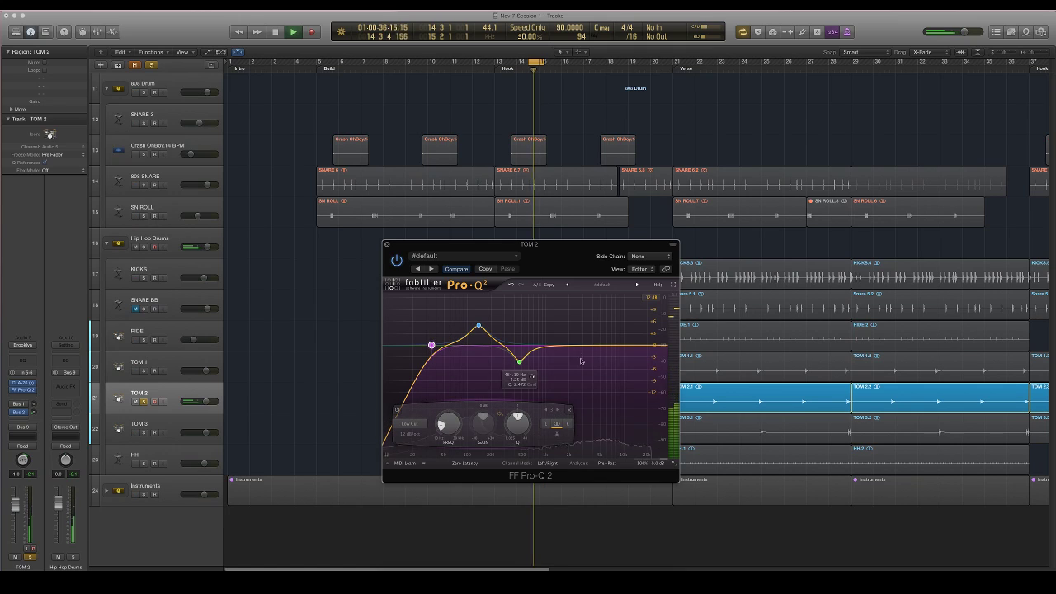
- Add a bell boost of about 6 dB near 2 kHz to TOM 2 and adjust its width
left_click_drag(602, 424, 602, 403)
left_click_drag(568, 426, 568, 417)
left_click_drag(532, 428, 532, 437)
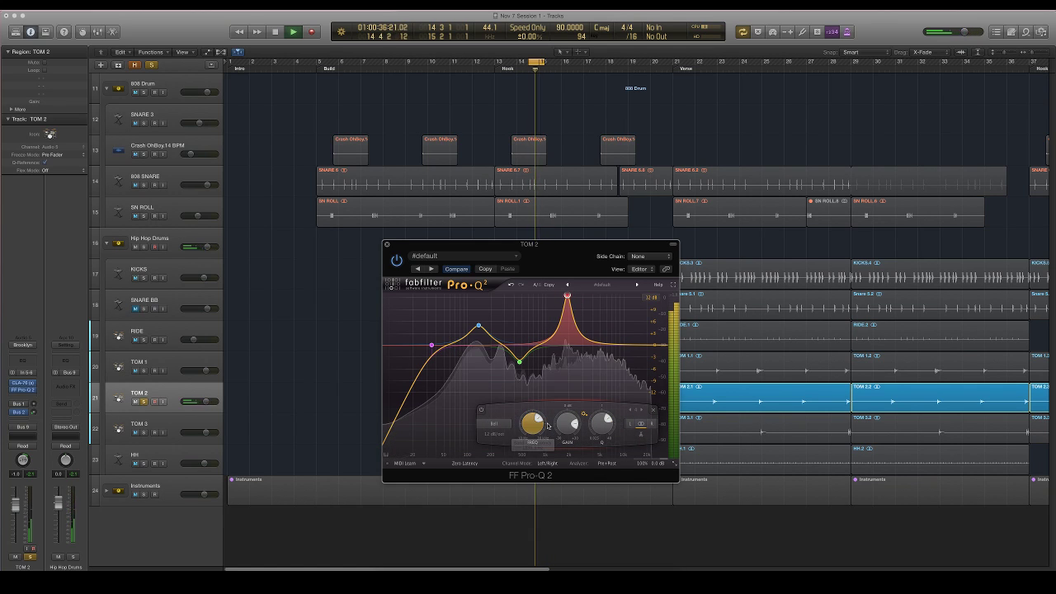
scroll(595, 427, "down", 6)
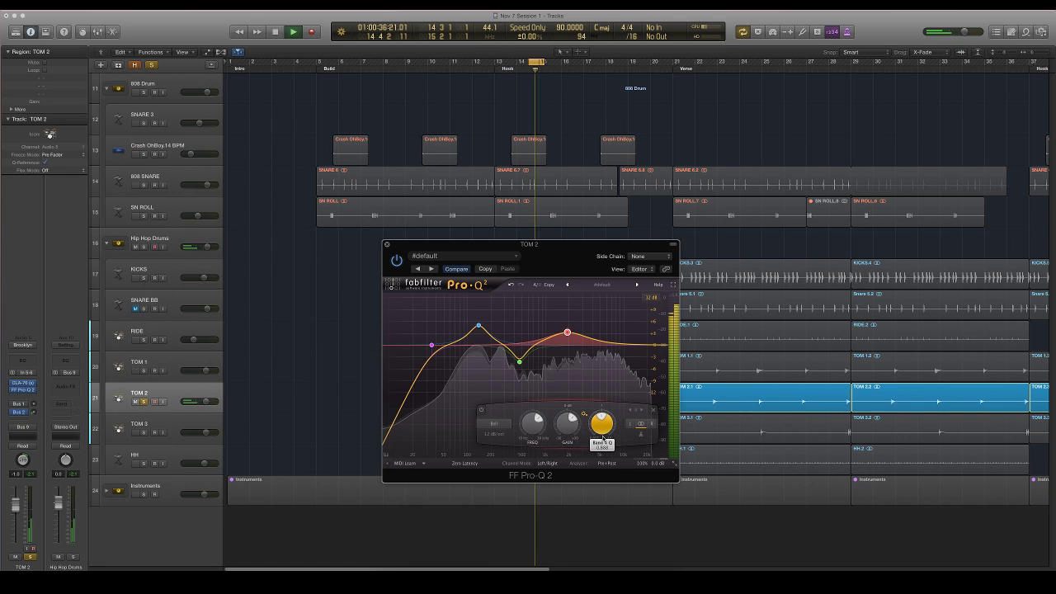
scroll(595, 427, "up", 5)
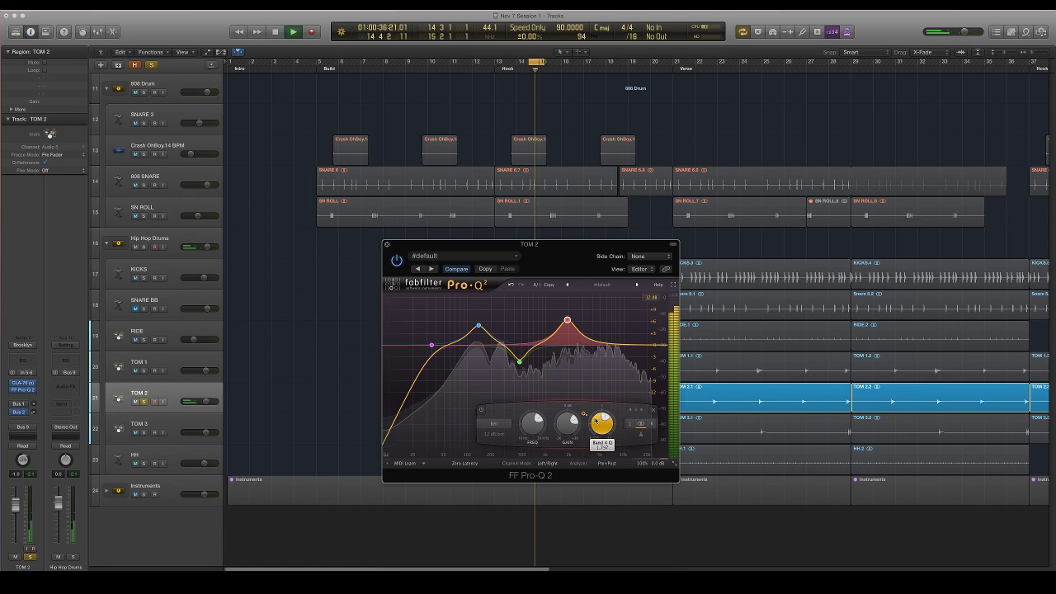
- Fine-tune the width of TOM 2's bell boost near 2 kHz, close its equalizer and stop playback
scroll(565, 419, "up", 5)
key("super+w")
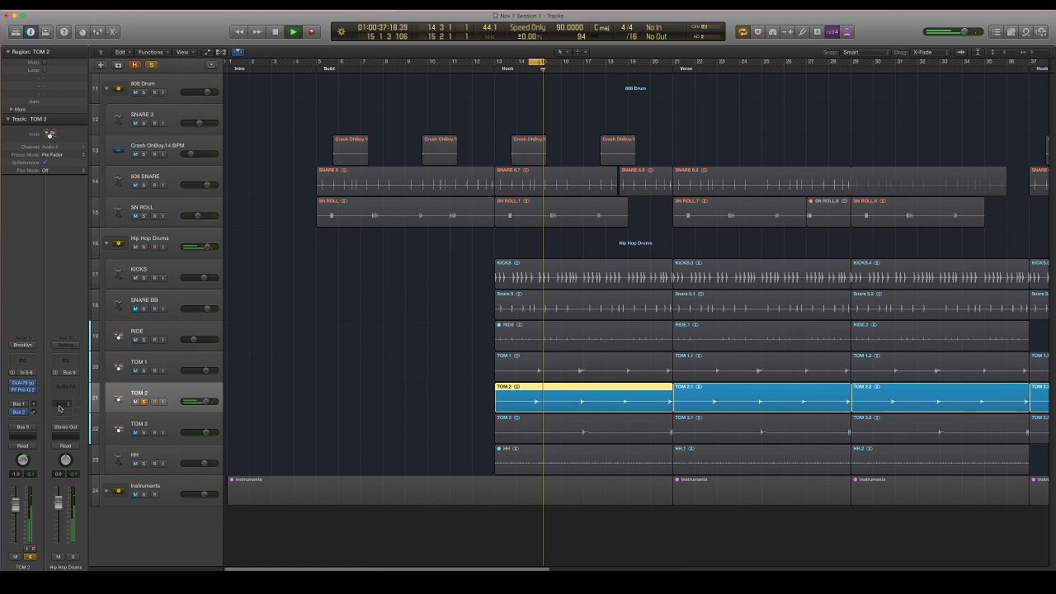
key("space")
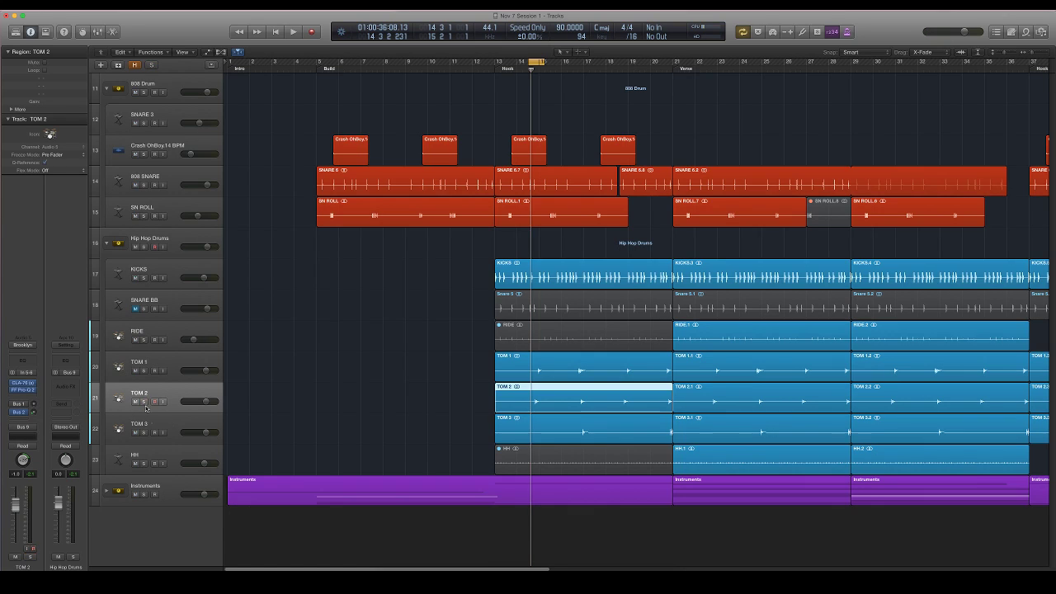
- Shape TOM 3's EQ with a cut of about 6 dB near 600 Hz, a low-frequency boost of about 3 dB and a bell boost near 2 kHz
left_click(171, 428)
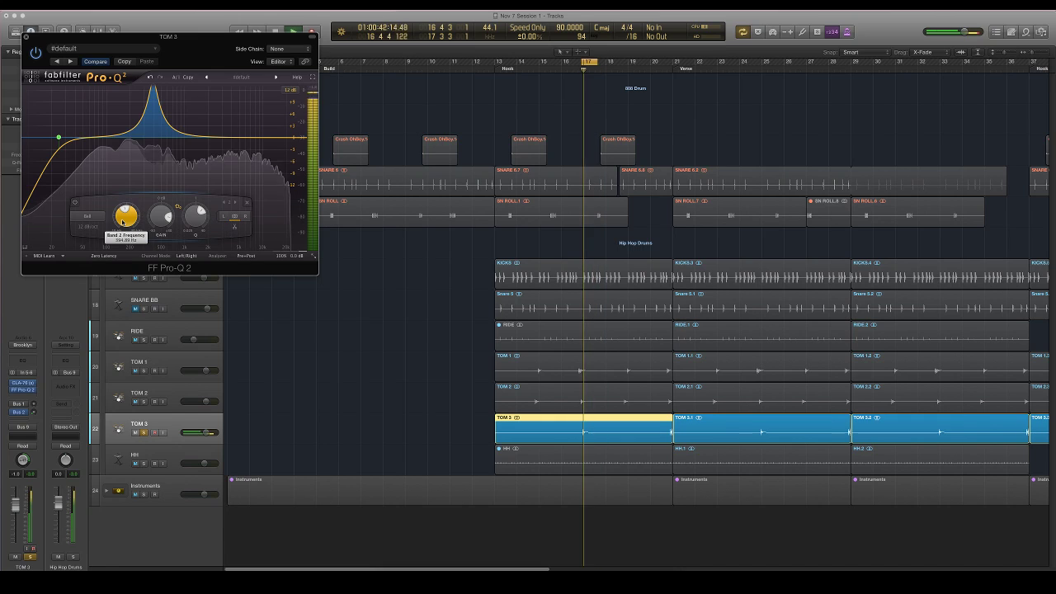
left_click_drag(163, 216, 164, 247)
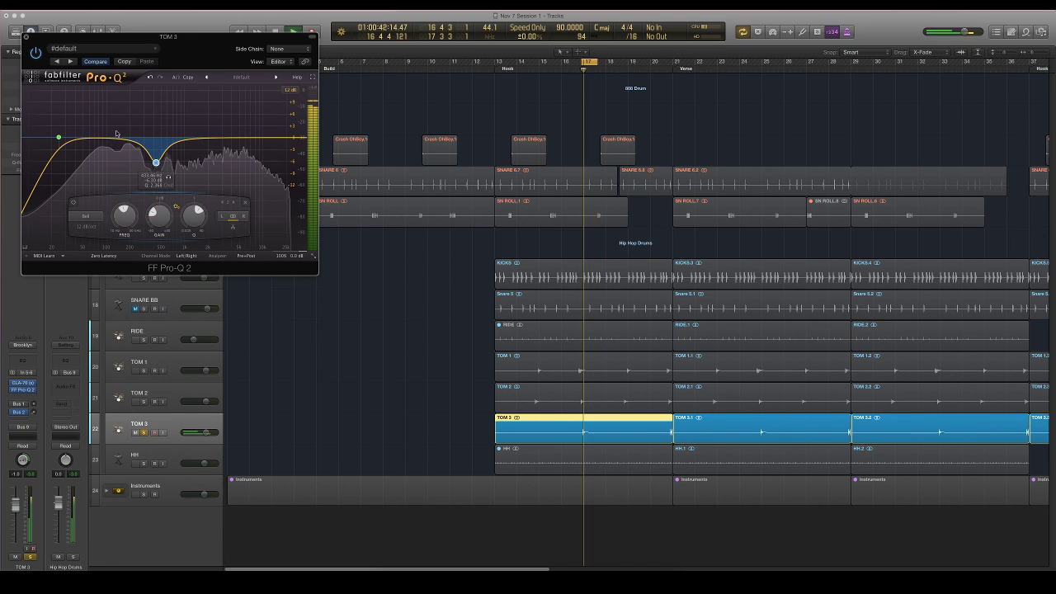
left_click_drag(112, 139, 106, 111)
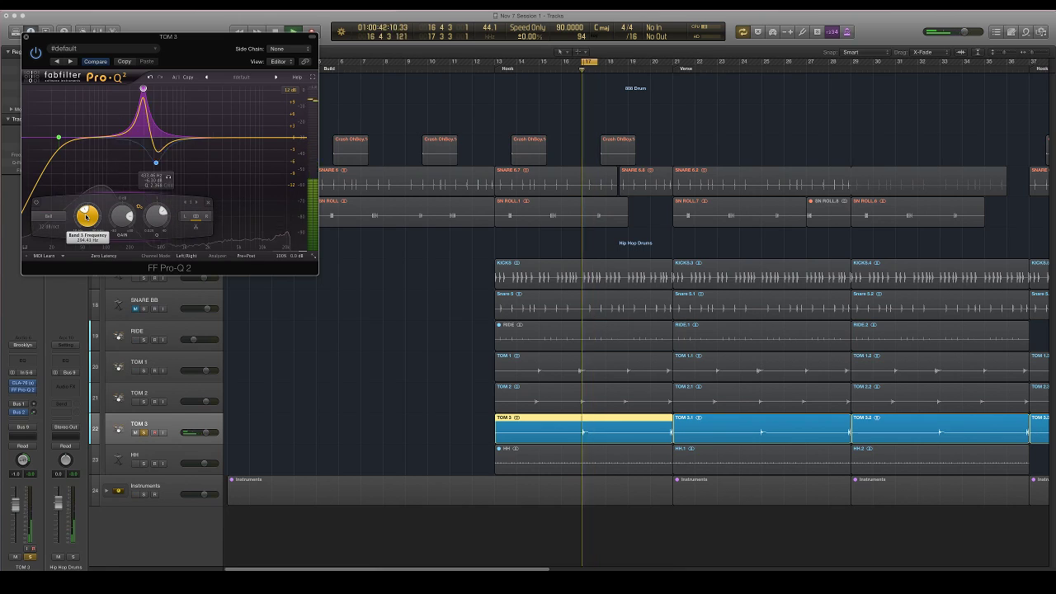
left_click_drag(87, 216, 157, 229)
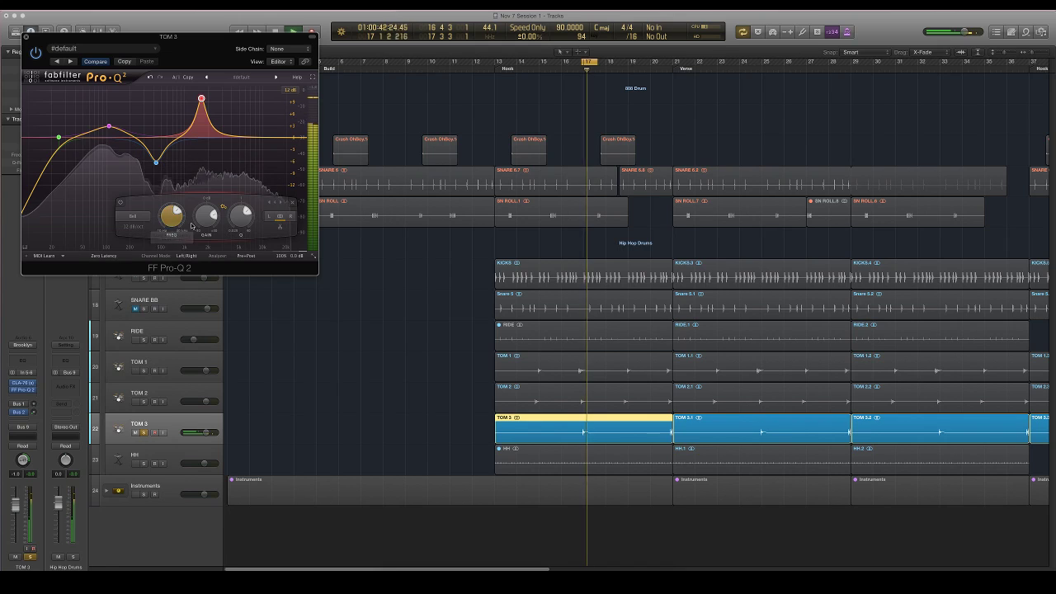
mouse_move(205, 217)
left_mouse_down()
mouse_move(205, 232)
mouse_move(243, 241)
mouse_move(242, 228)
mouse_move(212, 219)
left_mouse_up()
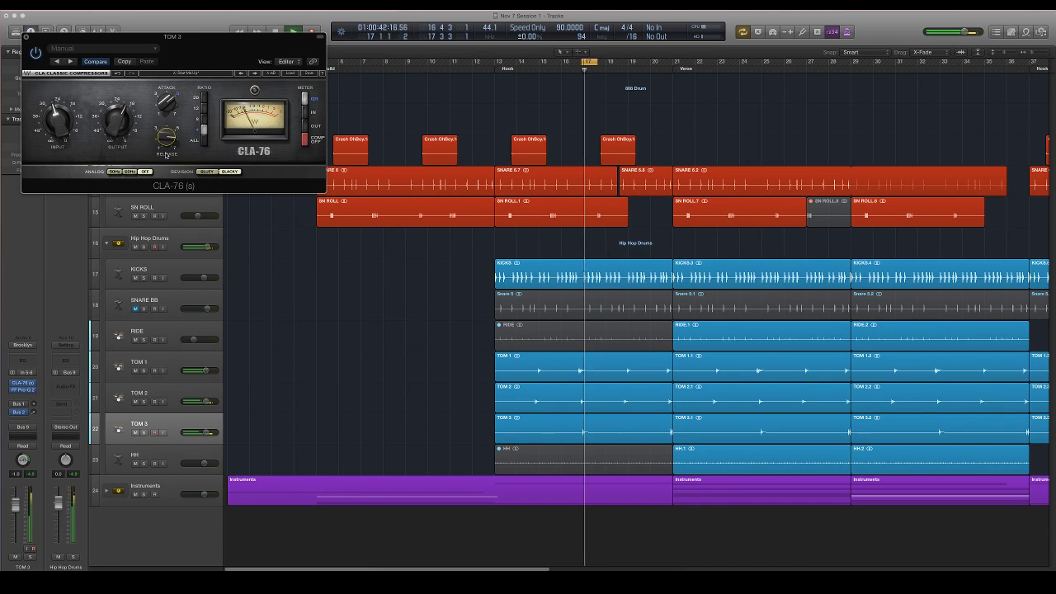
left_click(27, 38)
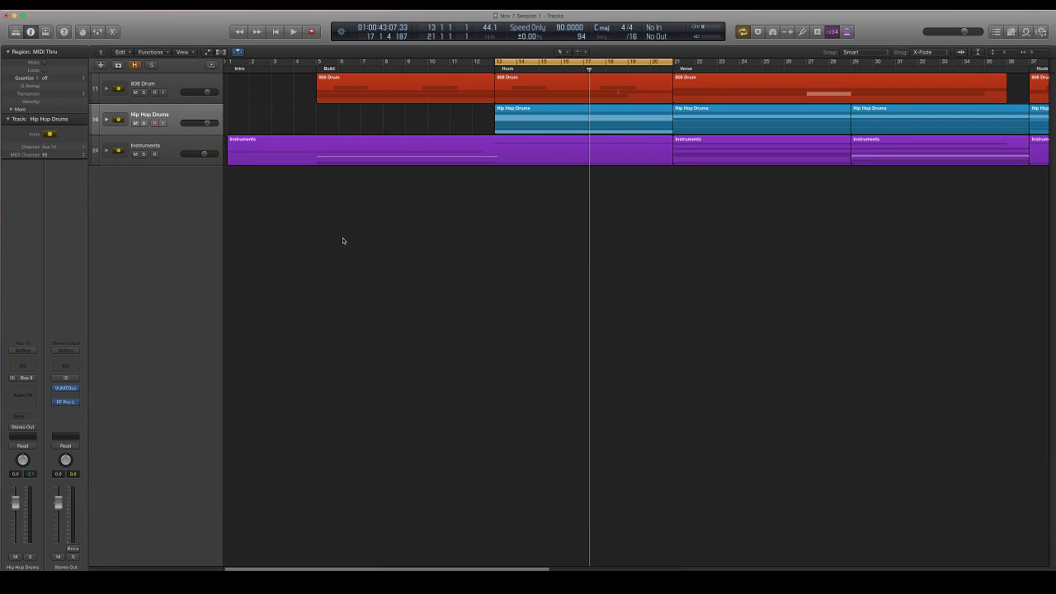
- Play the Hook with all drums and balance the TOM volumes, setting TOM 1 to 3.0 dB, TOM 2 to -0.7 dB and raising TOM 3 slightly
left_click_drag(1007, 53, 1011, 53)
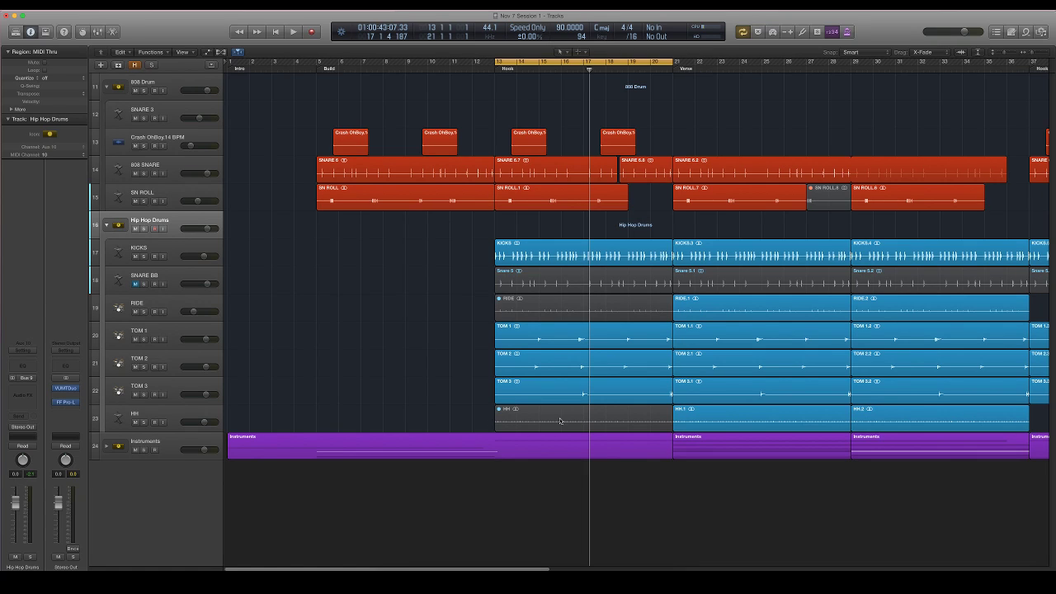
key("space")
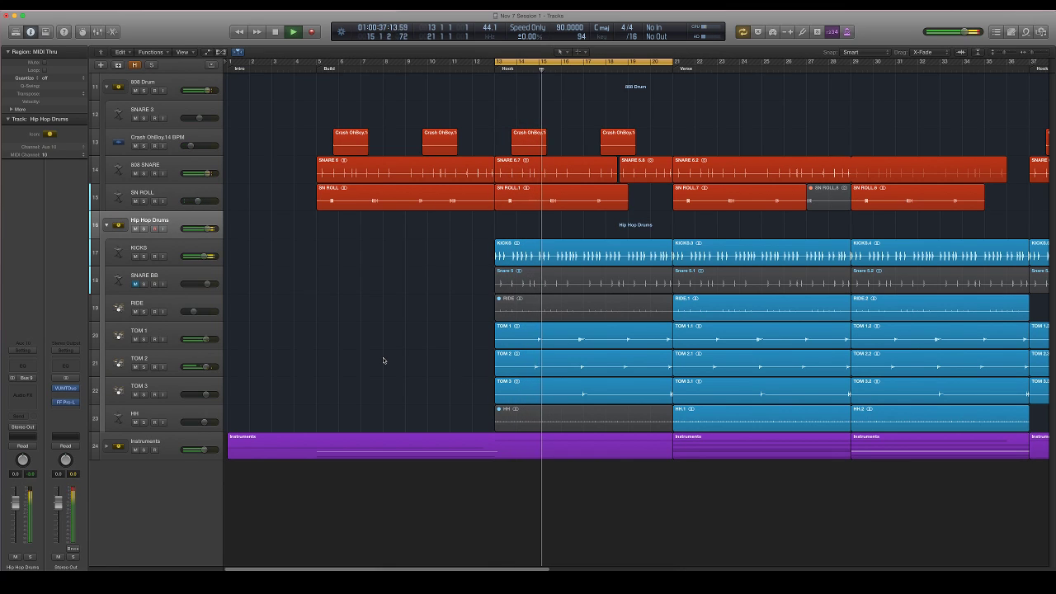
left_click(186, 337)
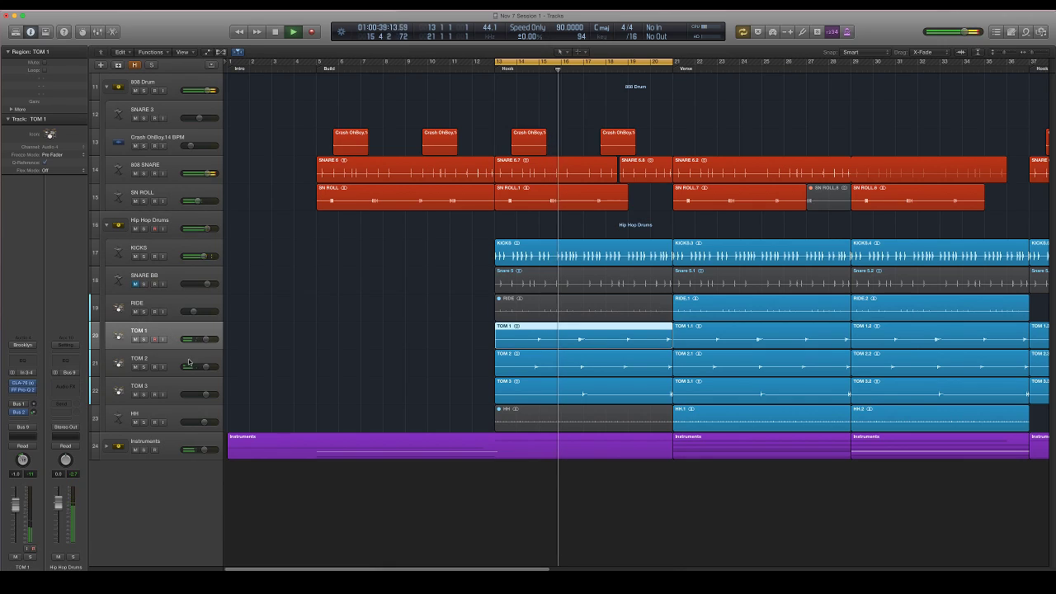
left_click_drag(188, 364, 210, 367)
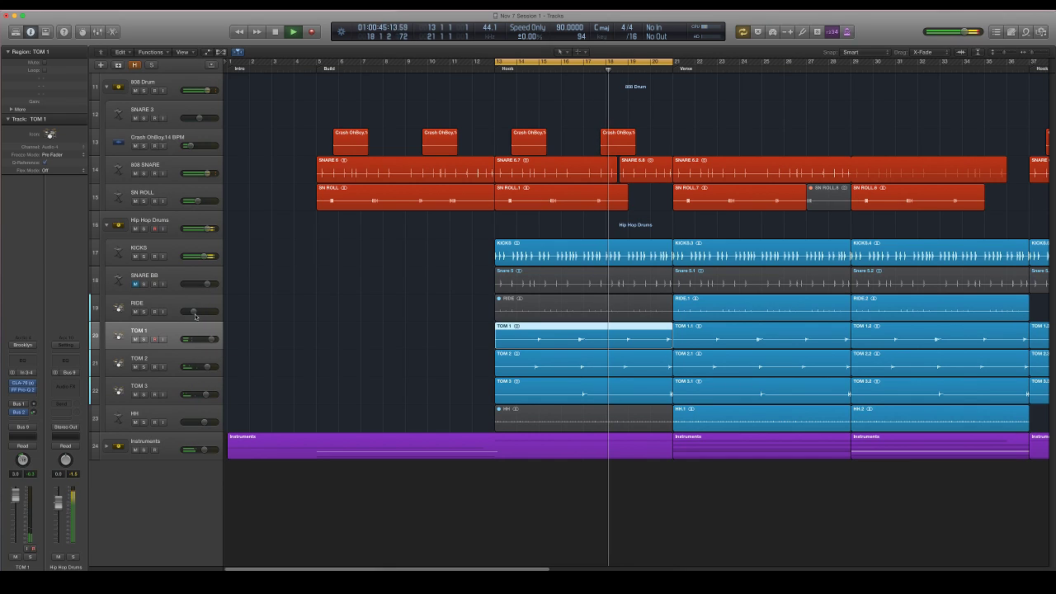
left_click_drag(205, 394, 207, 367)
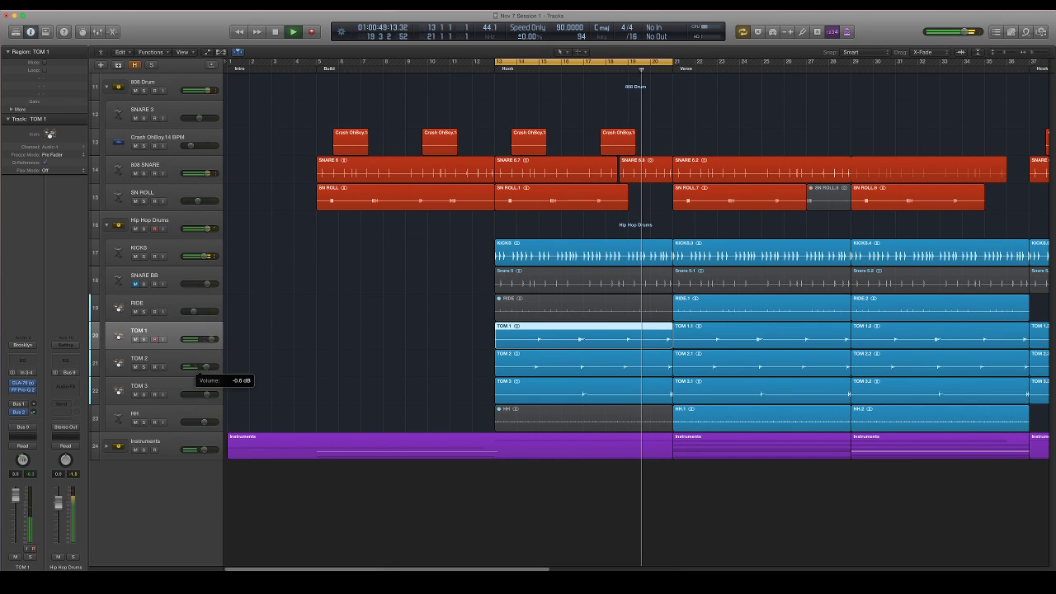
left_click(162, 372)
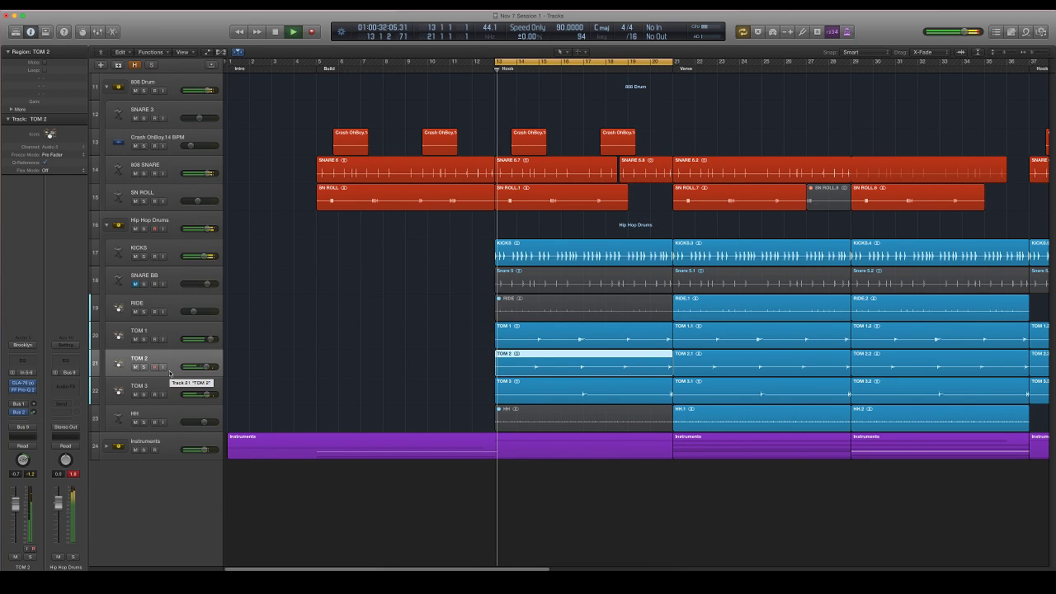
left_click(367, 317)
key("space")
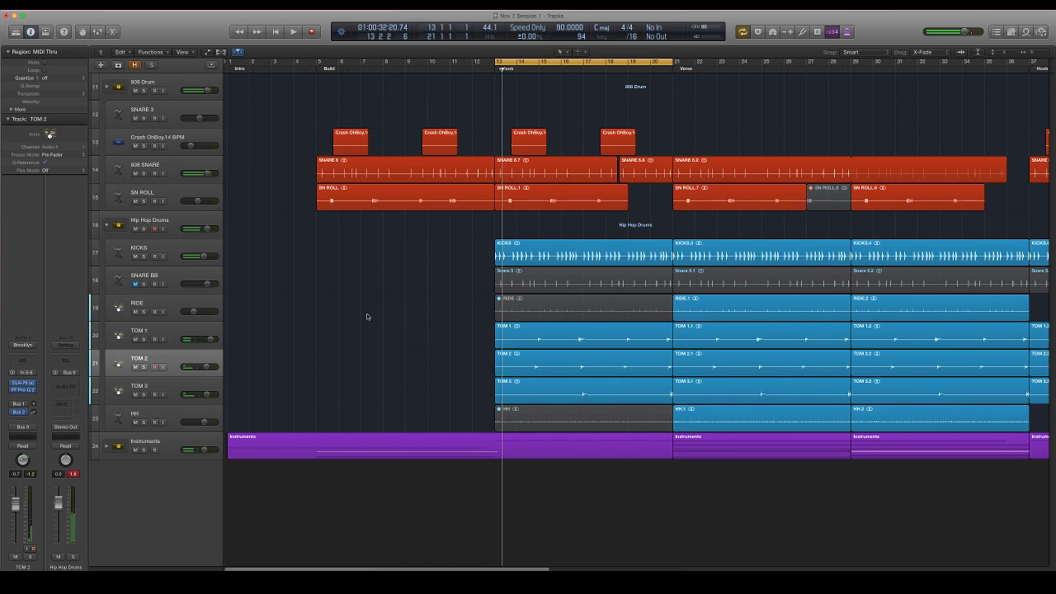